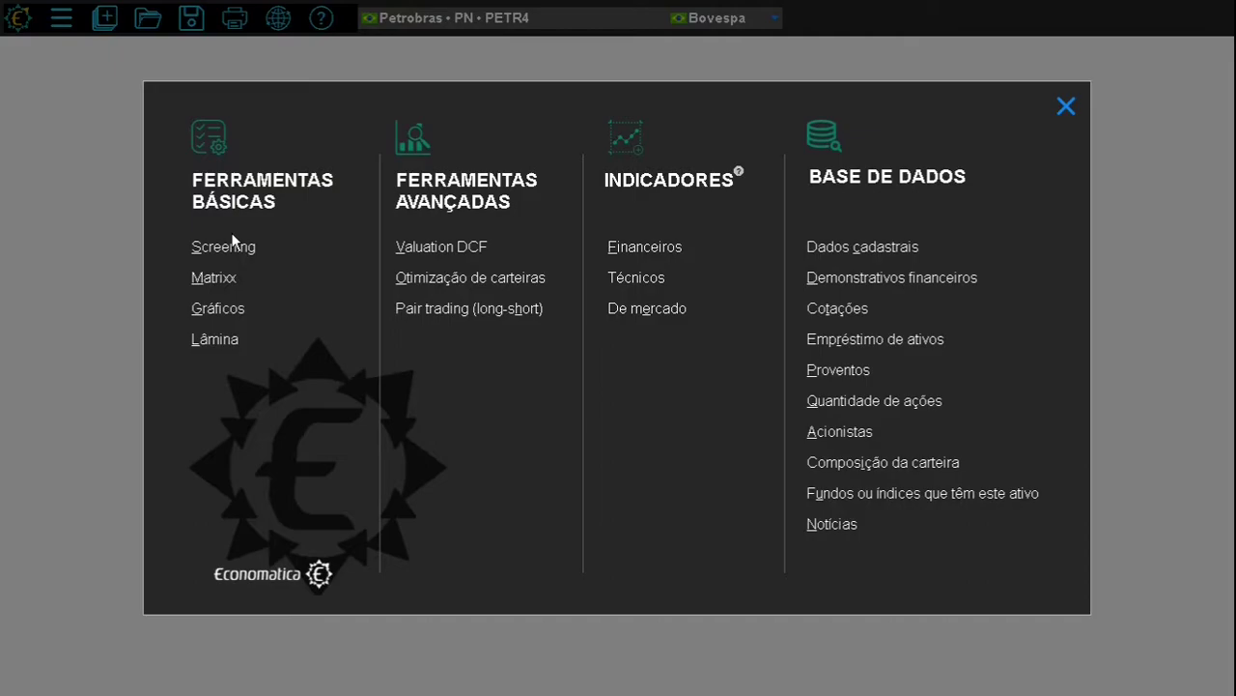
Open the Screening tool and examine the pre-formatted screens offered for Ações, Fundos, RPPS and FII
{"action": "left_click", "coordinate": [224, 246]}
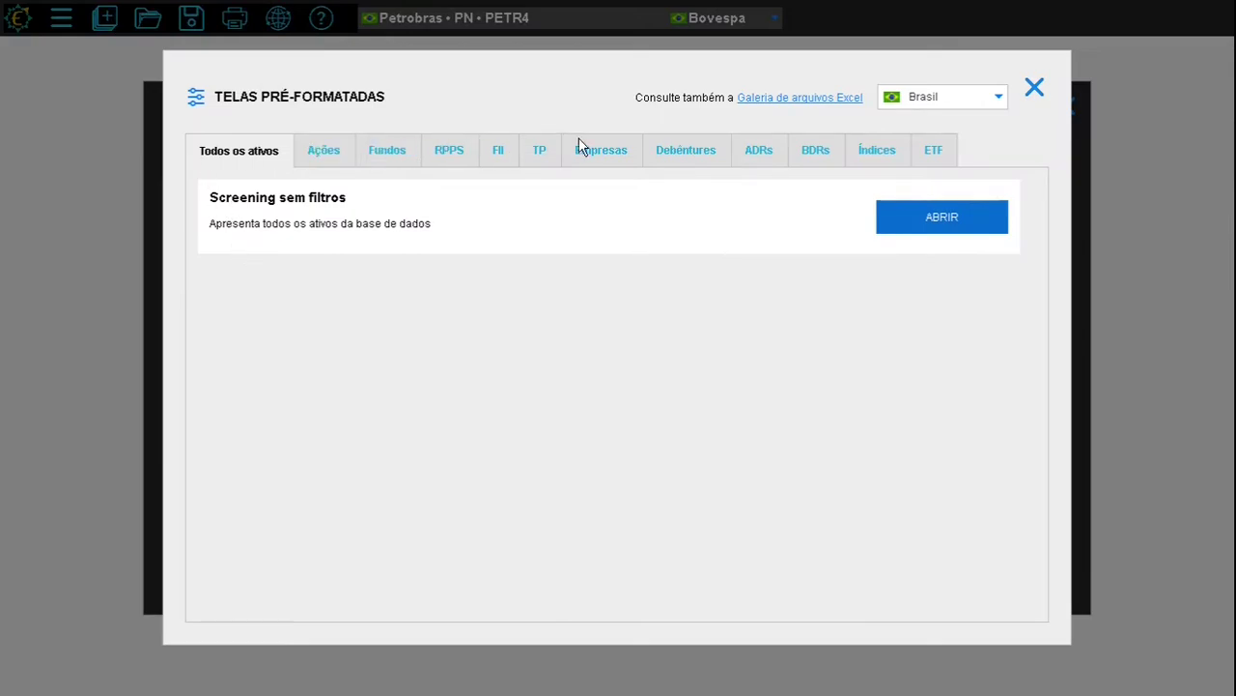
{"action": "left_click", "coordinate": [332, 149]}
{"action": "left_click", "coordinate": [383, 141]}
{"action": "left_click", "coordinate": [464, 152]}
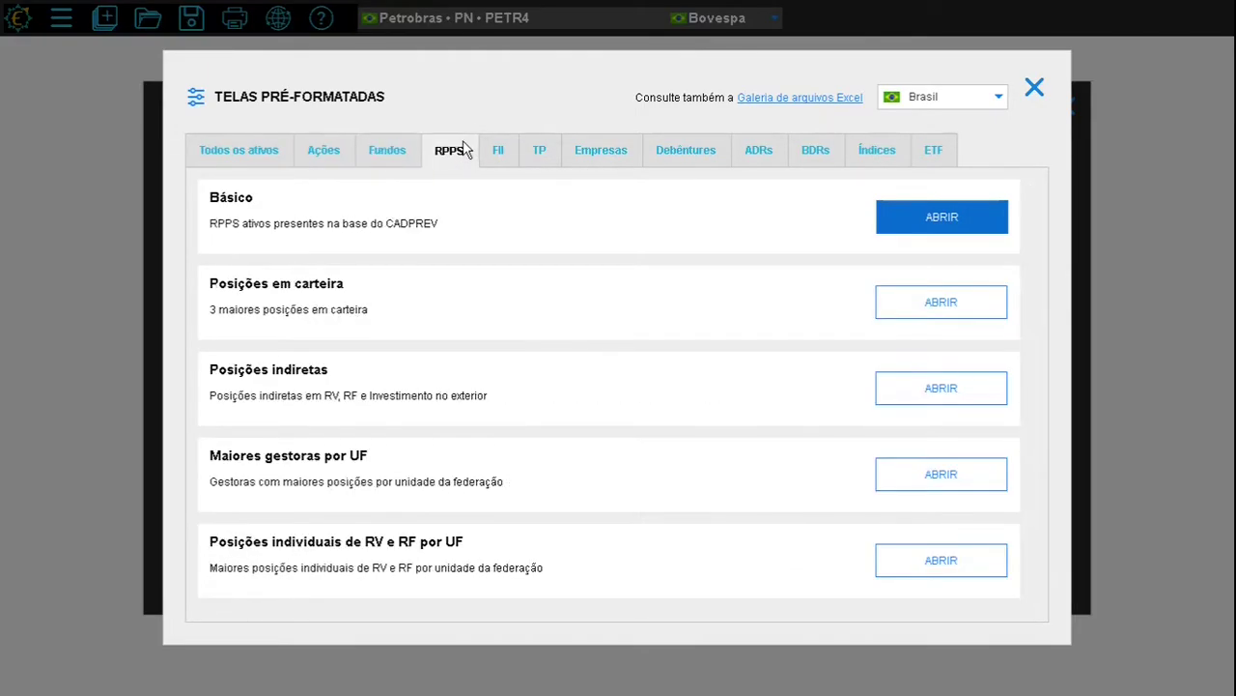
{"action": "left_click", "coordinate": [500, 155]}
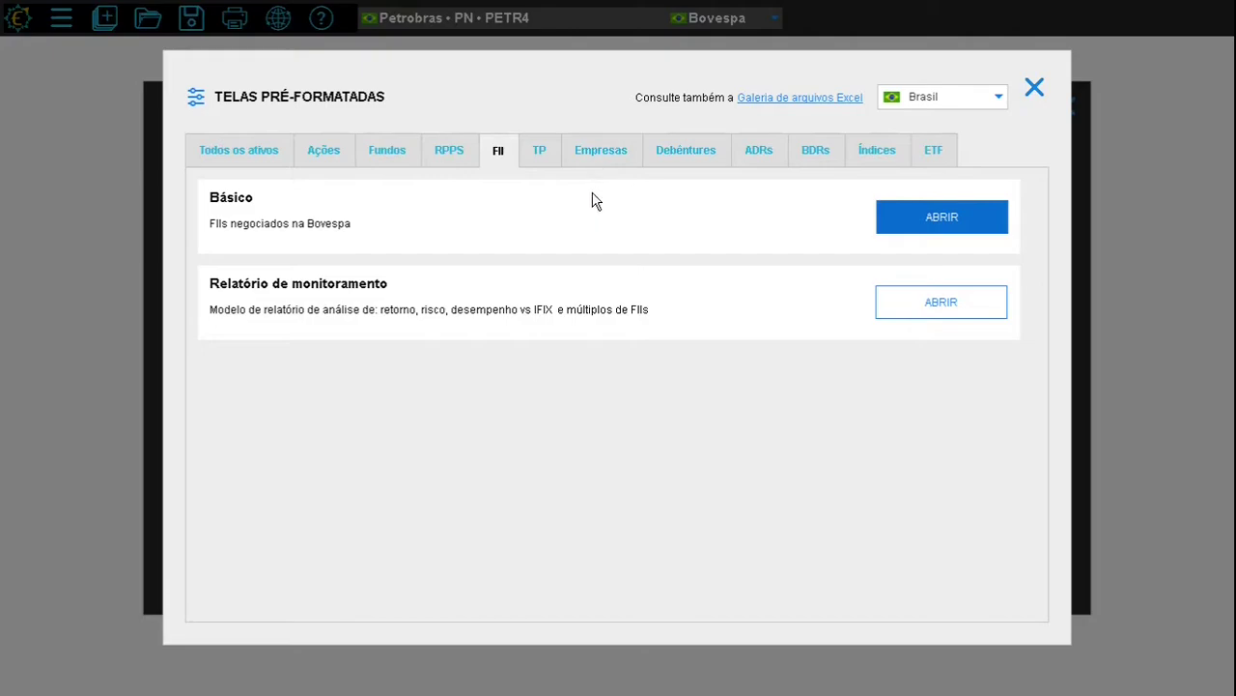
{"action": "left_click", "coordinate": [315, 161]}
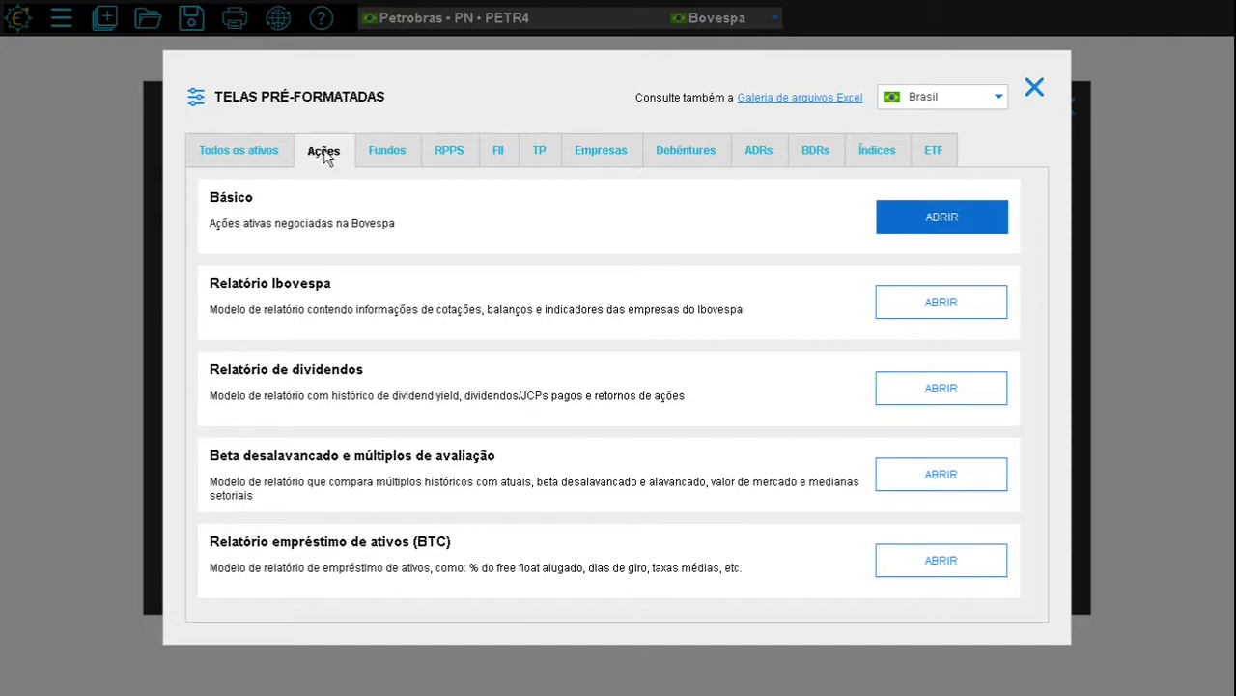
{"action": "left_click", "coordinate": [386, 157]}
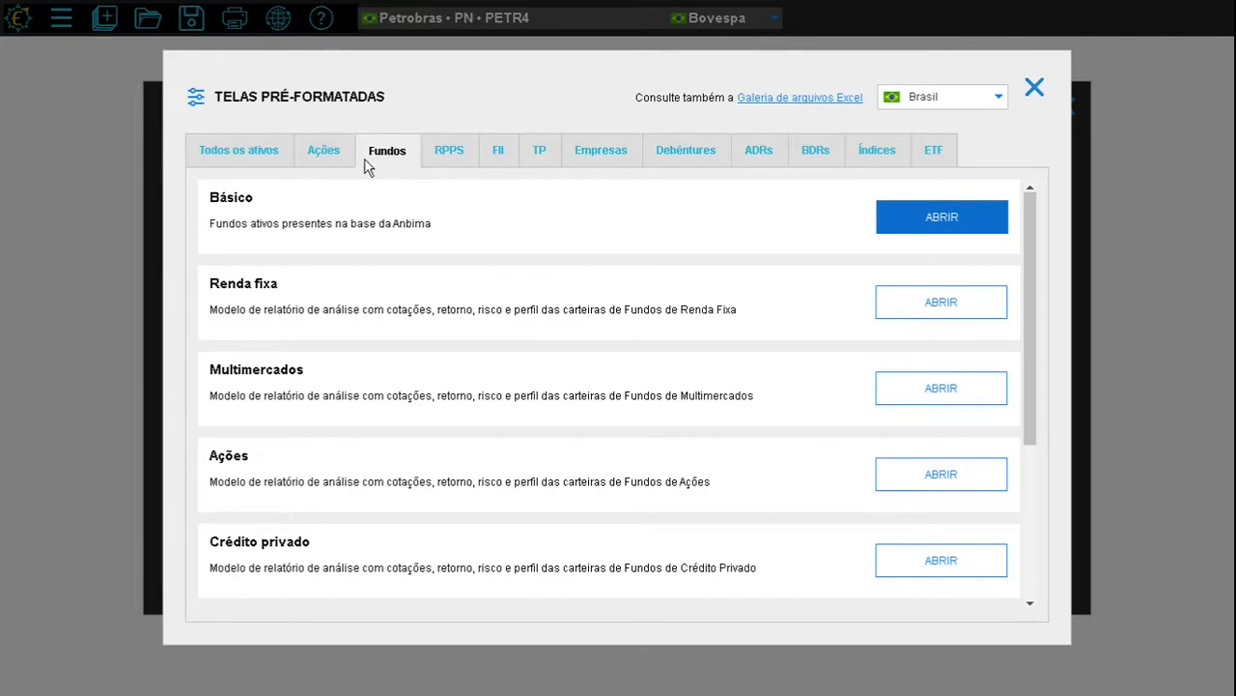
{"action": "left_click", "coordinate": [321, 162]}
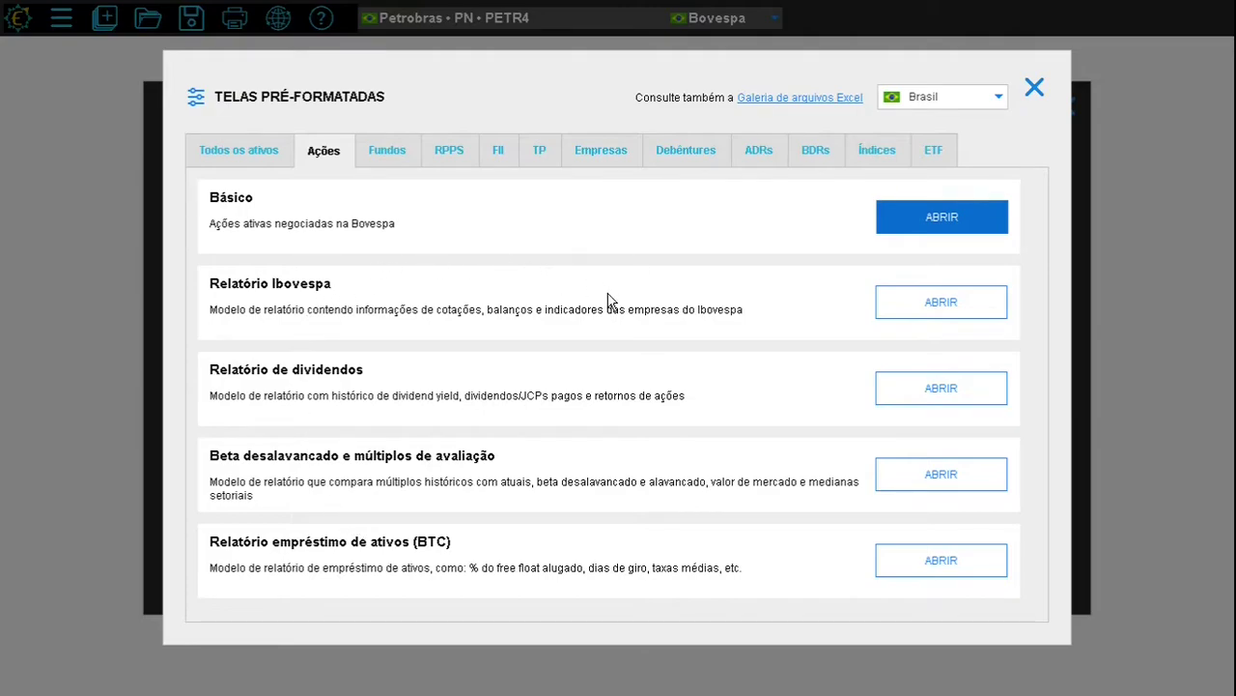
Open the unfiltered screening covering all assets in the database and go to the start of the list
{"action": "left_click", "coordinate": [263, 154]}
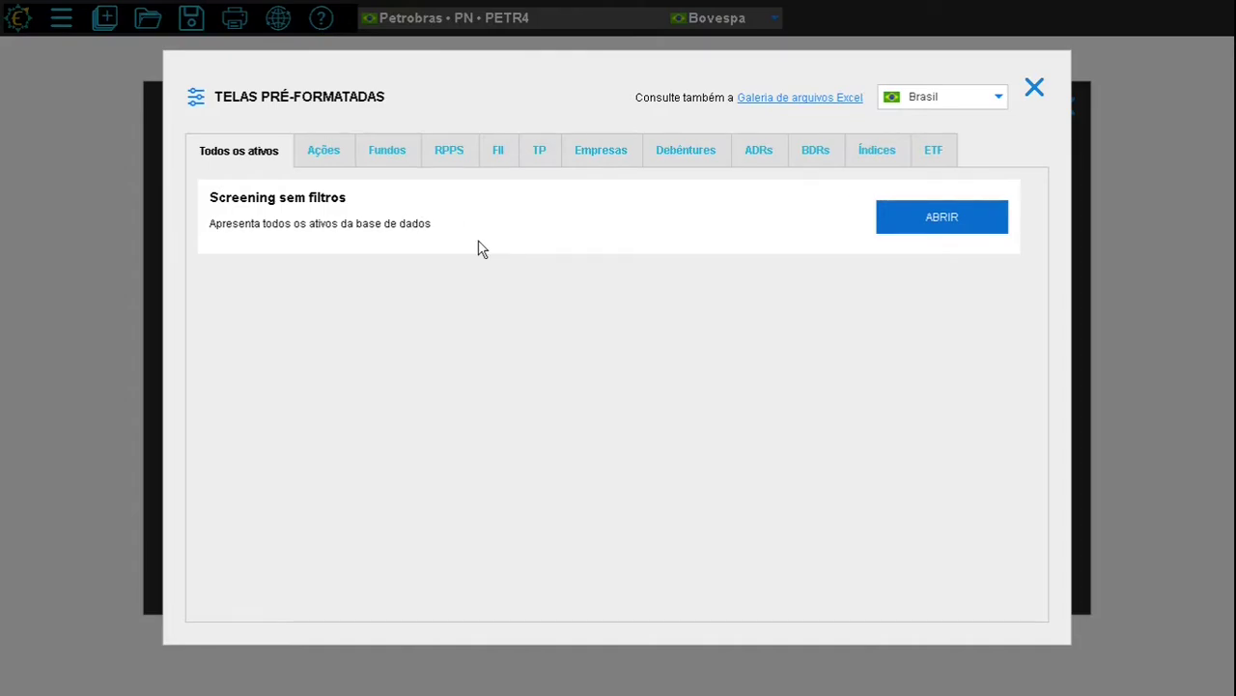
{"action": "left_click", "coordinate": [954, 220]}
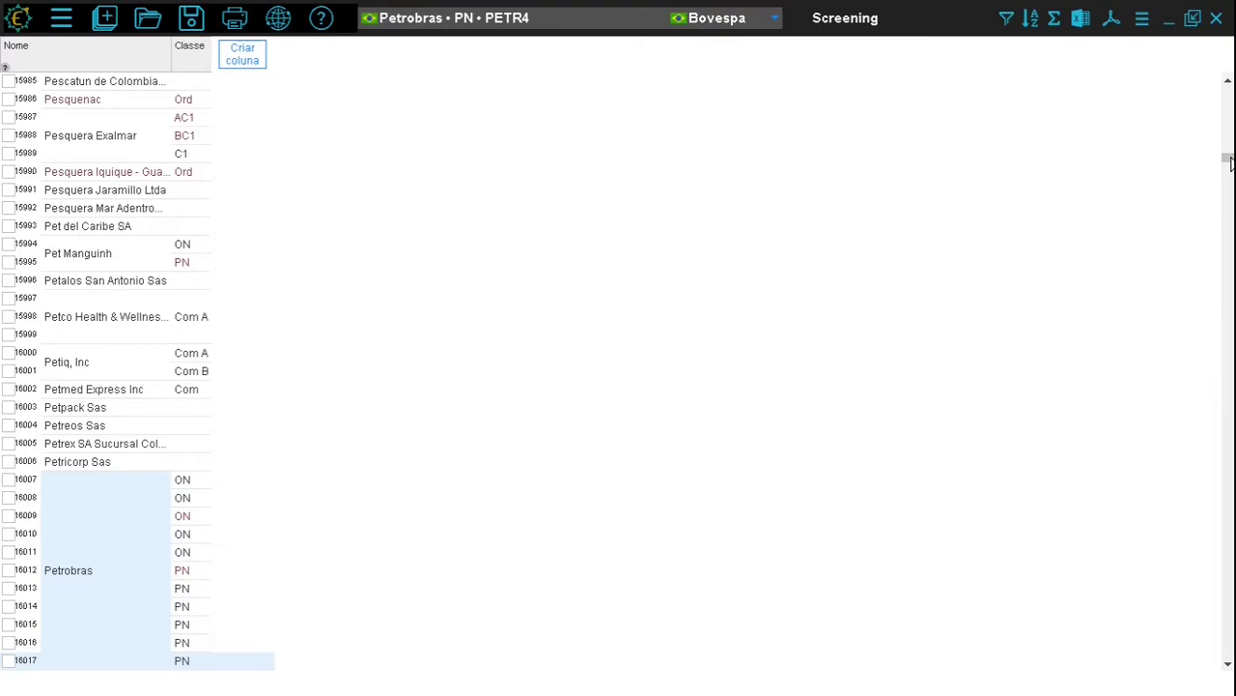
{"action": "left_click_drag", "start_coordinate": [1230, 162], "coordinate": [1228, 58]}
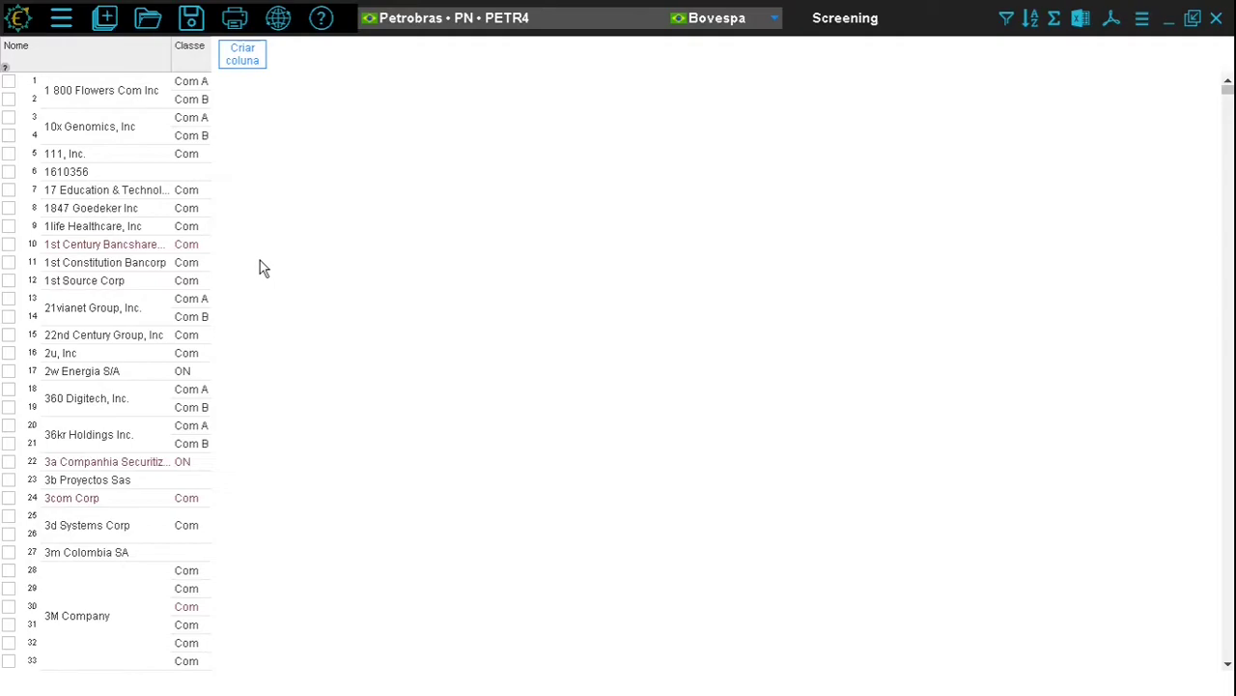
Add a Tipo de Ativo column from the Brazilian Ações registration data (dados cadastrais)
{"action": "left_click", "coordinate": [253, 59]}
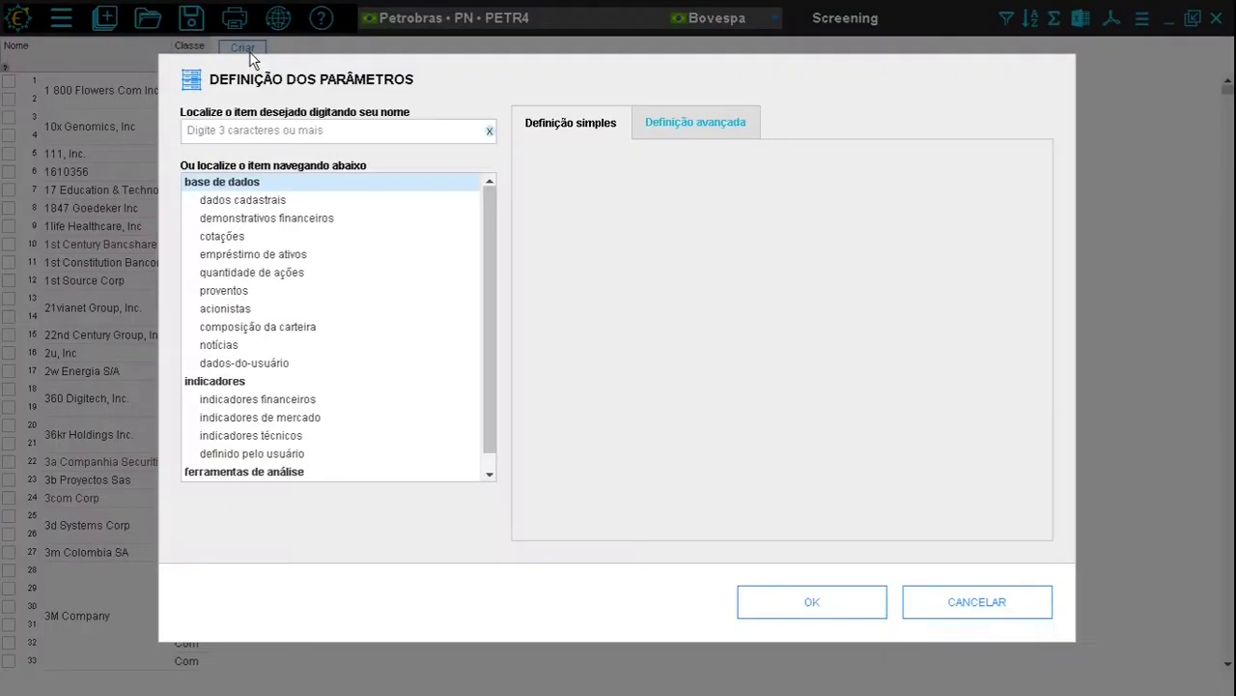
{"action": "left_click", "coordinate": [257, 203]}
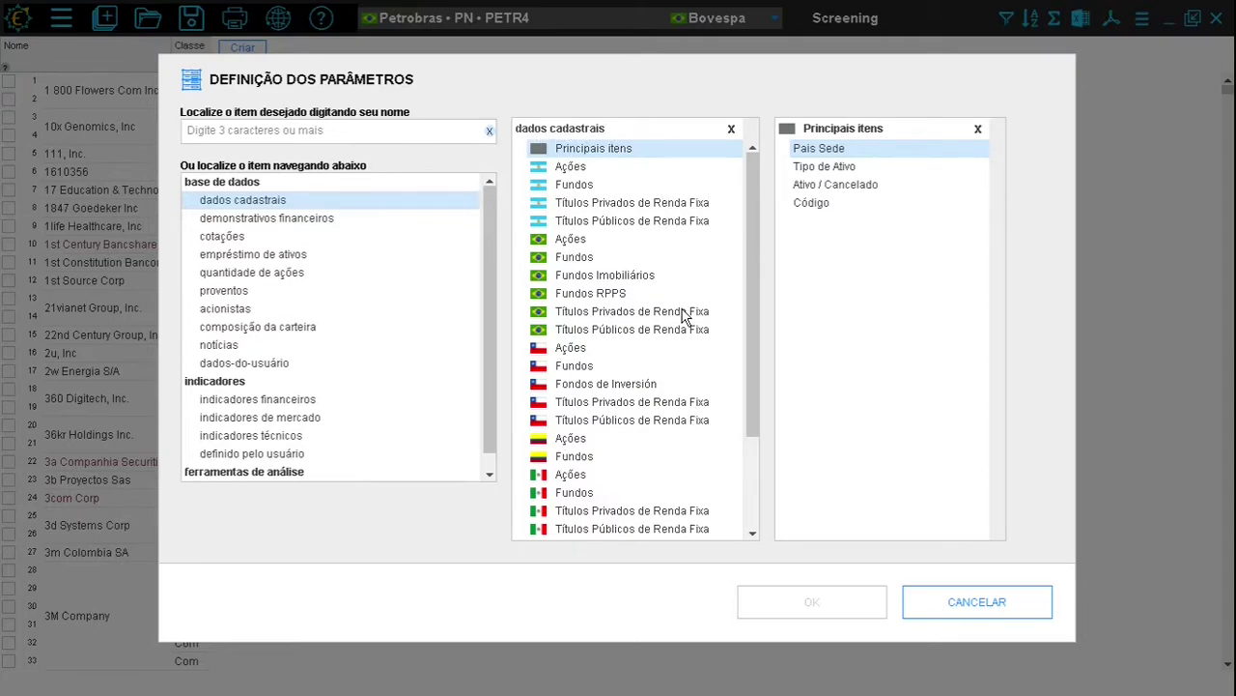
{"action": "left_click", "coordinate": [568, 241]}
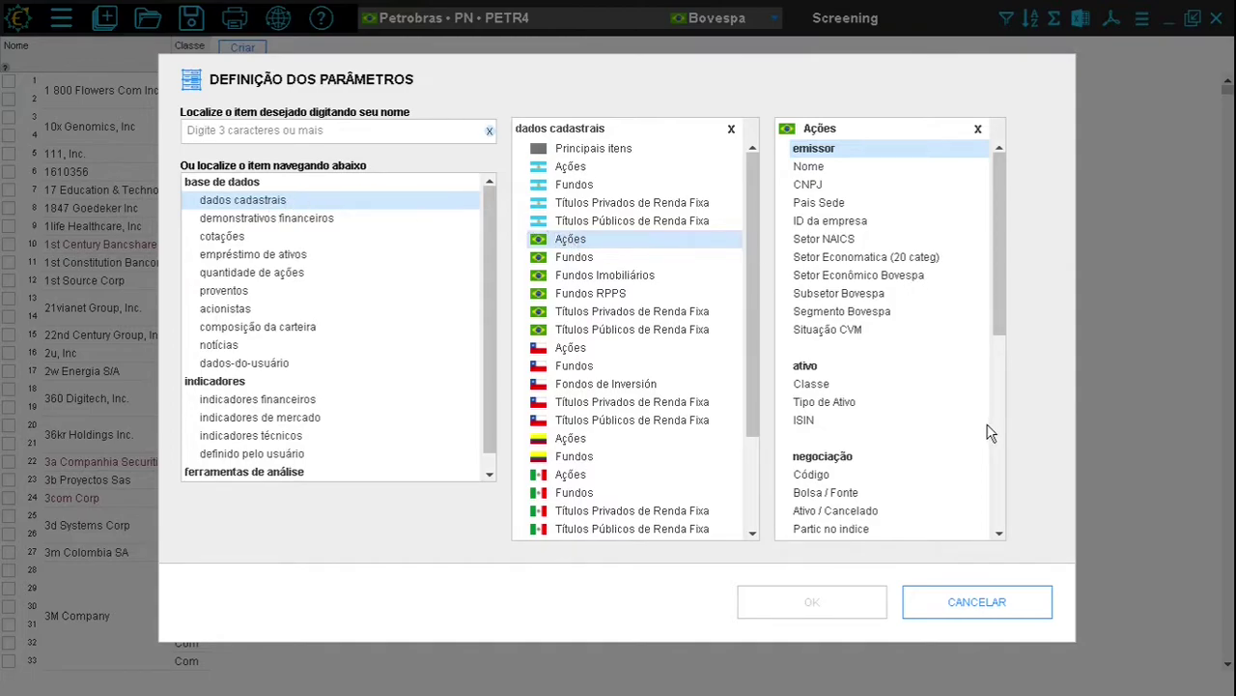
{"action": "double_click", "coordinate": [842, 404]}
{"action": "left_click", "coordinate": [836, 601]}
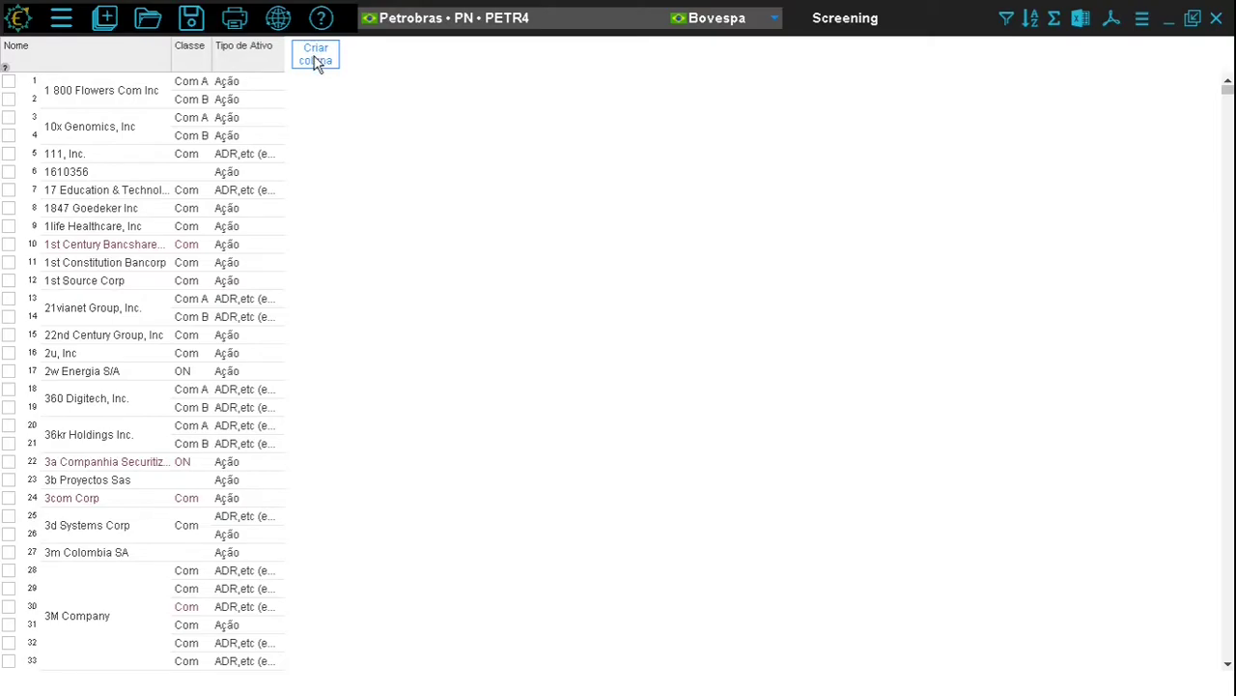
Add an Ativo / Cancelado column from the Brazilian Ações registration data
{"action": "left_click", "coordinate": [316, 61]}
{"action": "left_click", "coordinate": [277, 200]}
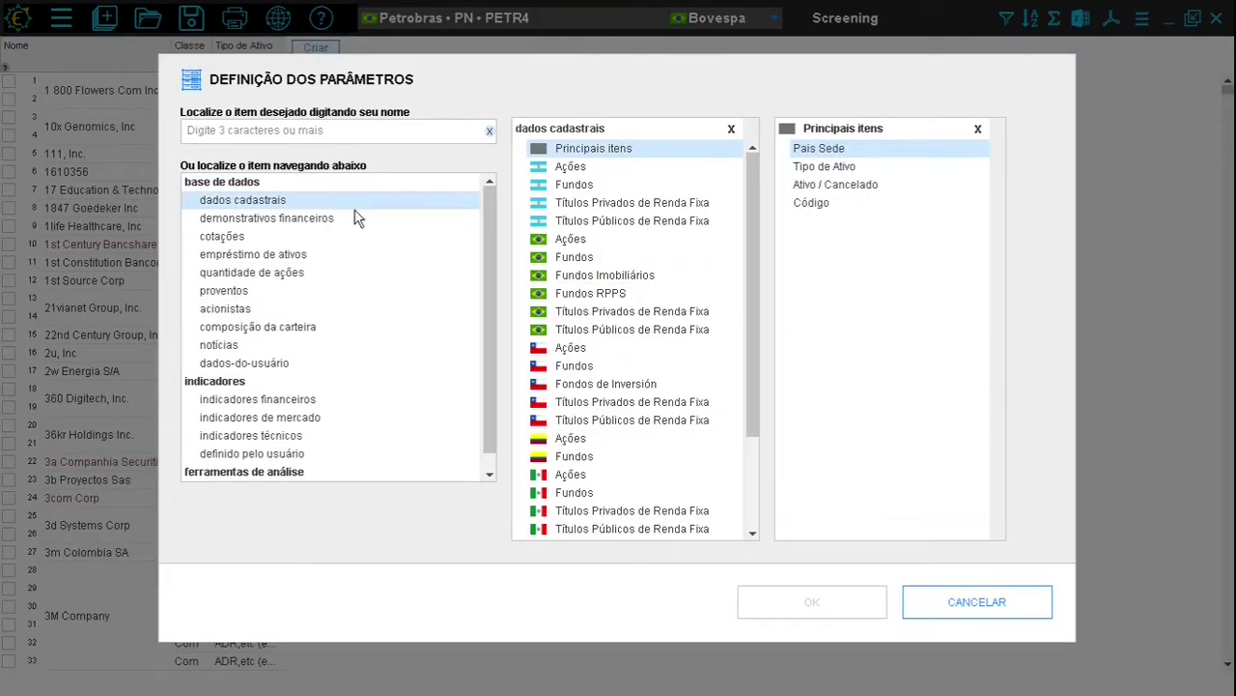
{"action": "left_click", "coordinate": [579, 242]}
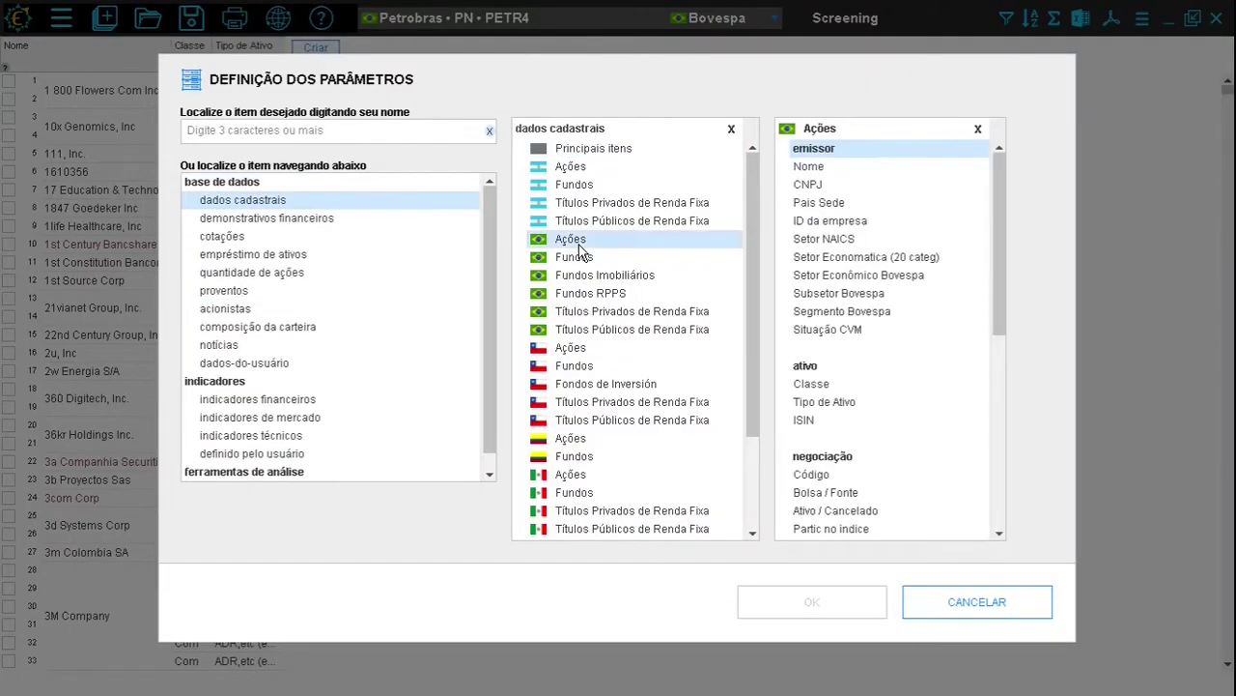
{"action": "double_click", "coordinate": [853, 513]}
{"action": "left_click", "coordinate": [860, 614]}
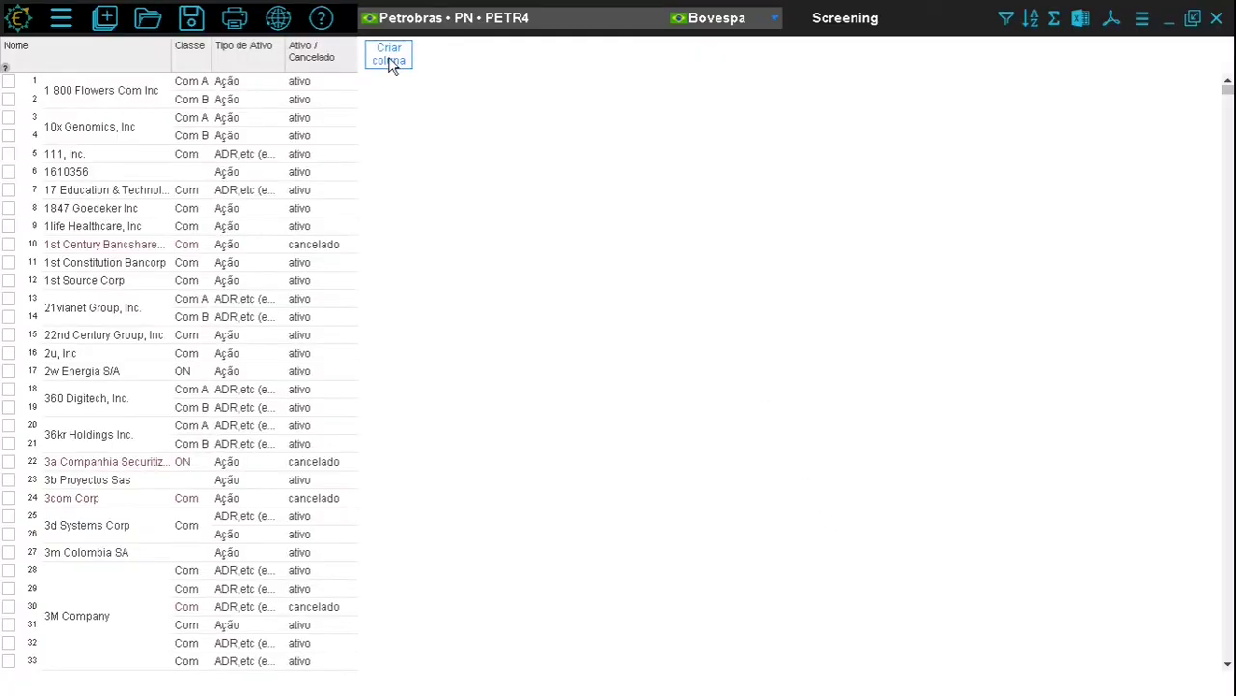
Add a Bolsa / Fonte column from the Brazilian Ações registration data
{"action": "left_click", "coordinate": [391, 64]}
{"action": "left_click", "coordinate": [272, 201]}
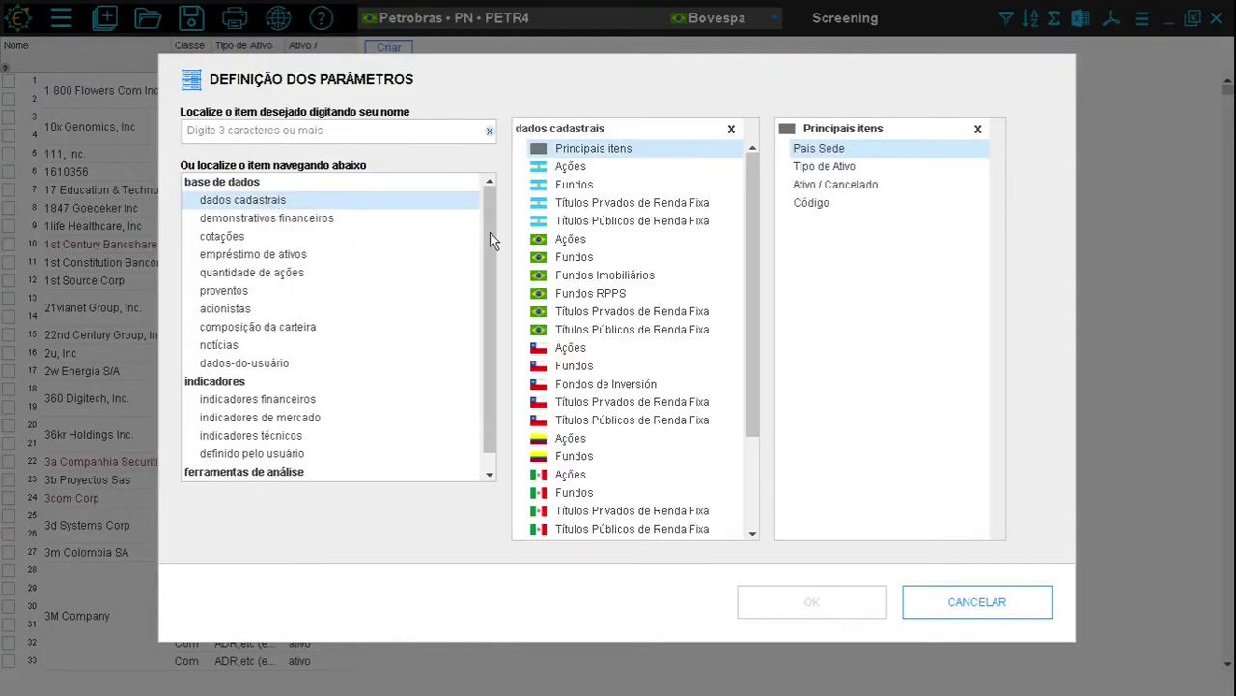
{"action": "left_click", "coordinate": [572, 241]}
{"action": "double_click", "coordinate": [822, 501]}
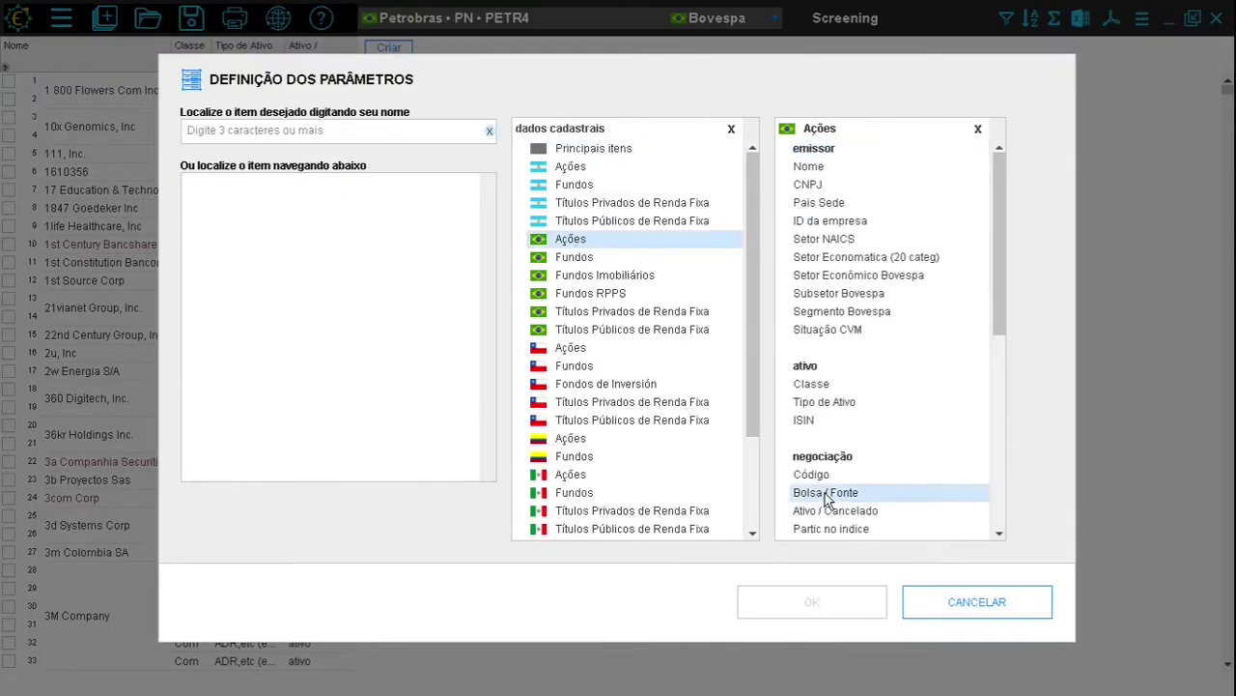
{"action": "left_click", "coordinate": [858, 612]}
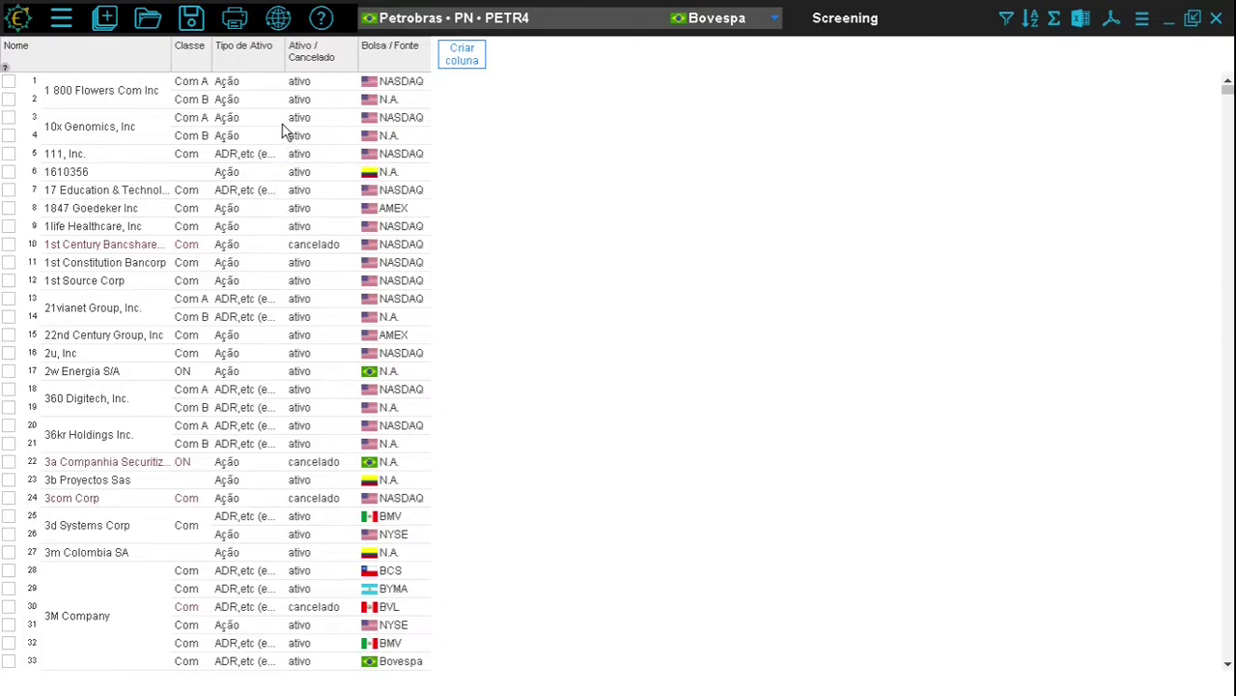
Insert a filter based on the Tipo de Ativo column, requiring it to equal Ação
{"action": "right_click", "coordinate": [255, 64]}
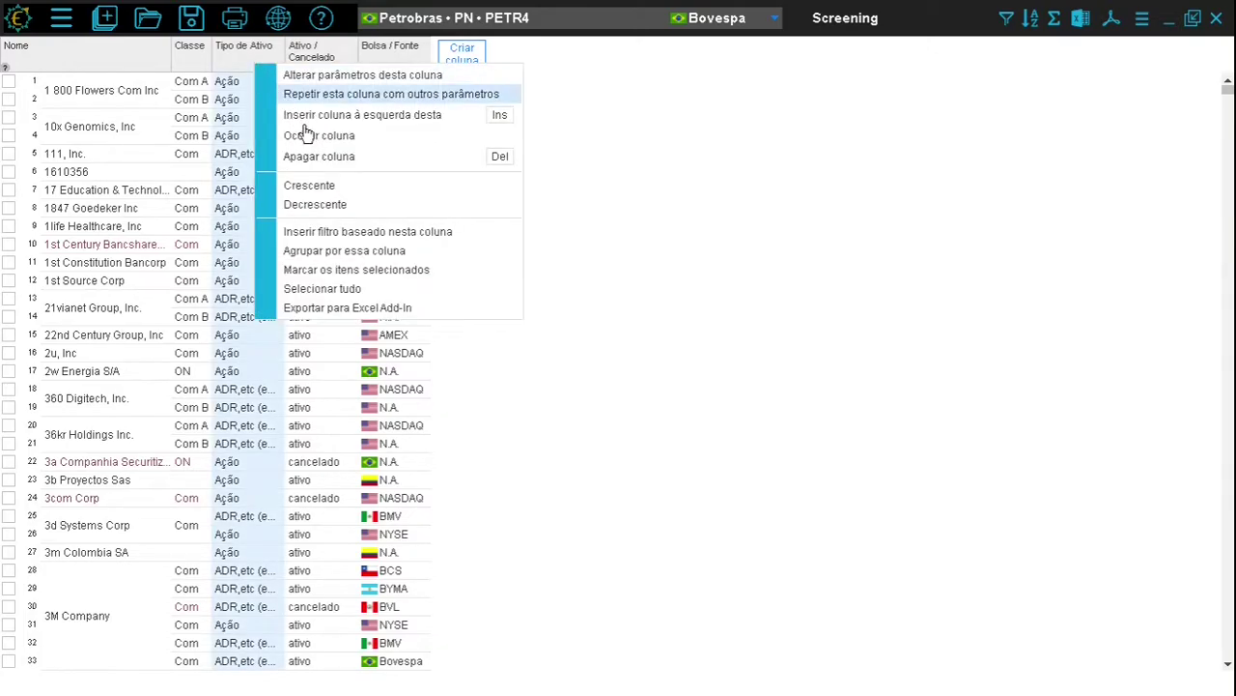
{"action": "left_click", "coordinate": [844, 91]}
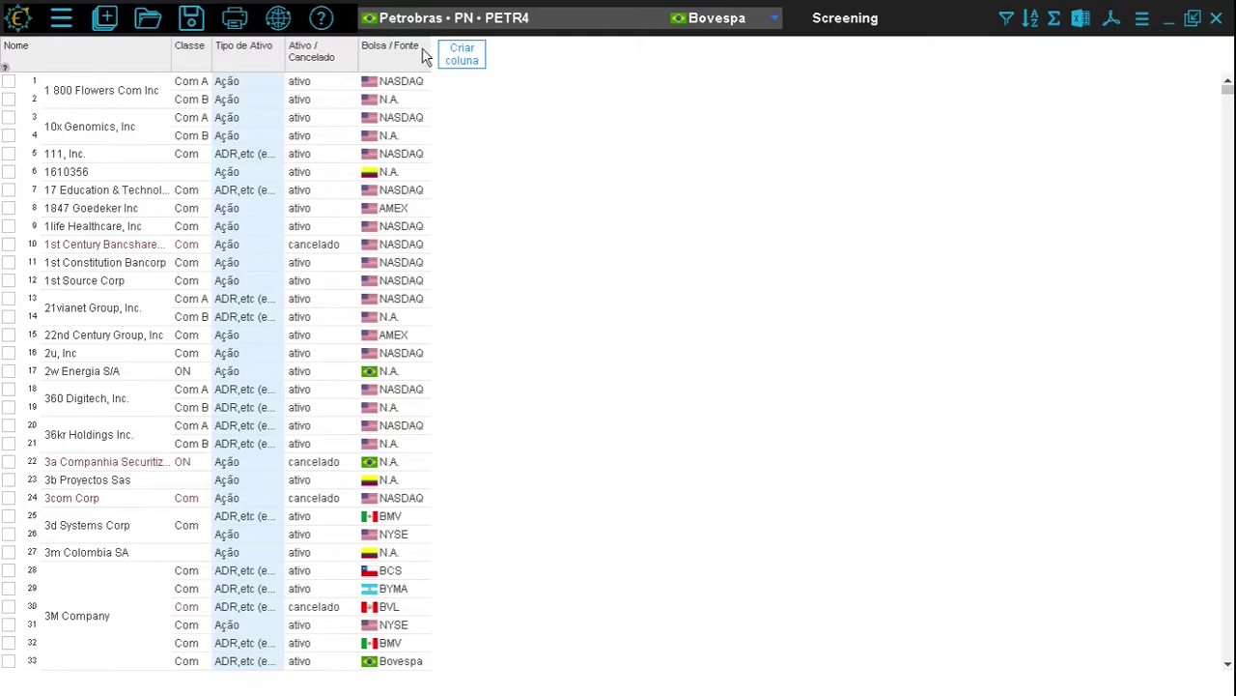
{"action": "right_click", "coordinate": [252, 53]}
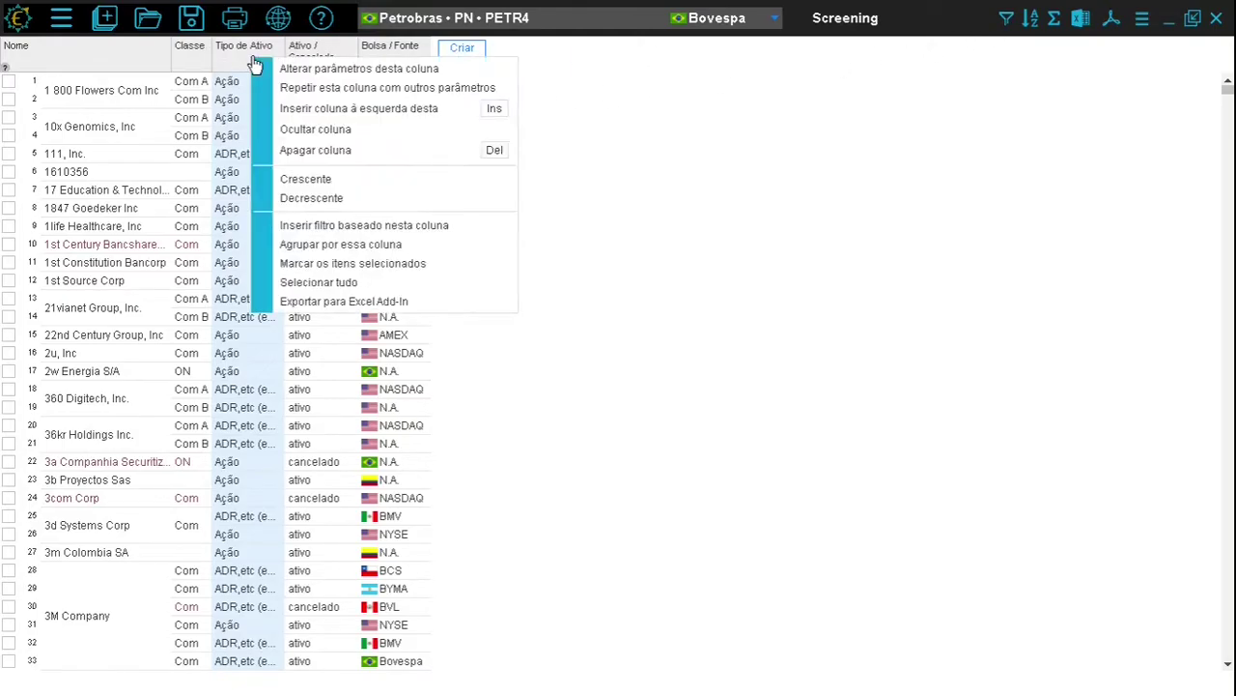
{"action": "left_click", "coordinate": [362, 226]}
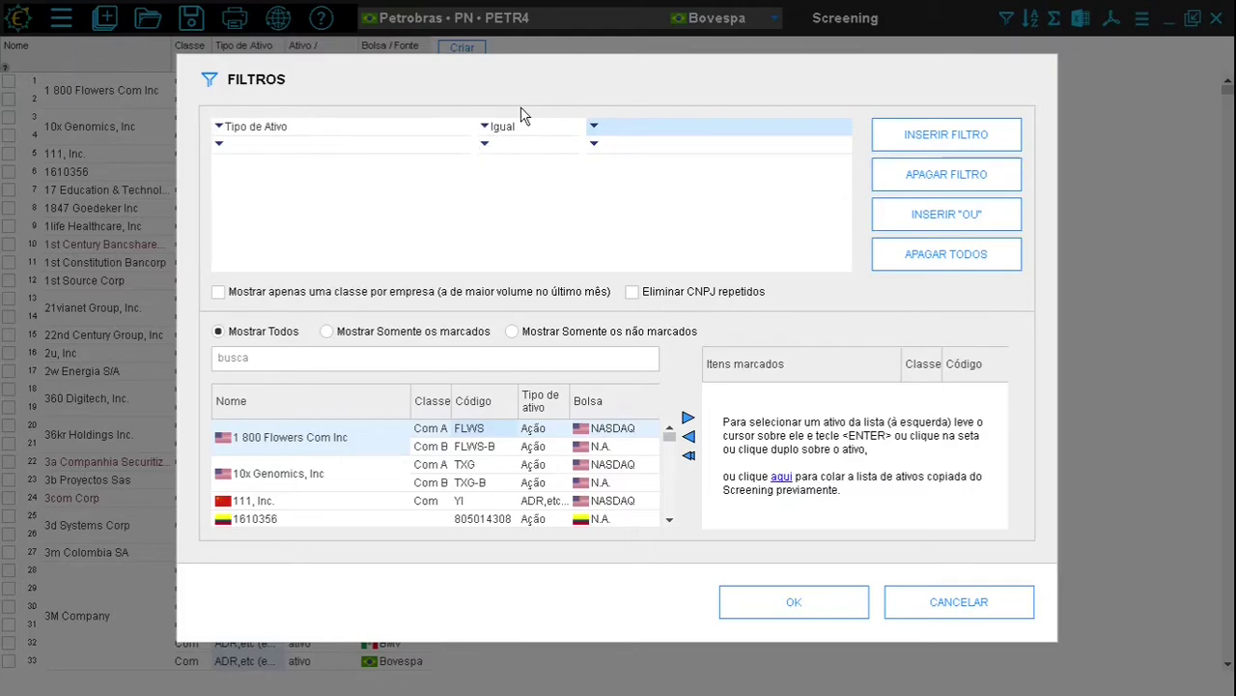
{"action": "left_click", "coordinate": [594, 127]}
{"action": "left_click", "coordinate": [440, 193]}
{"action": "left_click", "coordinate": [597, 522]}
Add a second filter condition requiring Ativo / Cancelado to equal ativo
{"action": "left_click", "coordinate": [220, 144]}
{"action": "left_click", "coordinate": [266, 215]}
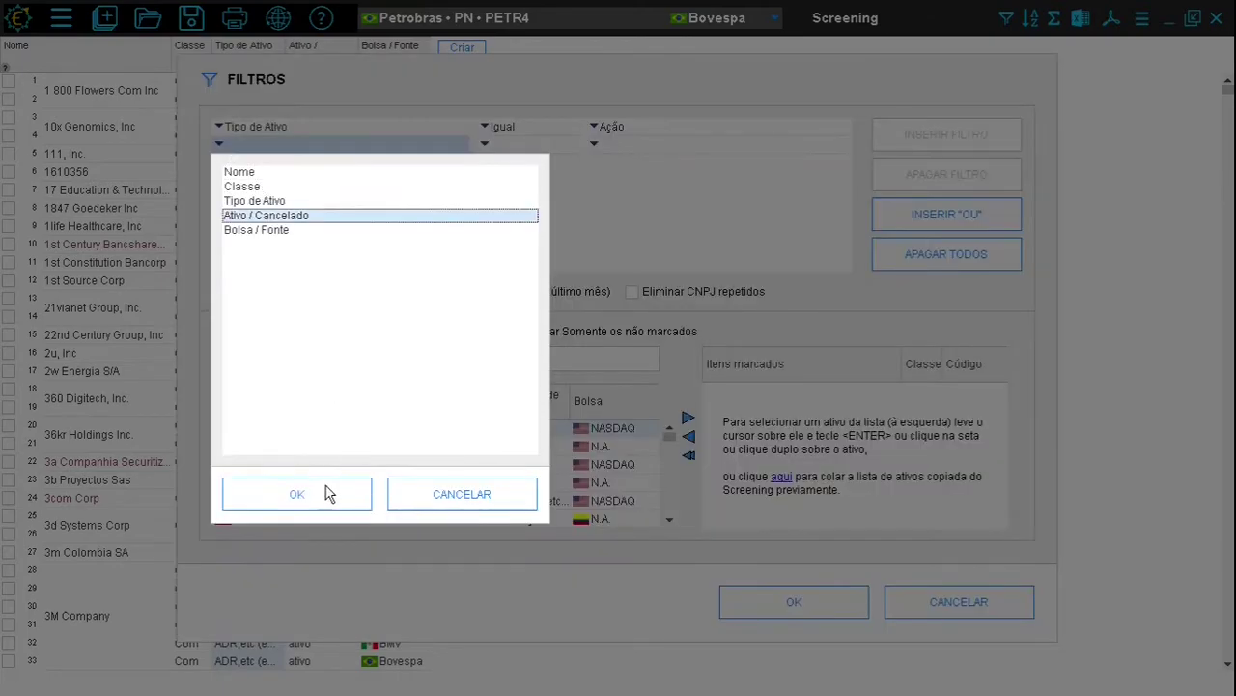
{"action": "left_click", "coordinate": [338, 494]}
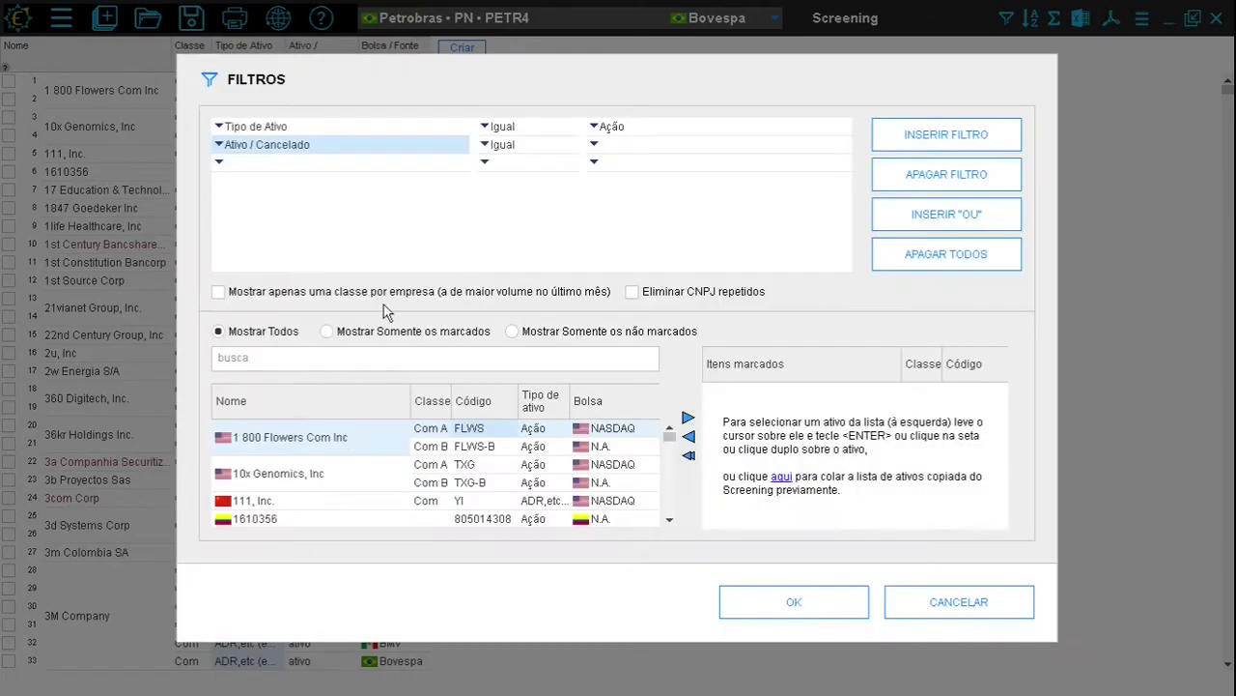
{"action": "left_click", "coordinate": [594, 143]}
{"action": "left_click", "coordinate": [628, 166]}
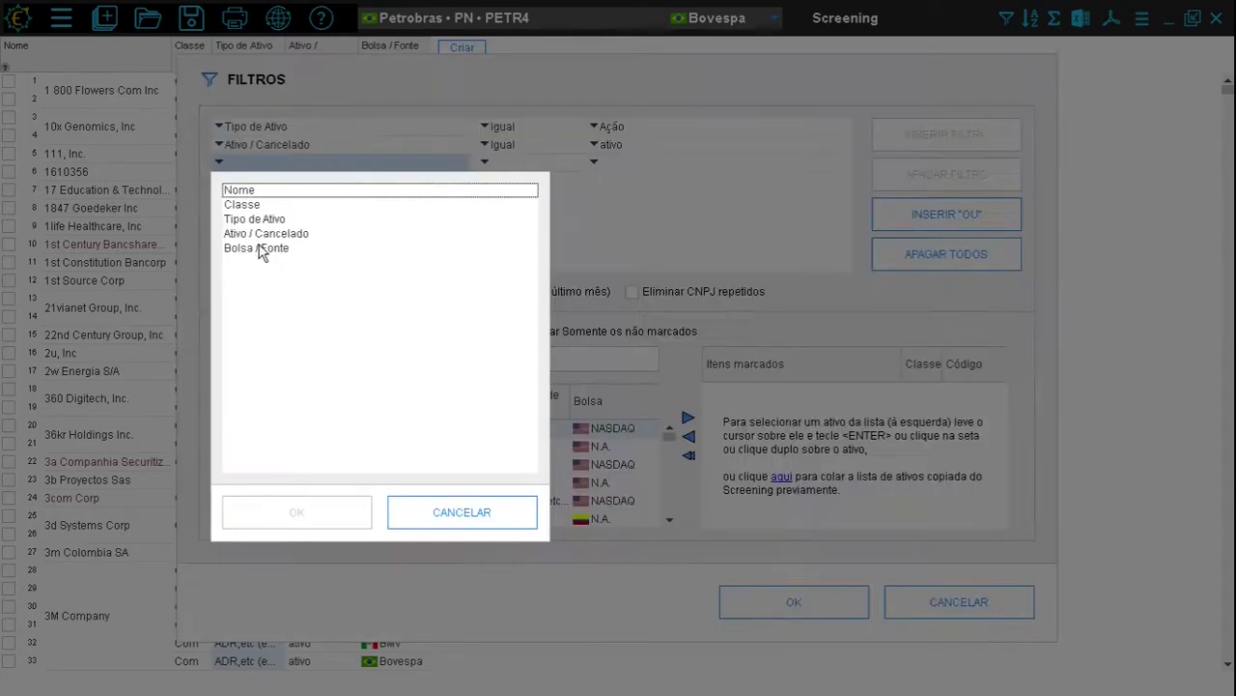
Add a third filter condition with Bolsa / Fonte equal to Bovespa and apply the filters to the screening
{"action": "left_click", "coordinate": [257, 248]}
{"action": "left_click", "coordinate": [335, 505]}
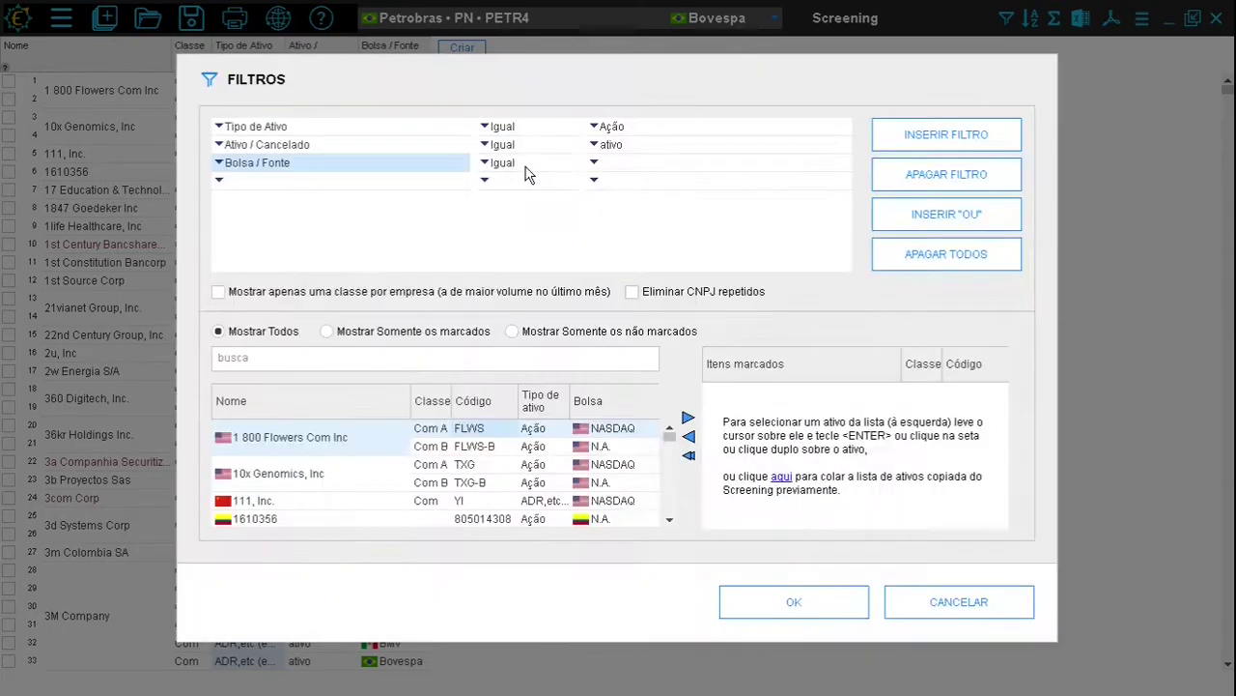
{"action": "left_click", "coordinate": [595, 164]}
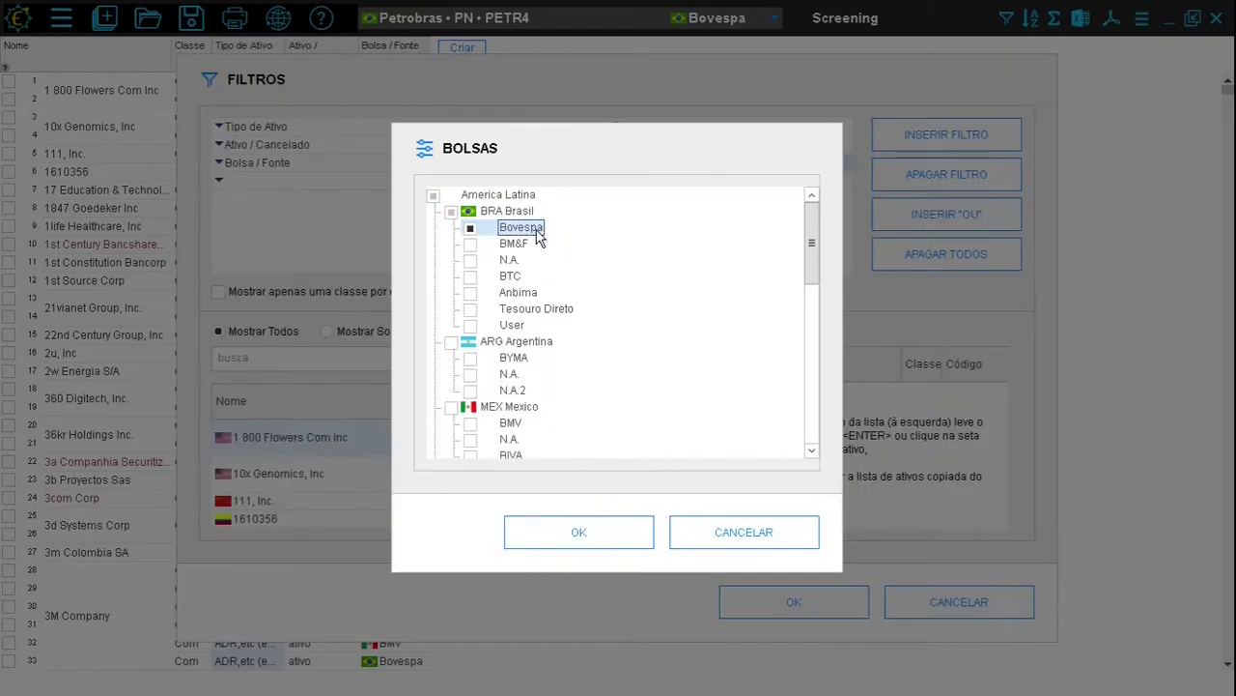
{"action": "left_click", "coordinate": [583, 528]}
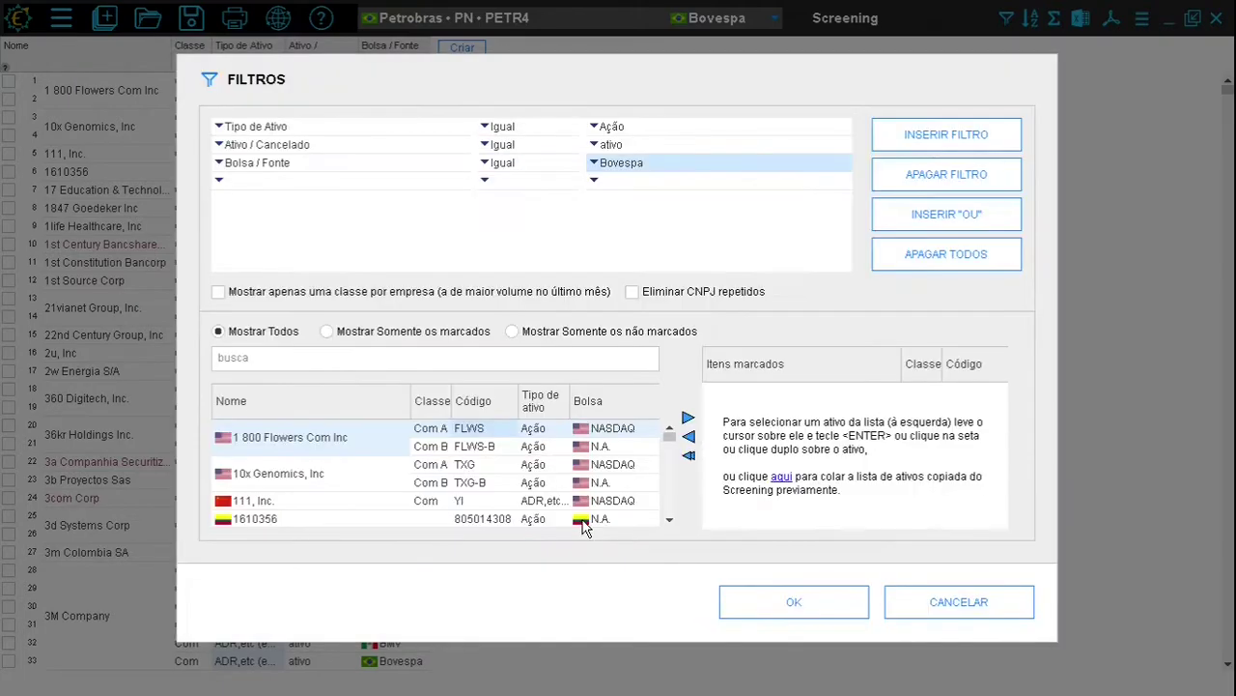
{"action": "left_click", "coordinate": [797, 602]}
{"action": "left_click_drag", "start_coordinate": [1229, 546], "coordinate": [1230, 651]}
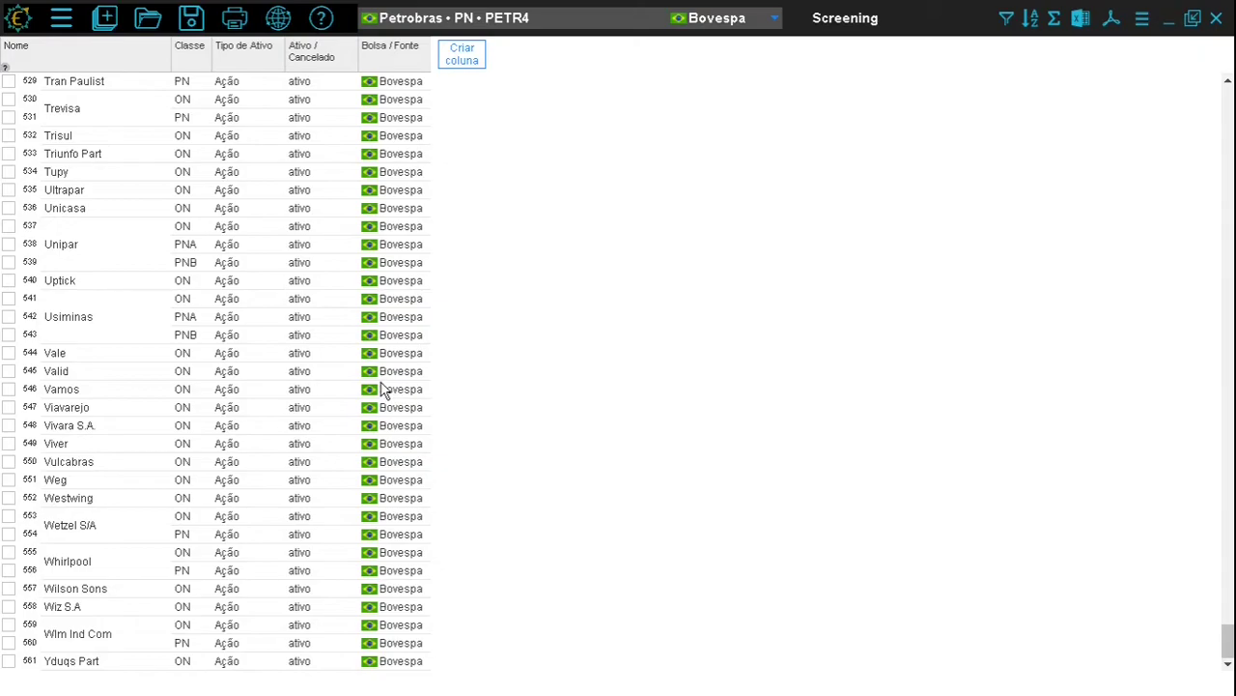
Remove the Bolsa / Fonte, Ativo / Cancelado and Tipo de Ativo columns from the filtered screening
{"action": "left_click_drag", "start_coordinate": [233, 58], "coordinate": [396, 61]}
{"action": "scroll", "coordinate": [1229, 550], "scroll_direction": "up", "scroll_amount": 10}
{"action": "left_click_drag", "start_coordinate": [1229, 551], "coordinate": [1229, 53]}
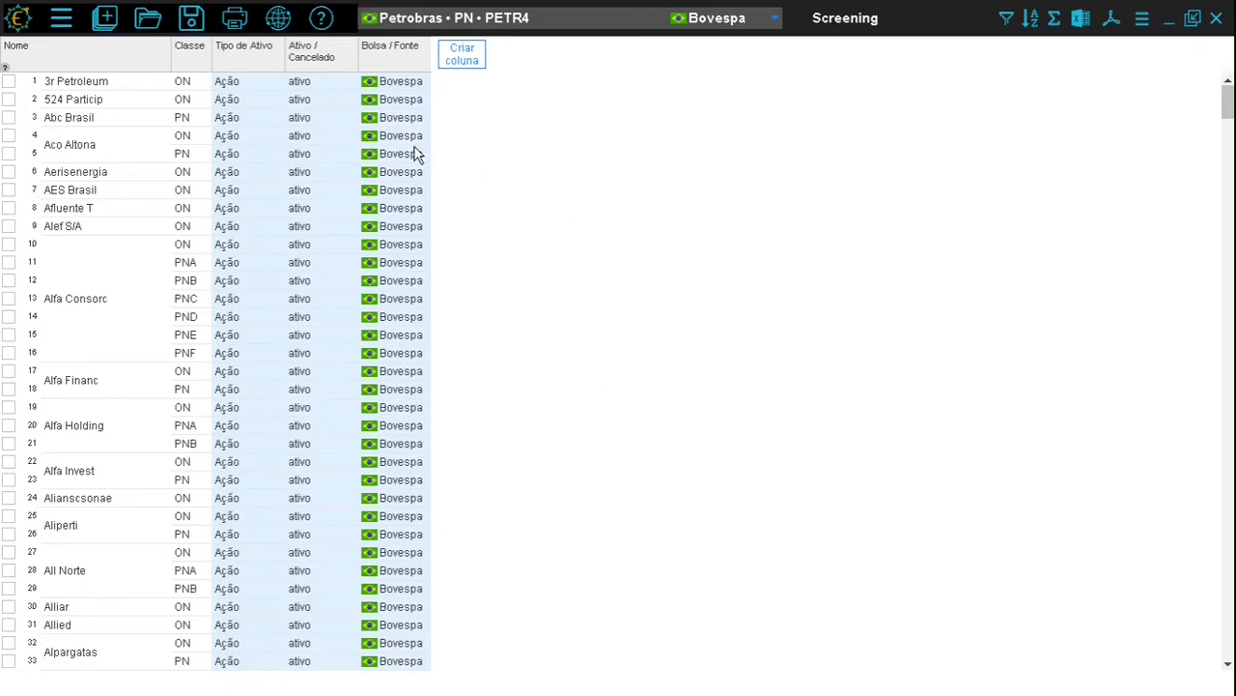
{"action": "right_click", "coordinate": [413, 67]}
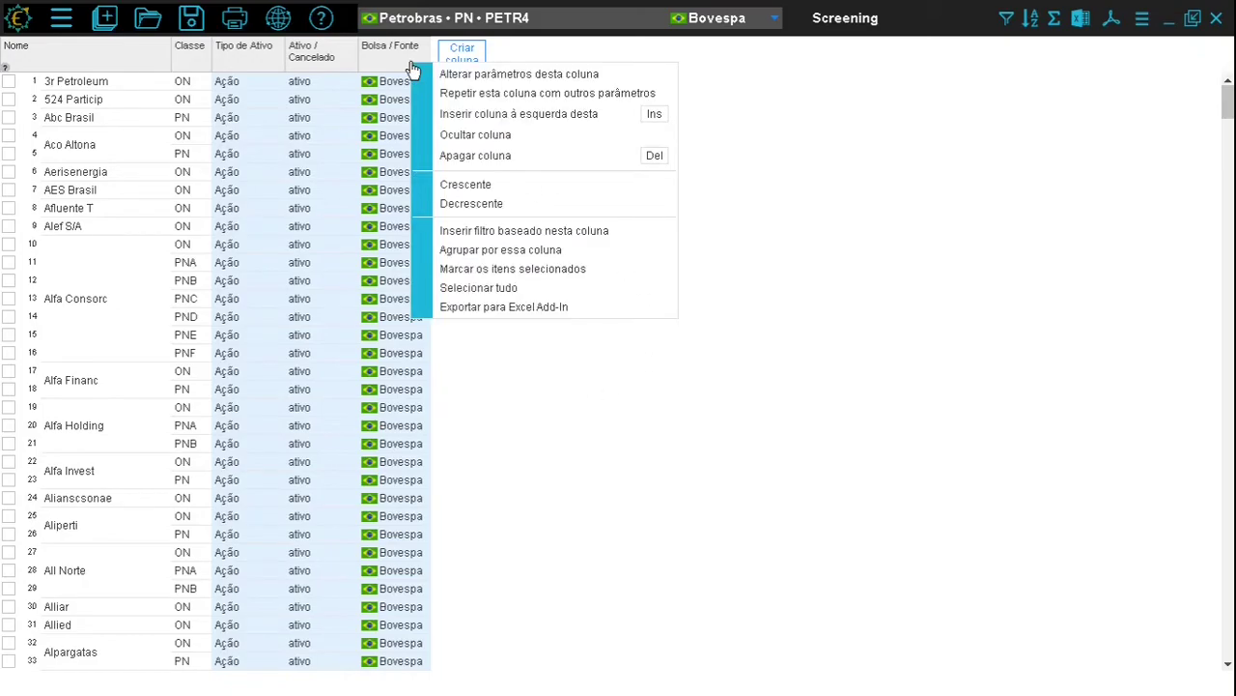
{"action": "left_click", "coordinate": [450, 135]}
{"action": "right_click", "coordinate": [345, 62]}
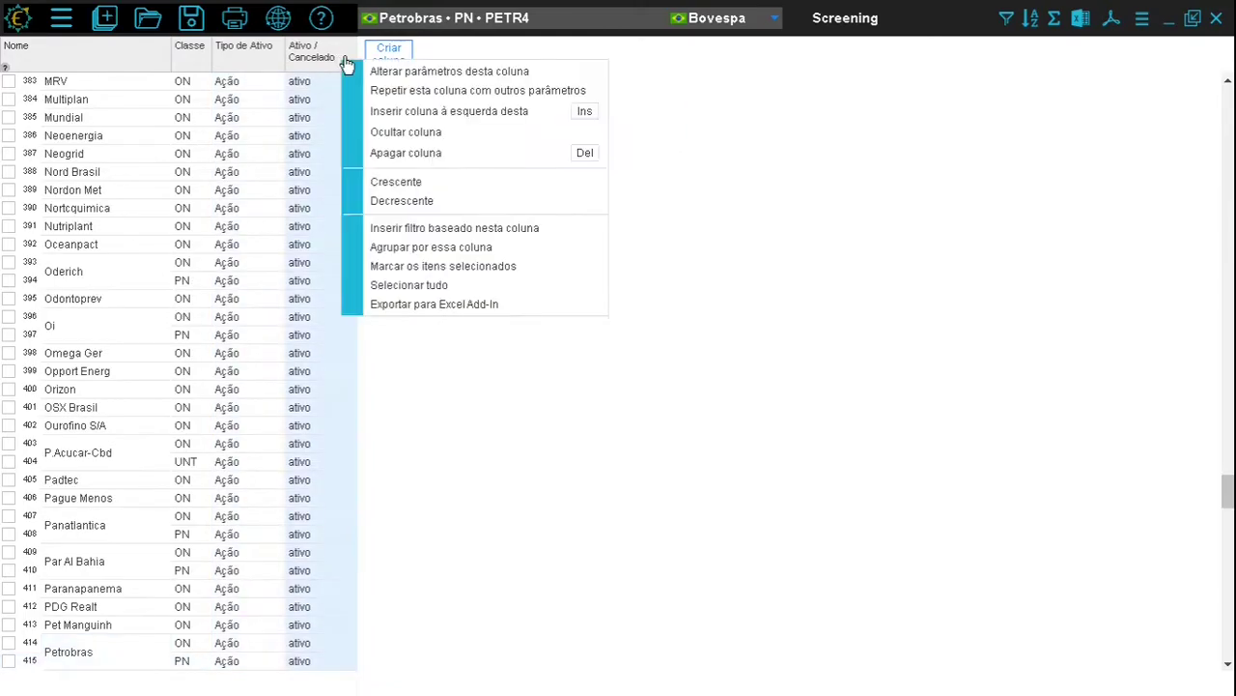
{"action": "key", "text": "Delete"}
{"action": "right_click", "coordinate": [257, 66]}
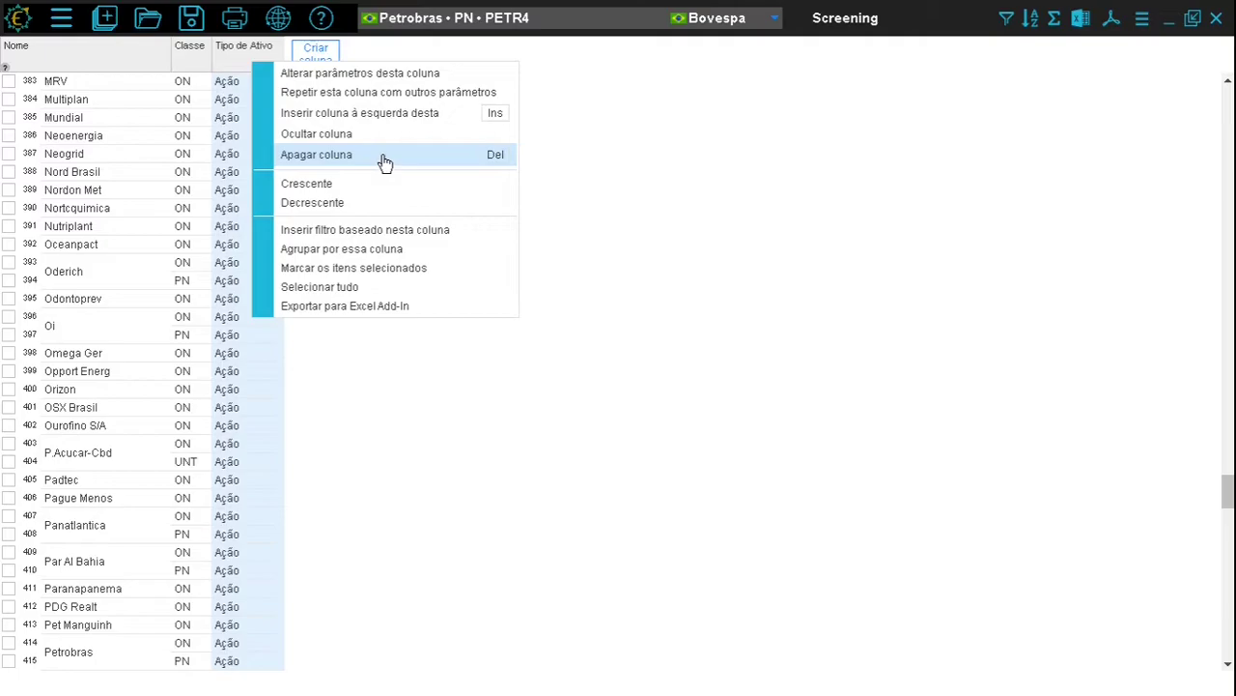
{"action": "left_click", "coordinate": [385, 157]}
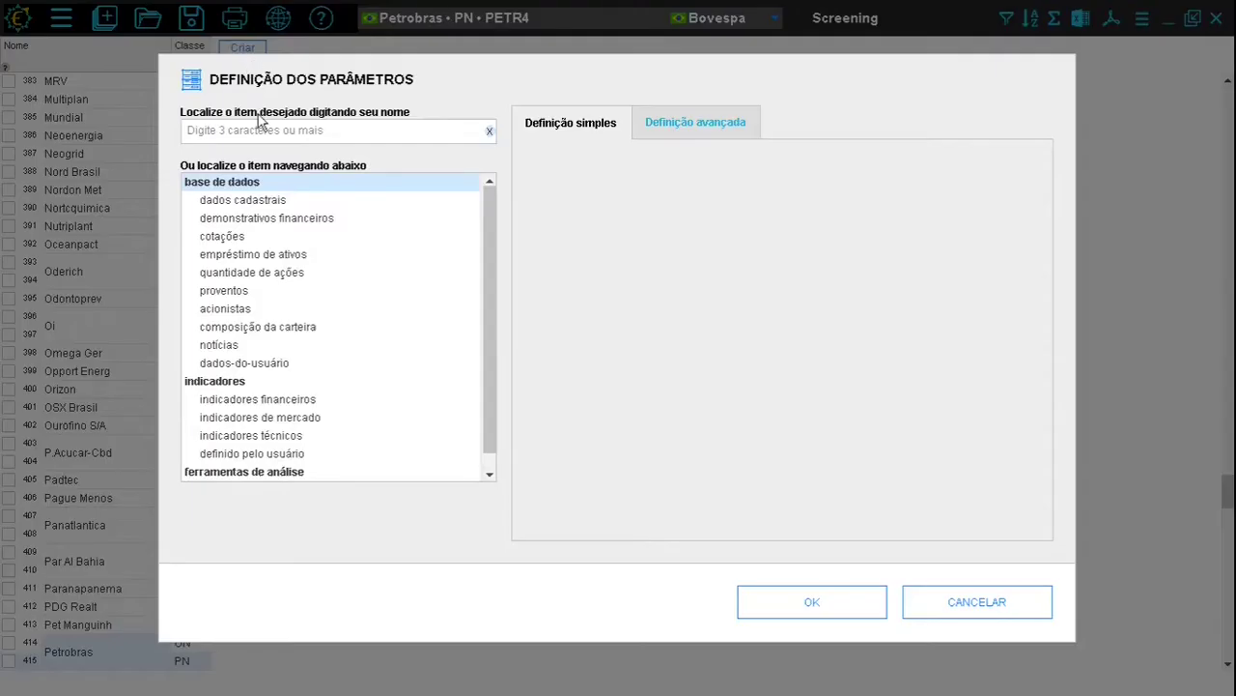
Add the Partic no Ibovespa column from the registration data of Brazilian stocks
{"action": "left_click", "coordinate": [237, 200]}
{"action": "left_click", "coordinate": [570, 240]}
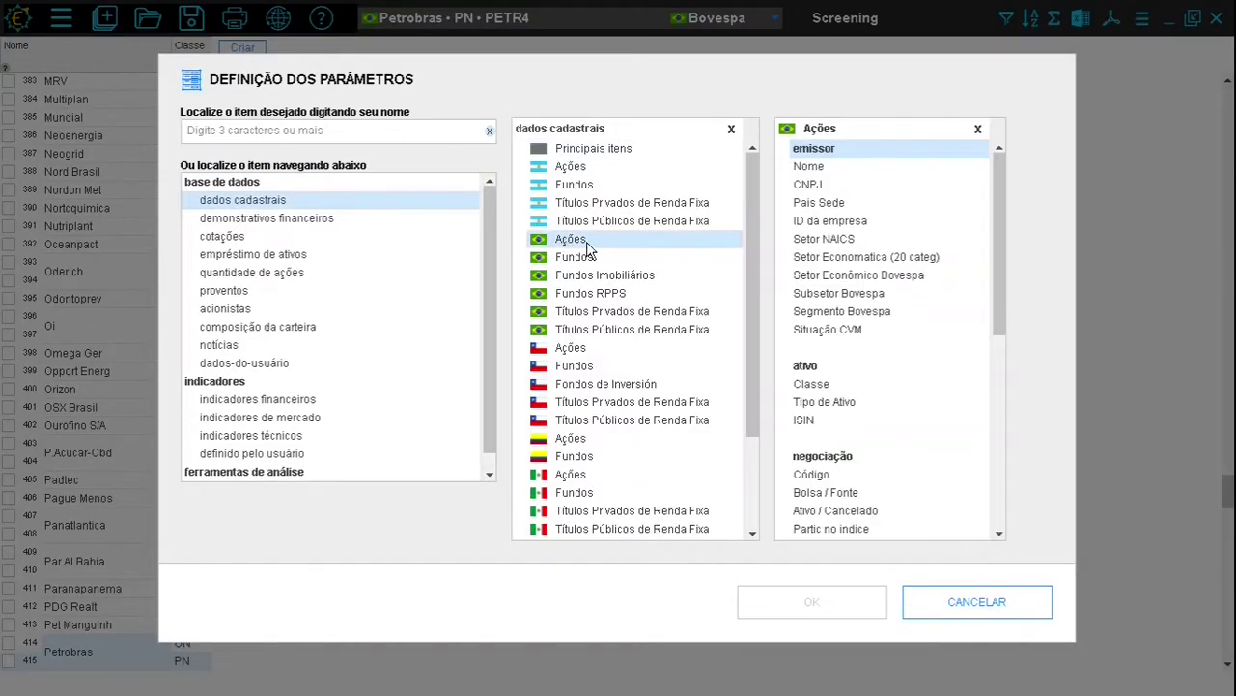
{"action": "left_click_drag", "start_coordinate": [998, 204], "coordinate": [995, 314]}
{"action": "left_click", "coordinate": [846, 331]}
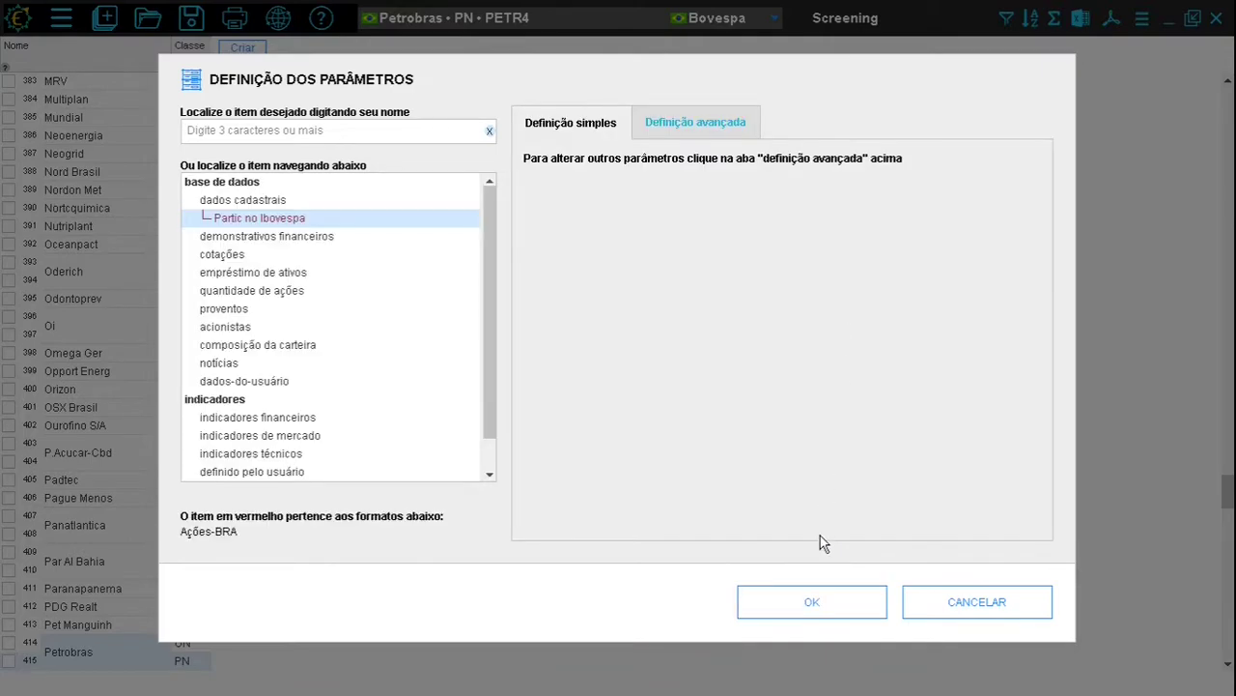
{"action": "left_click", "coordinate": [827, 608]}
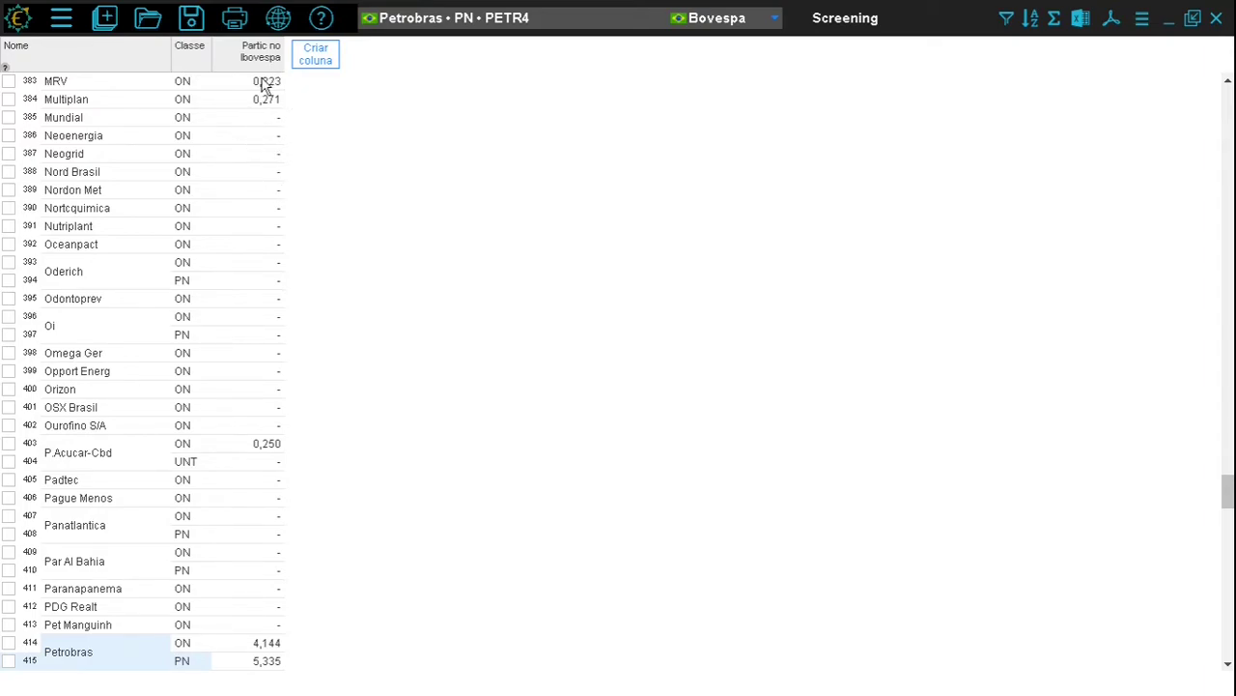
Add and apply a filter requiring Comp carteira Mais Recente em % Ibovespa to be Não e' nulo
{"action": "left_click", "coordinate": [1007, 19]}
{"action": "left_click", "coordinate": [220, 182]}
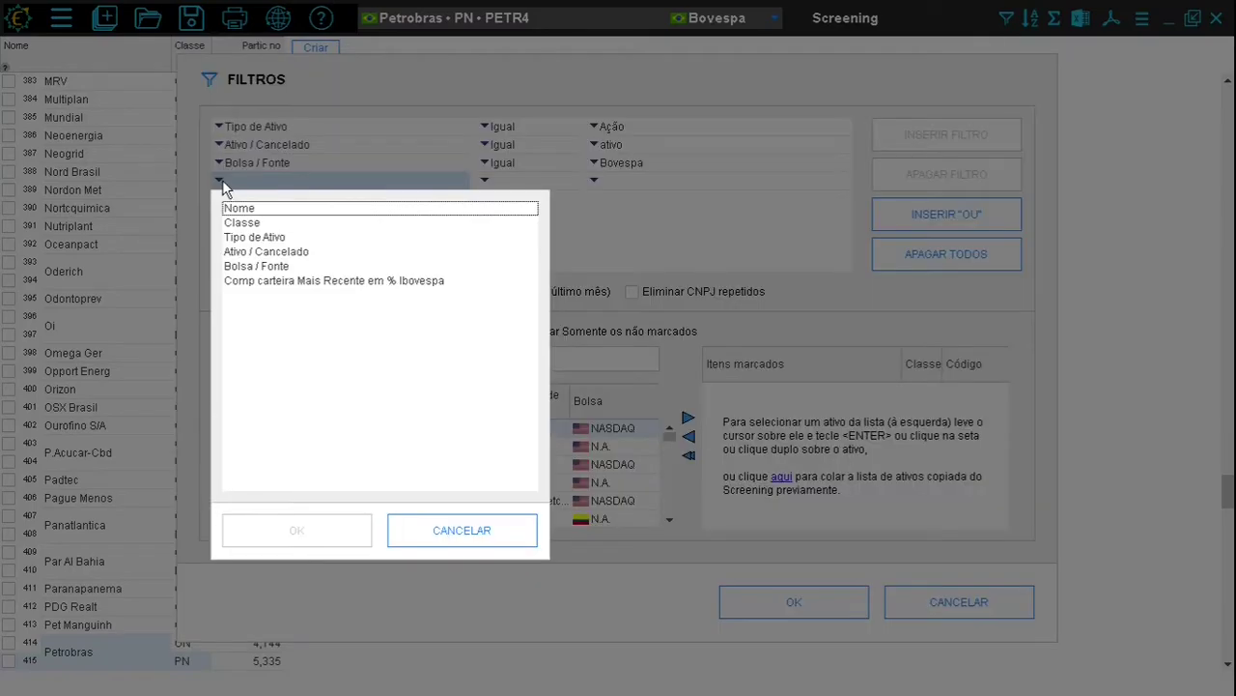
{"action": "left_click", "coordinate": [254, 288]}
{"action": "left_click", "coordinate": [324, 532]}
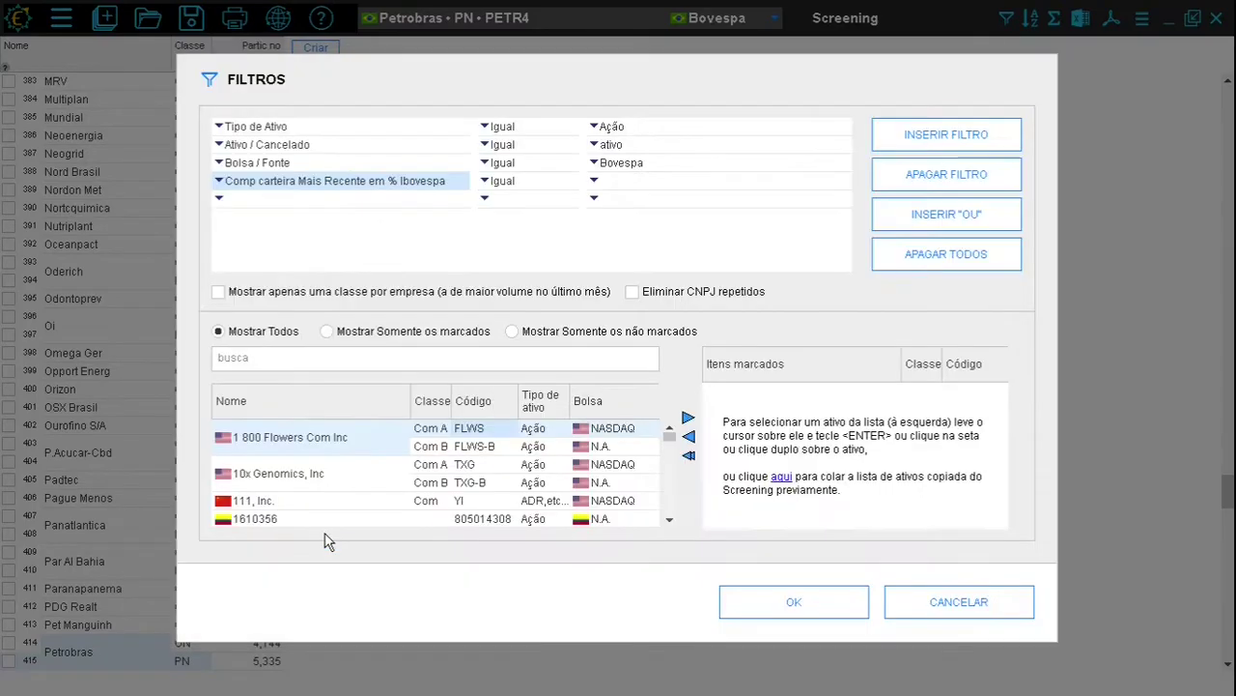
{"action": "left_click", "coordinate": [487, 183]}
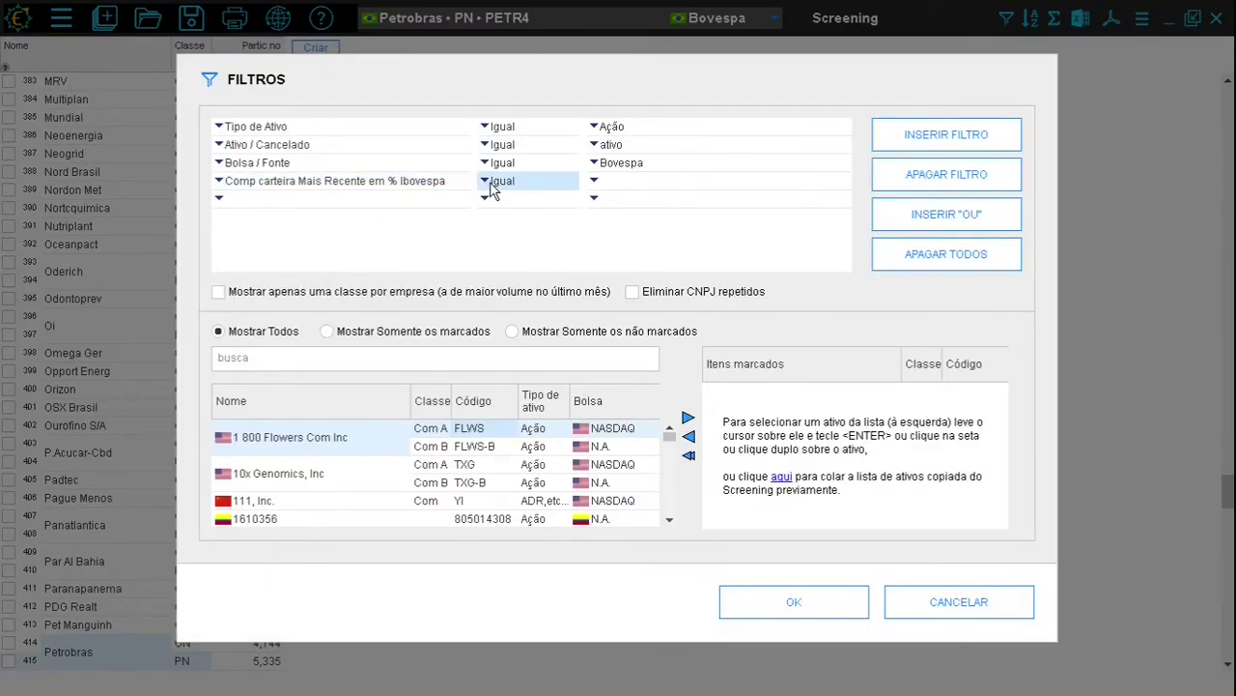
{"action": "left_click", "coordinate": [486, 184]}
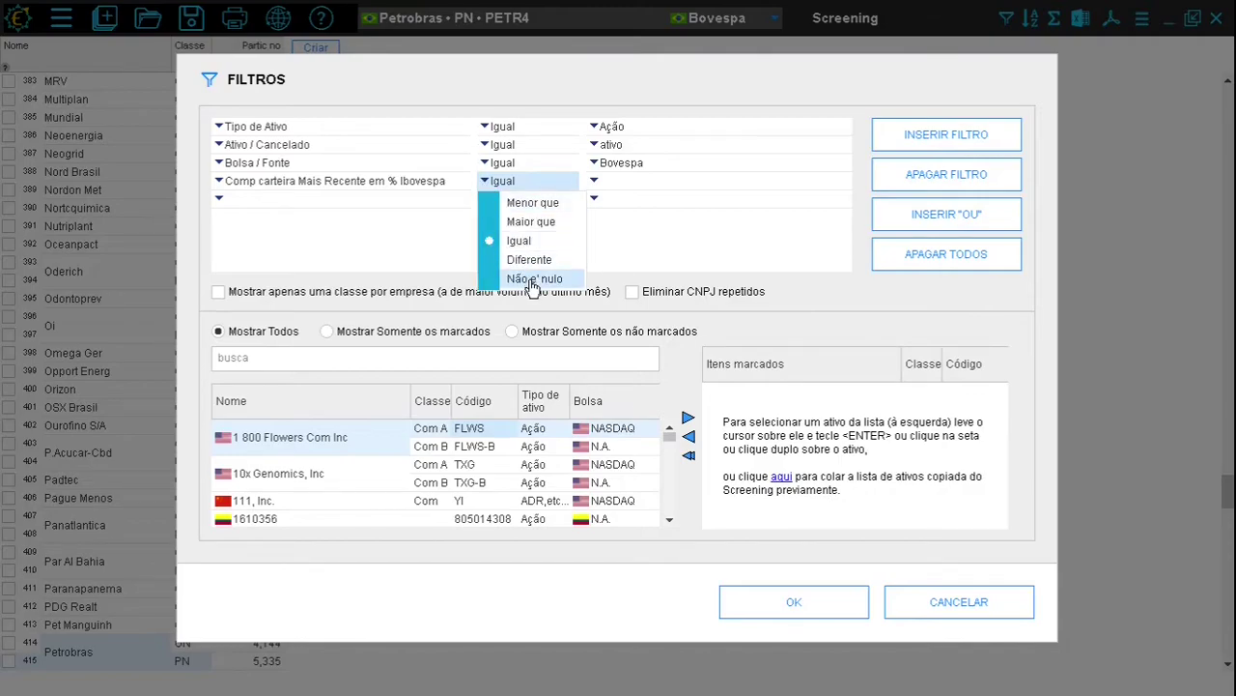
{"action": "left_click", "coordinate": [536, 278]}
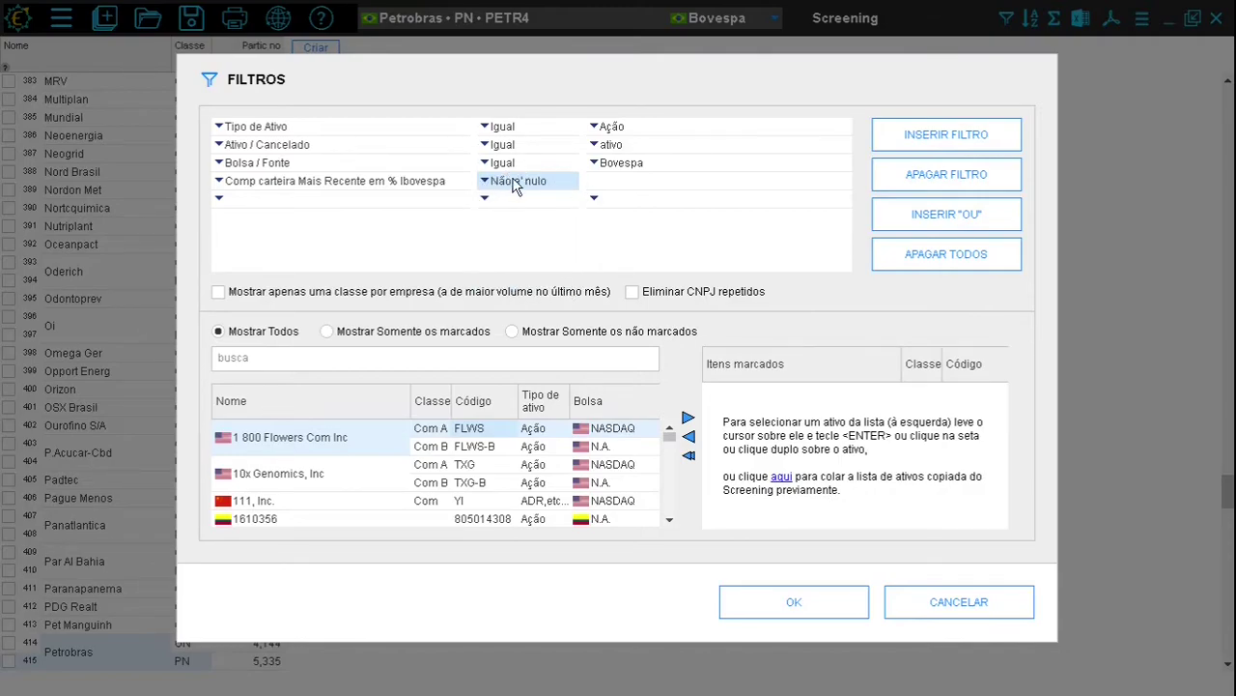
{"action": "left_click", "coordinate": [800, 604]}
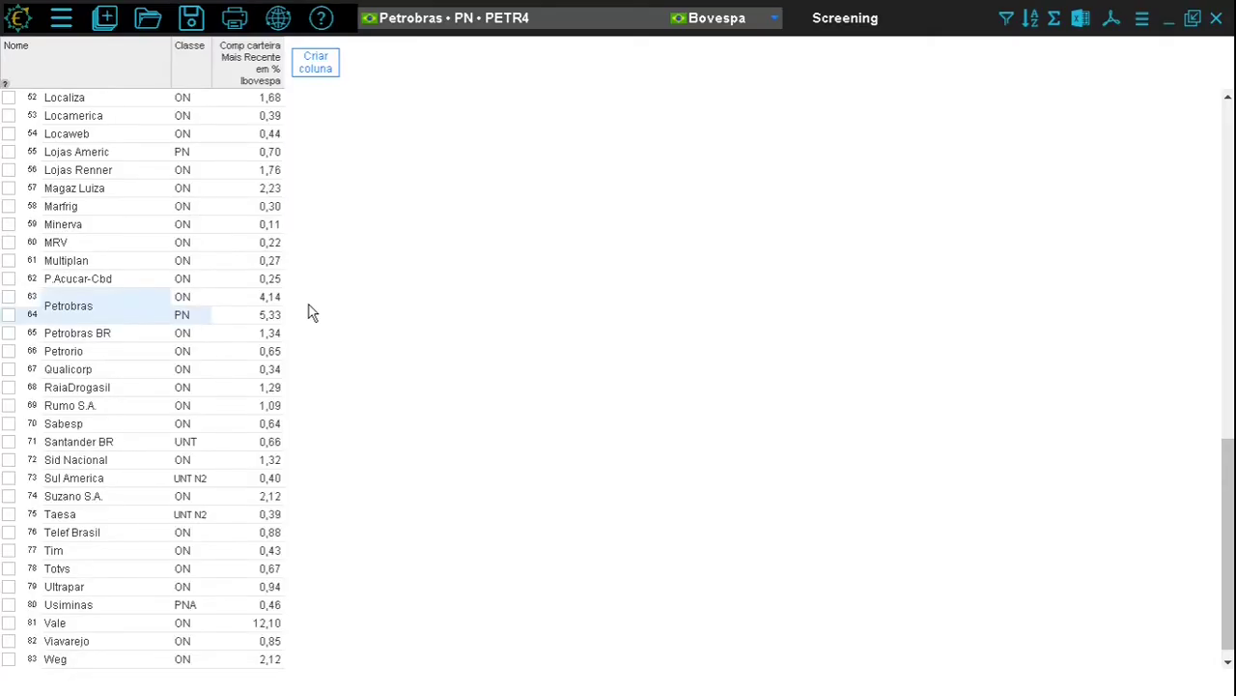
In the screening filters, find and mark Petrobras PN (PETR4) and Magaz Luiza ON (MGLU3) as selected assets
{"action": "left_click_drag", "start_coordinate": [1233, 510], "coordinate": [1233, 380]}
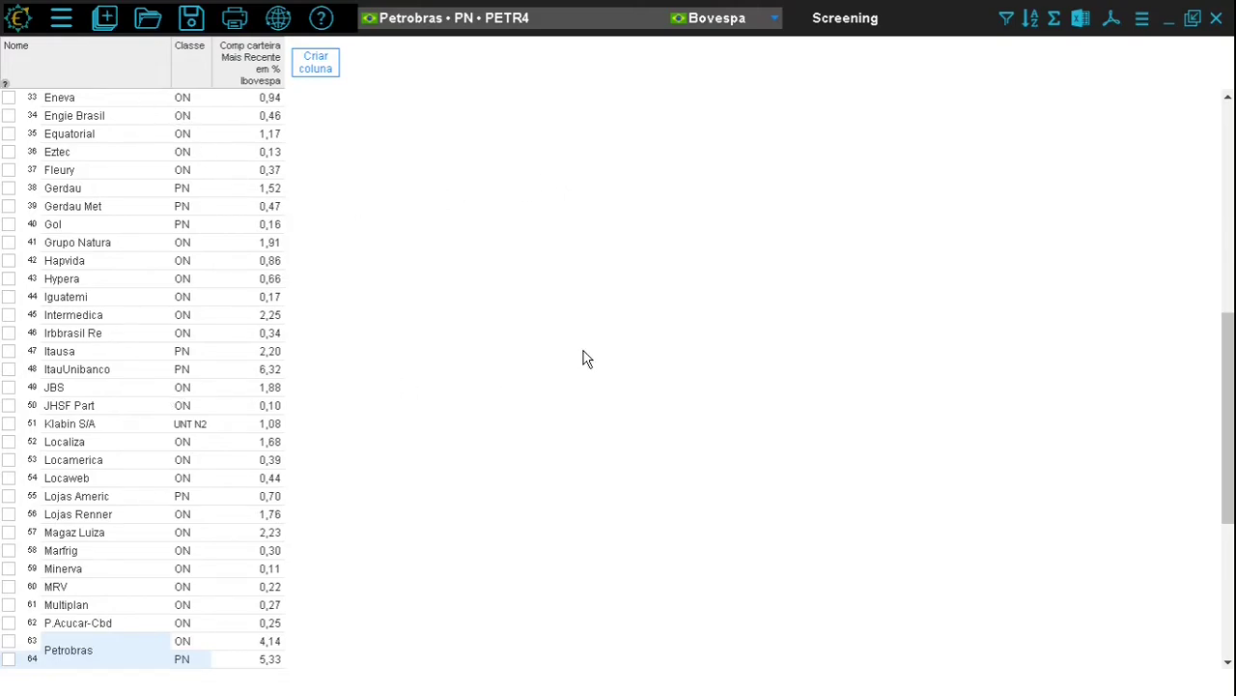
{"action": "left_click", "coordinate": [1006, 21]}
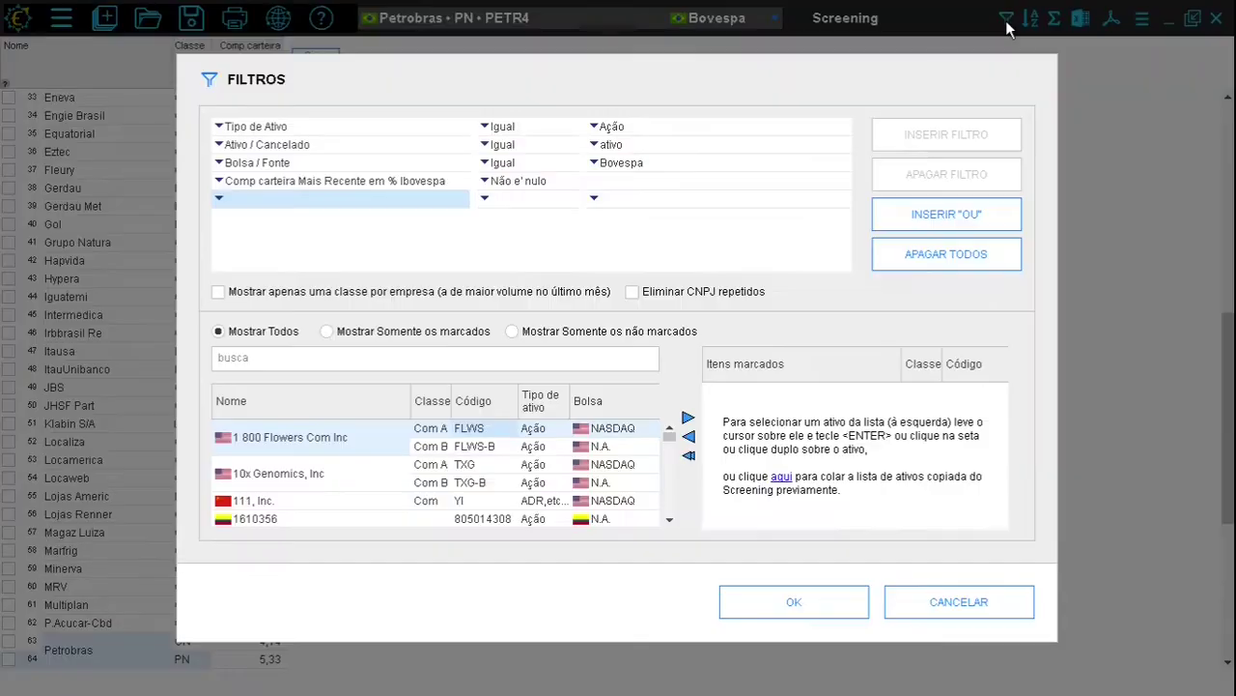
{"action": "left_click", "coordinate": [252, 359]}
{"action": "type", "text": "petr4"}
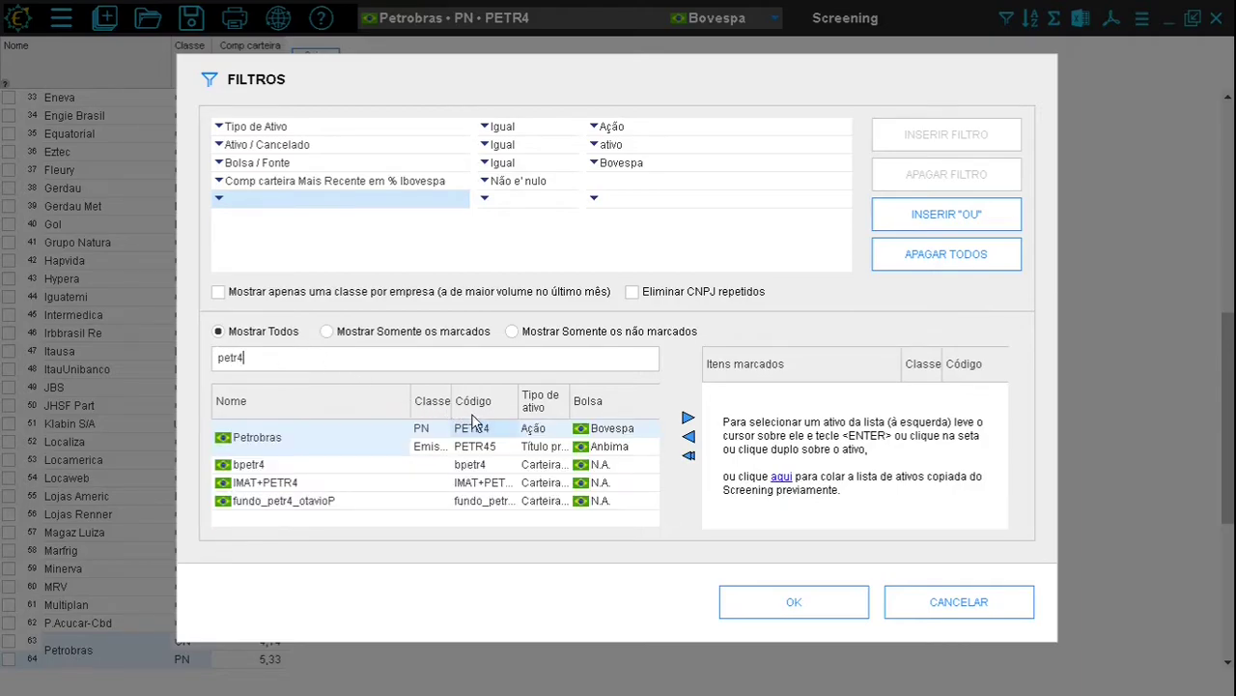
{"action": "left_click", "coordinate": [688, 423]}
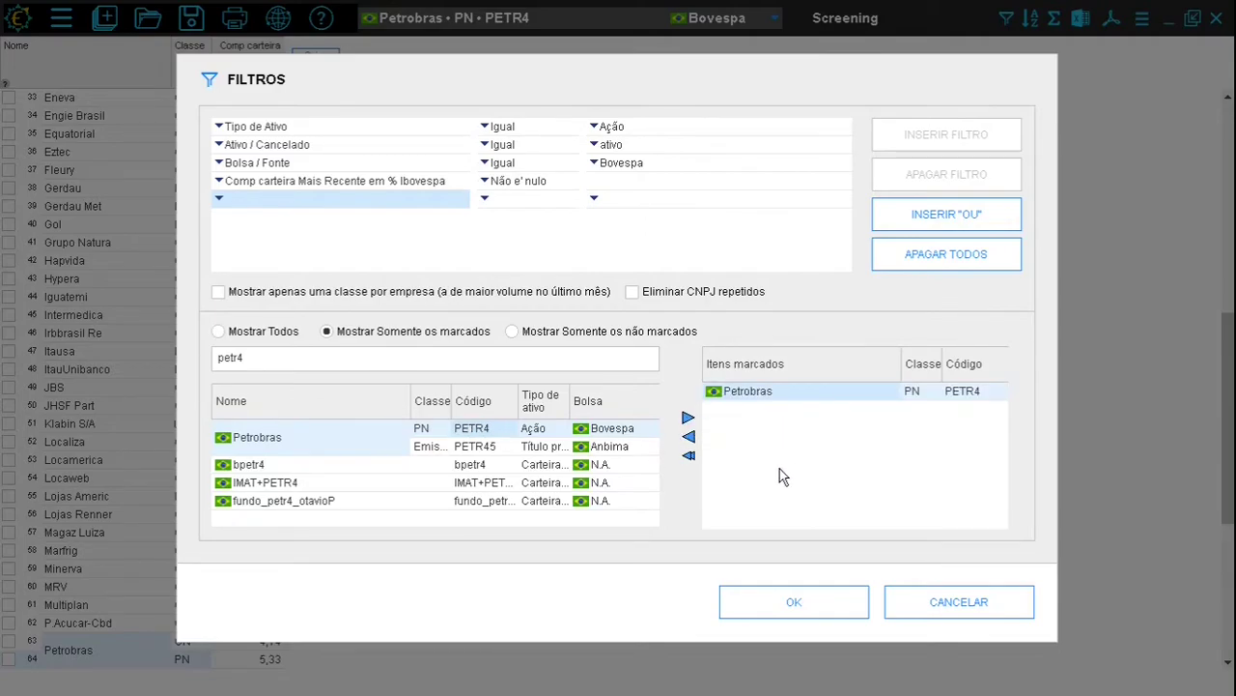
{"action": "double_click", "coordinate": [277, 358]}
{"action": "type", "text": "maga"}
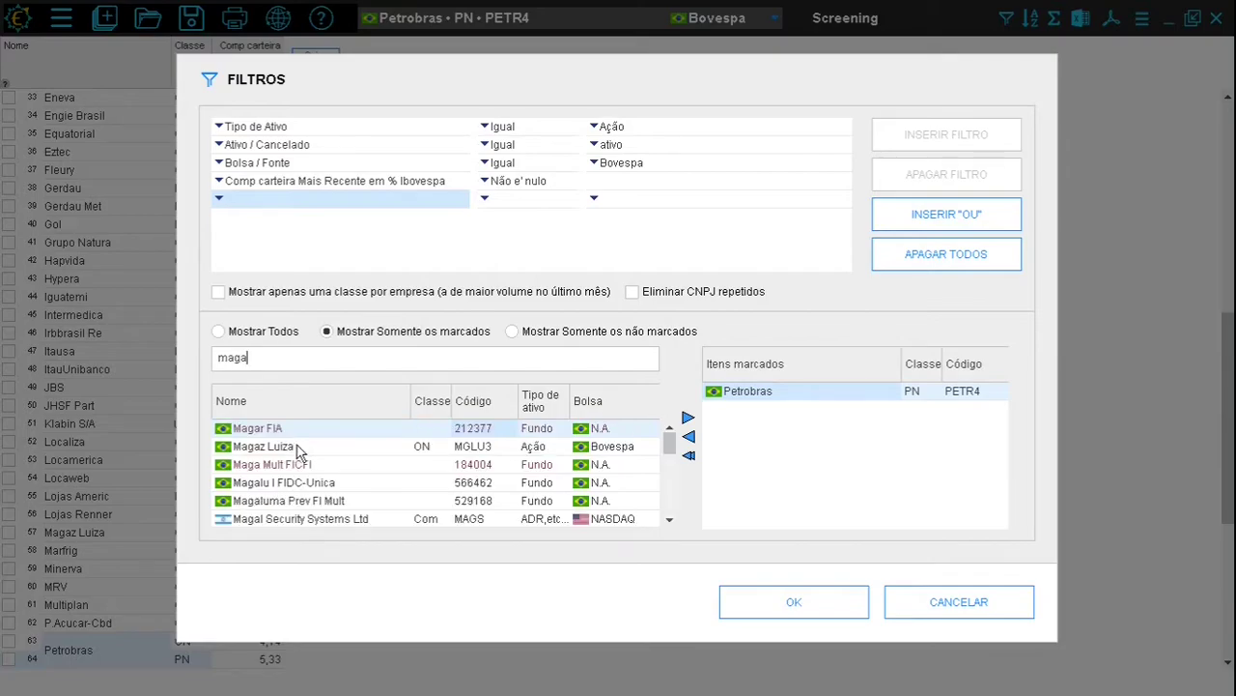
{"action": "double_click", "coordinate": [474, 449]}
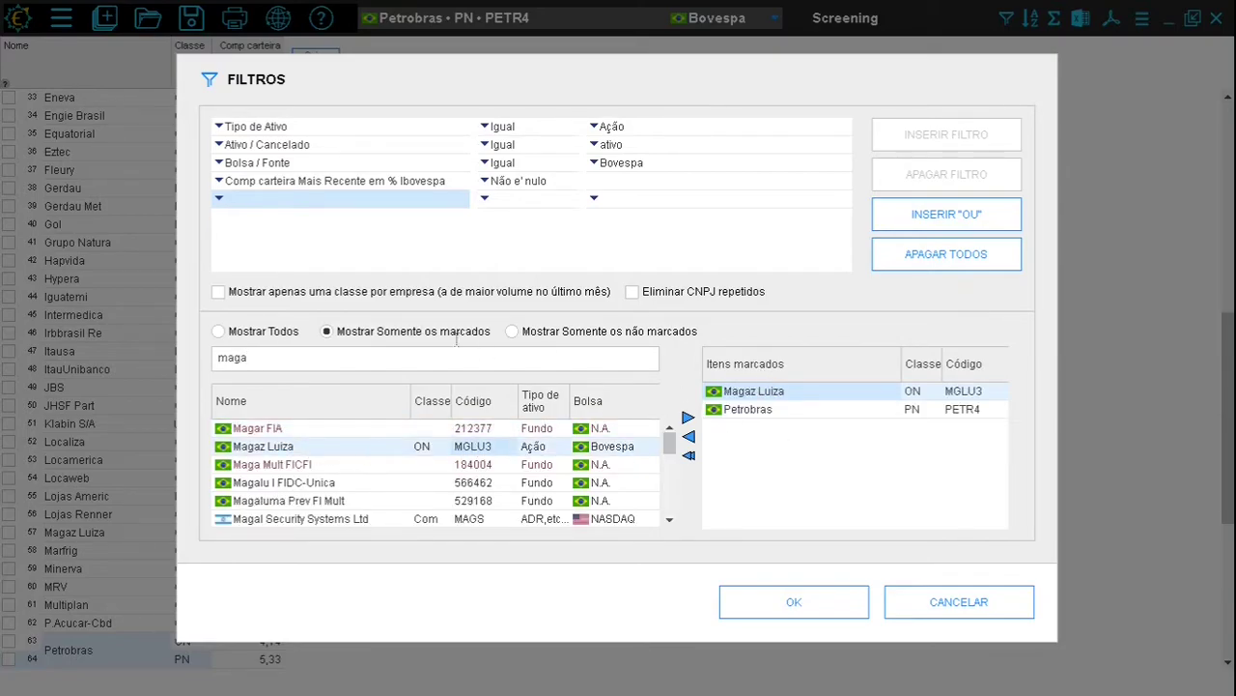
Add Cielo ON (CIEL3) and Vale ON (VALE3) to the marked assets
{"action": "double_click", "coordinate": [266, 357]}
{"action": "type", "text": "ciel"}
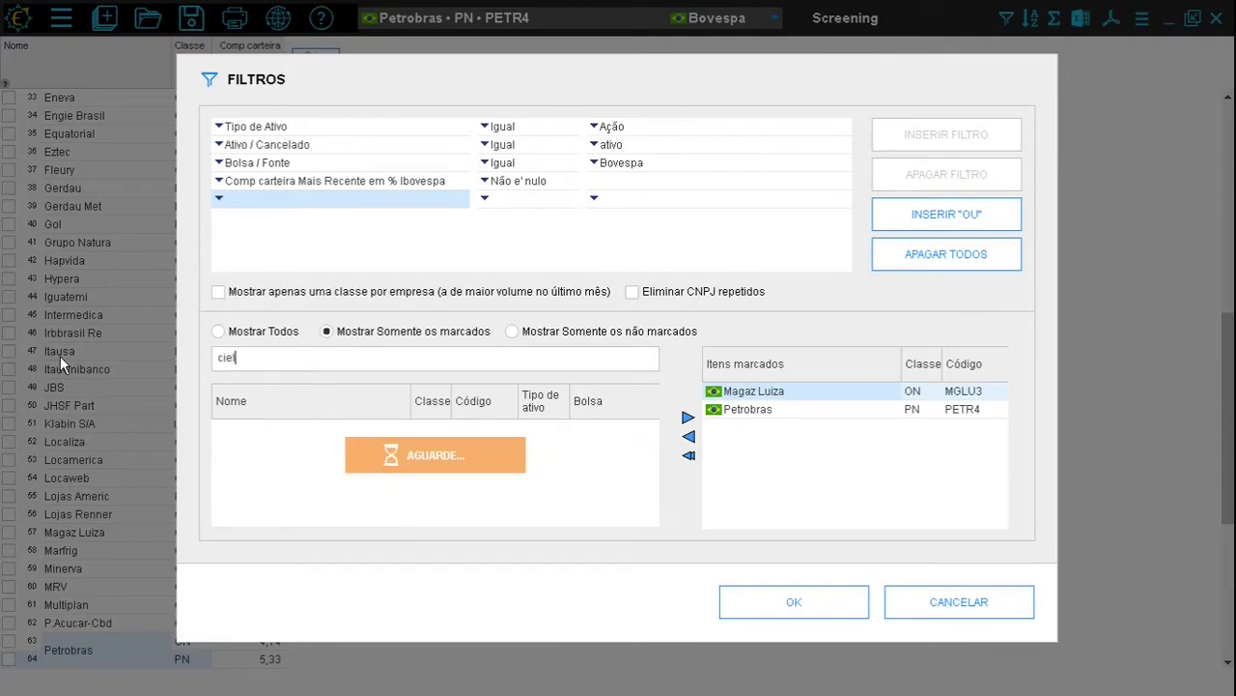
{"action": "type", "text": "o"}
{"action": "key", "text": "Return"}
{"action": "double_click", "coordinate": [290, 357]}
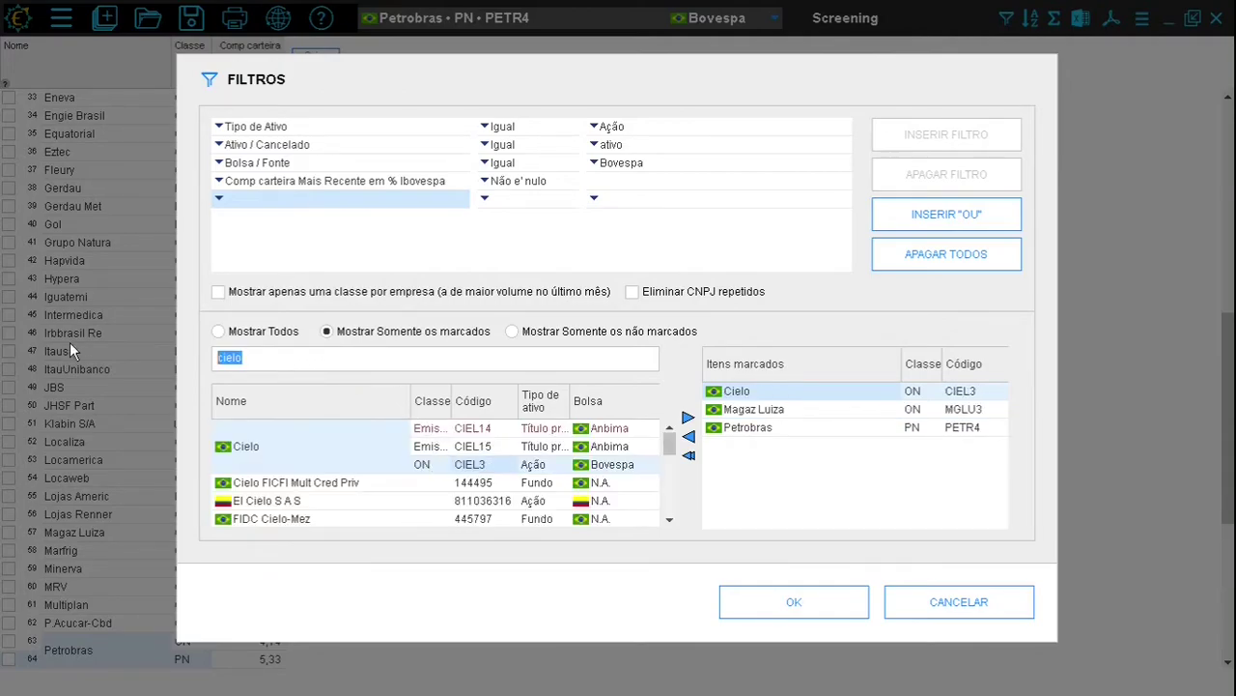
{"action": "type", "text": "vale3"}
{"action": "key", "text": "Return"}
Add the accumulated CDI index and the Ibovespa index (IBOV) to the marked assets
{"action": "double_click", "coordinate": [298, 356]}
{"action": "type", "text": "cdi"}
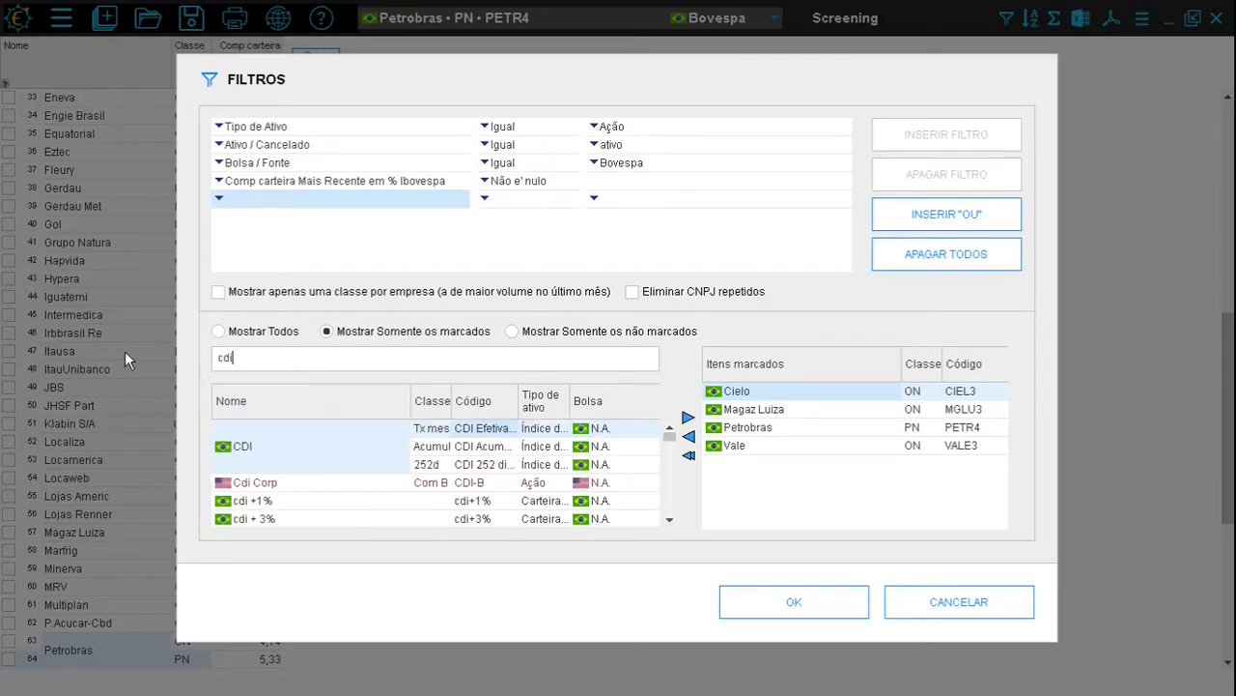
{"action": "double_click", "coordinate": [441, 441]}
{"action": "double_click", "coordinate": [303, 357]}
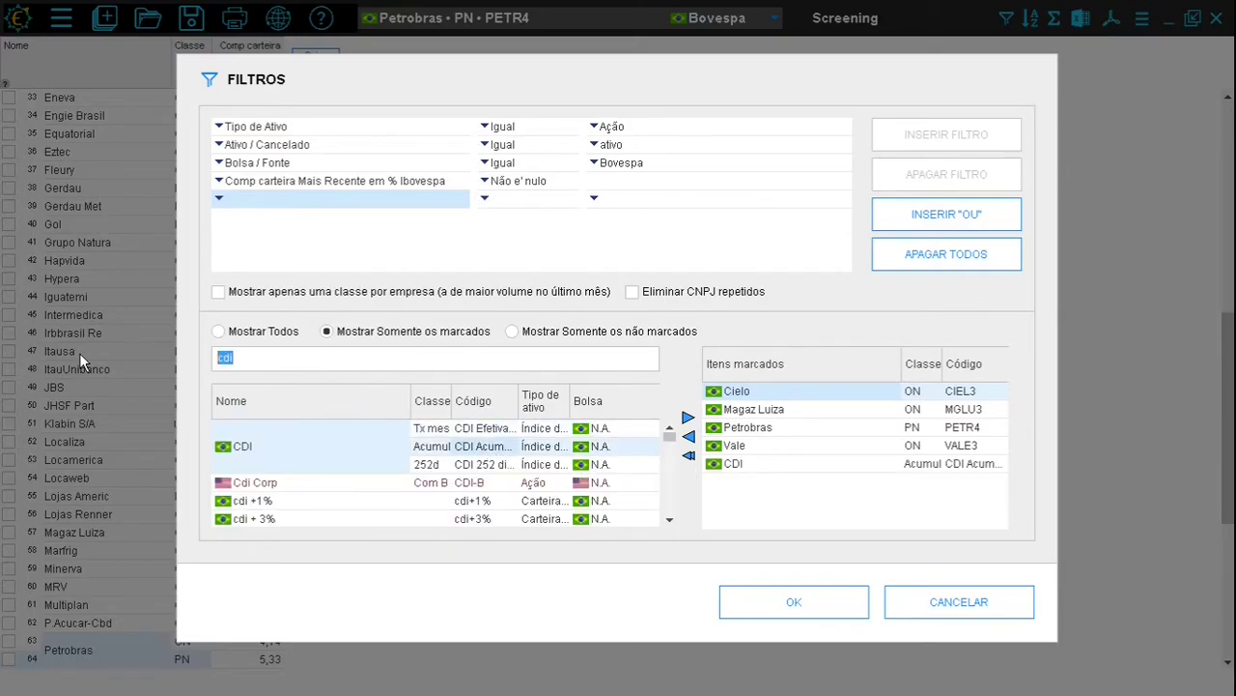
{"action": "type", "text": "ibovespa"}
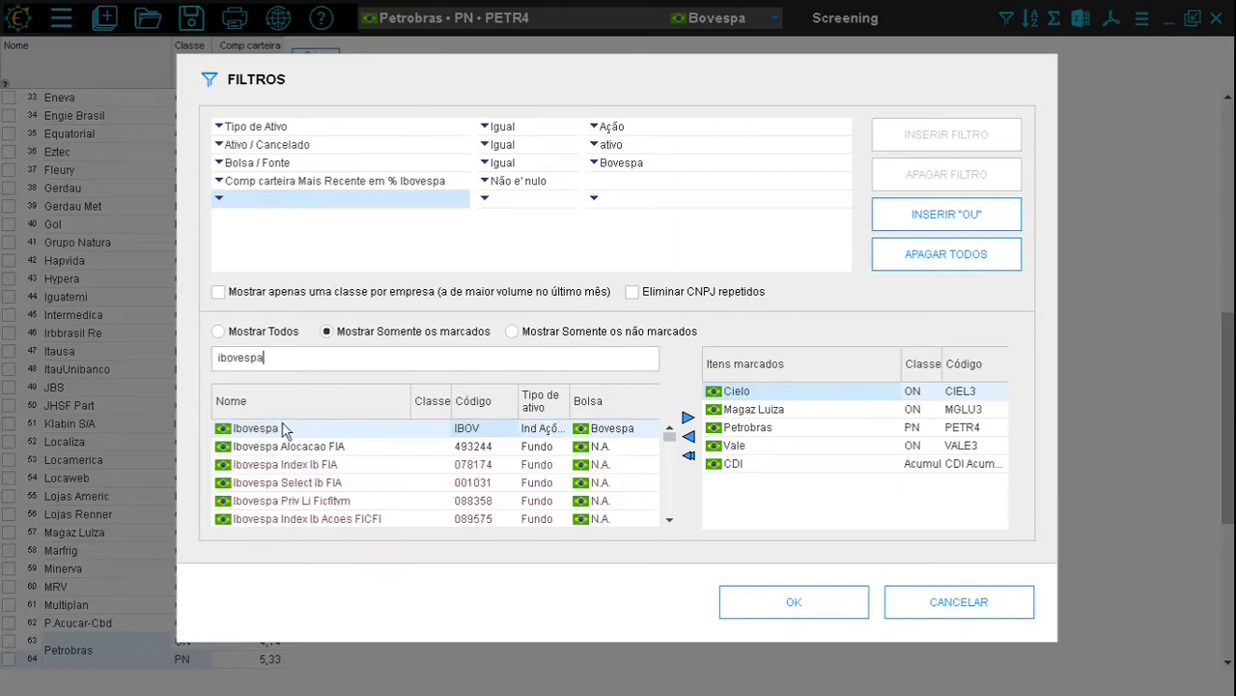
{"action": "double_click", "coordinate": [323, 430]}
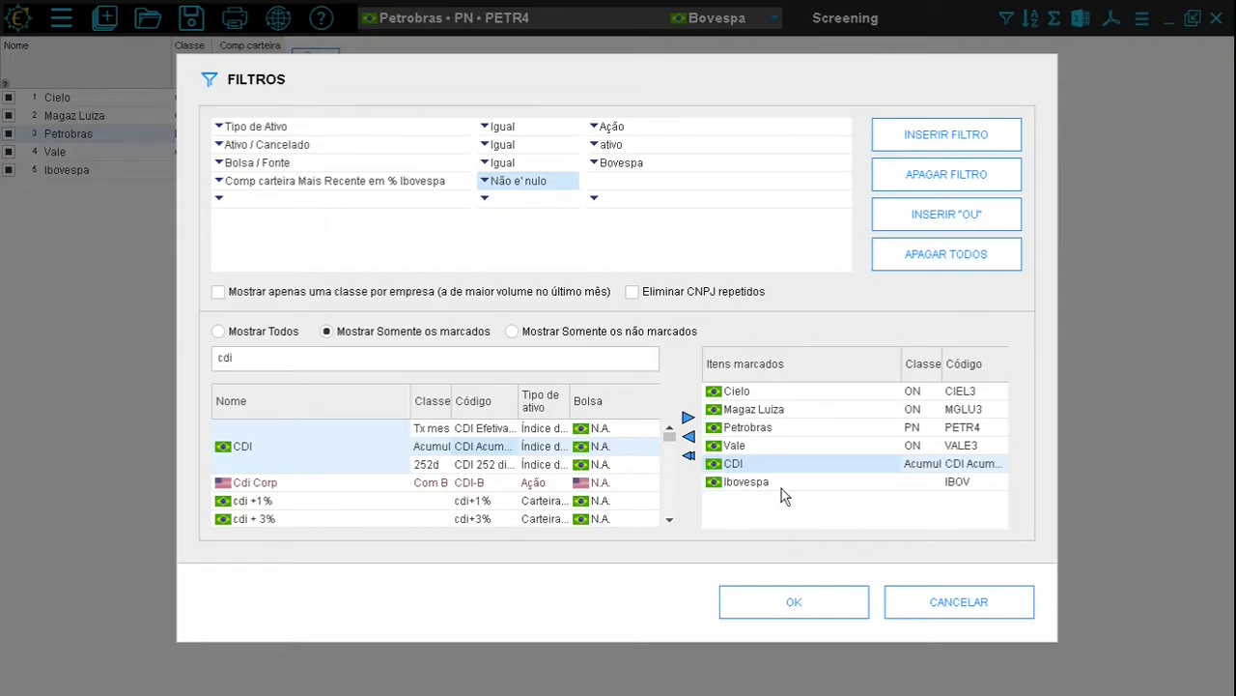
Extend the Tipo de Ativo filter to also accept Ind Ações and Índice de renda fixa
{"action": "double_click", "coordinate": [601, 133]}
{"action": "left_click", "coordinate": [434, 357]}
{"action": "left_click", "coordinate": [434, 390]}
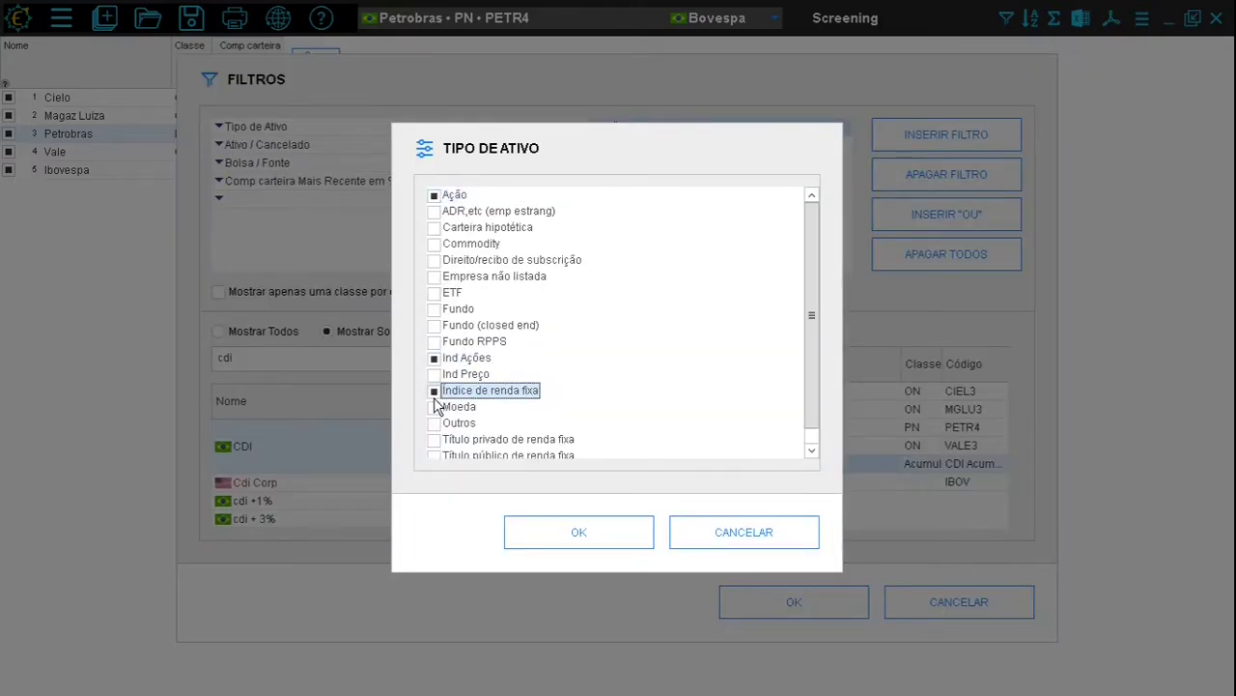
{"action": "left_click", "coordinate": [578, 535]}
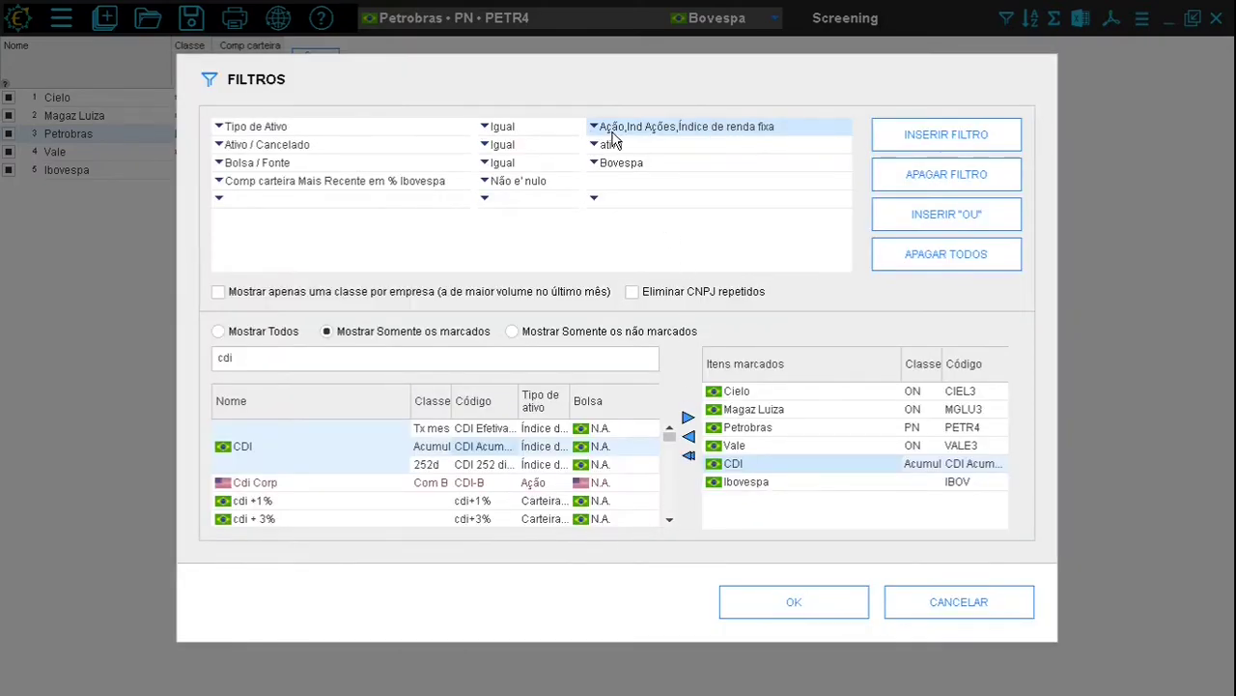
Delete the Bolsa / Fonte and Ibovespa composition filters and apply the remaining ones to the screening
{"action": "left_click", "coordinate": [337, 133]}
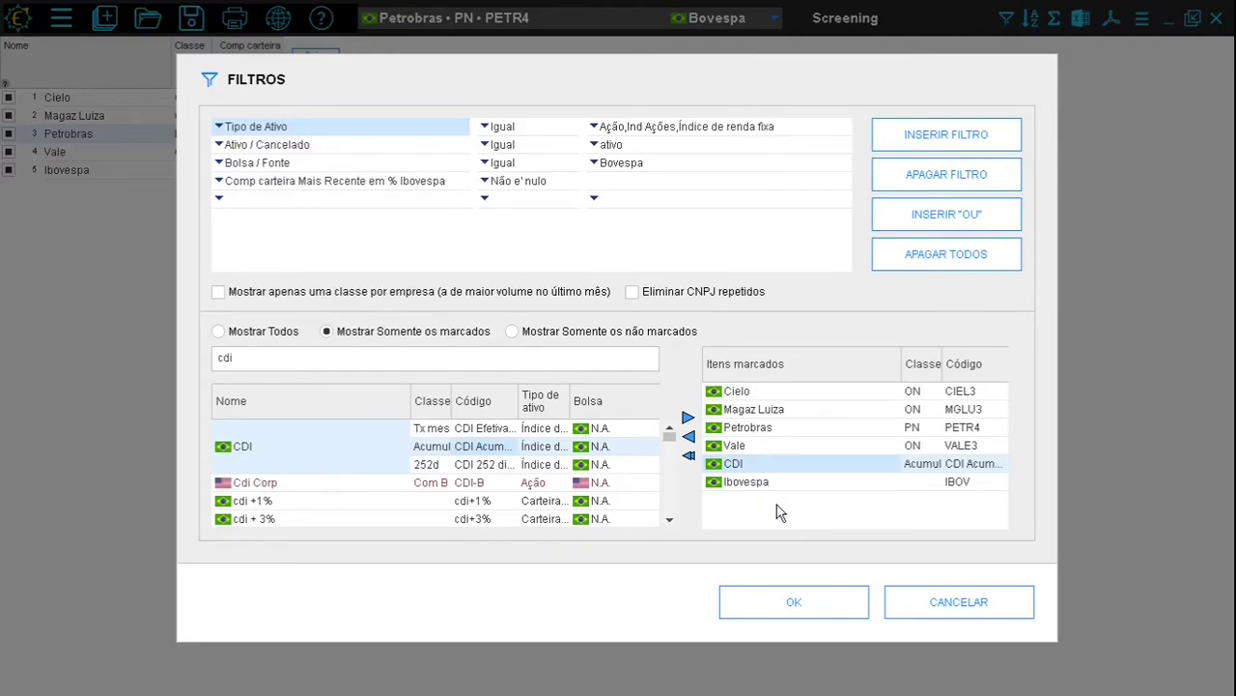
{"action": "left_click", "coordinate": [338, 163]}
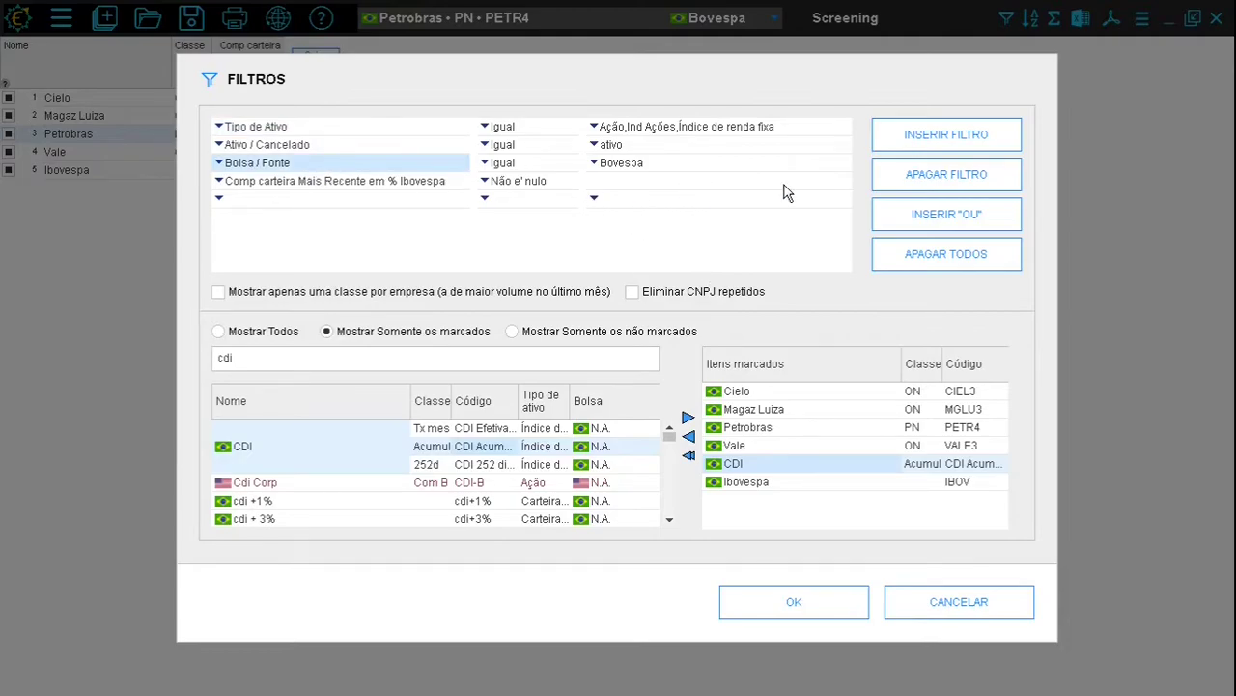
{"action": "left_click", "coordinate": [903, 169]}
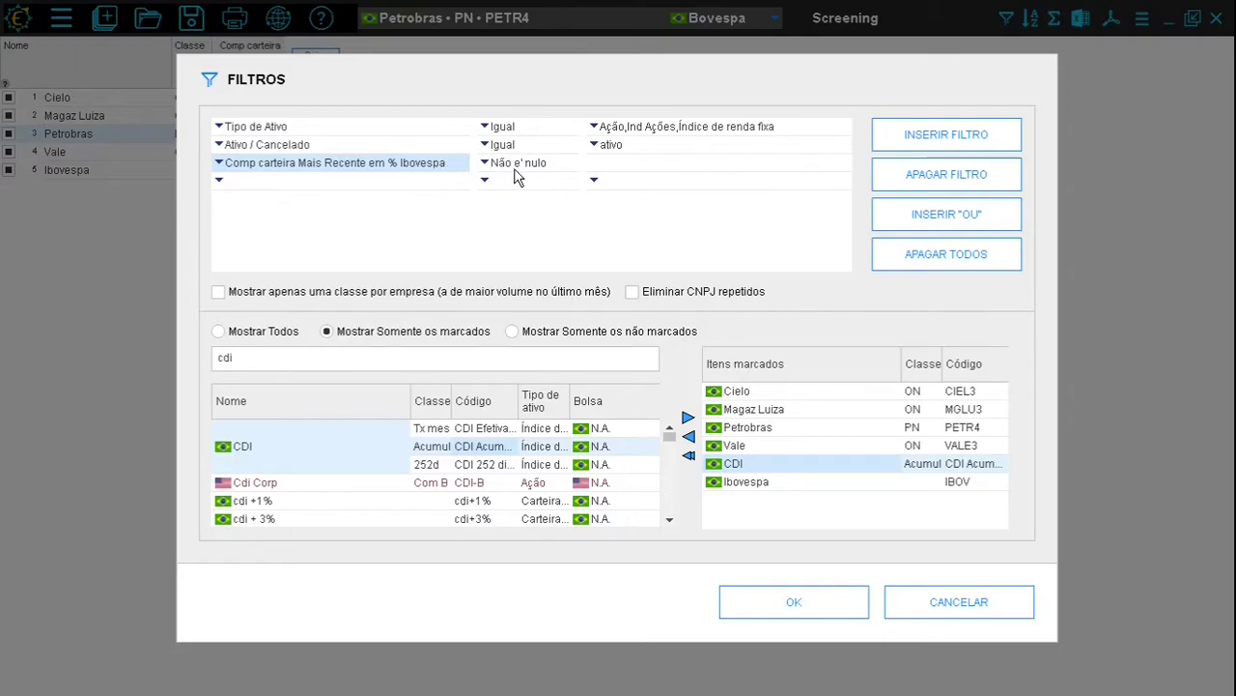
{"action": "left_click", "coordinate": [926, 175]}
{"action": "left_click", "coordinate": [795, 600]}
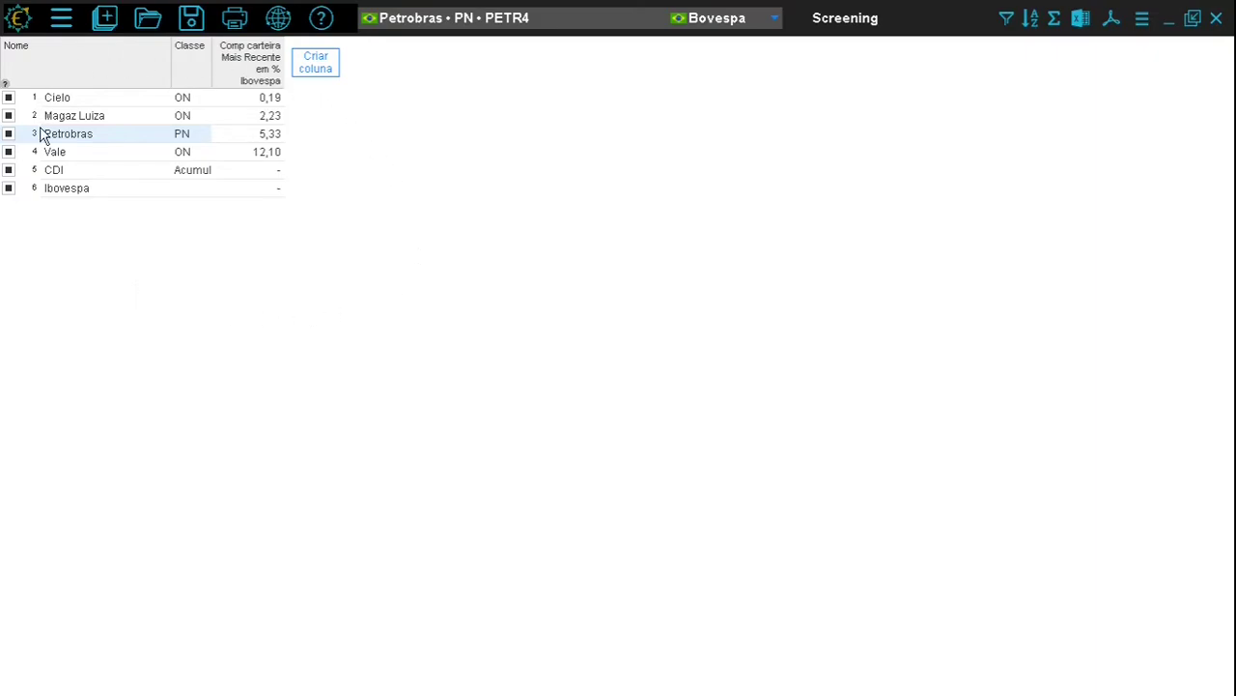
Close the current Screening and create a new one from the unfiltered asset list
{"action": "left_click", "coordinate": [1007, 19]}
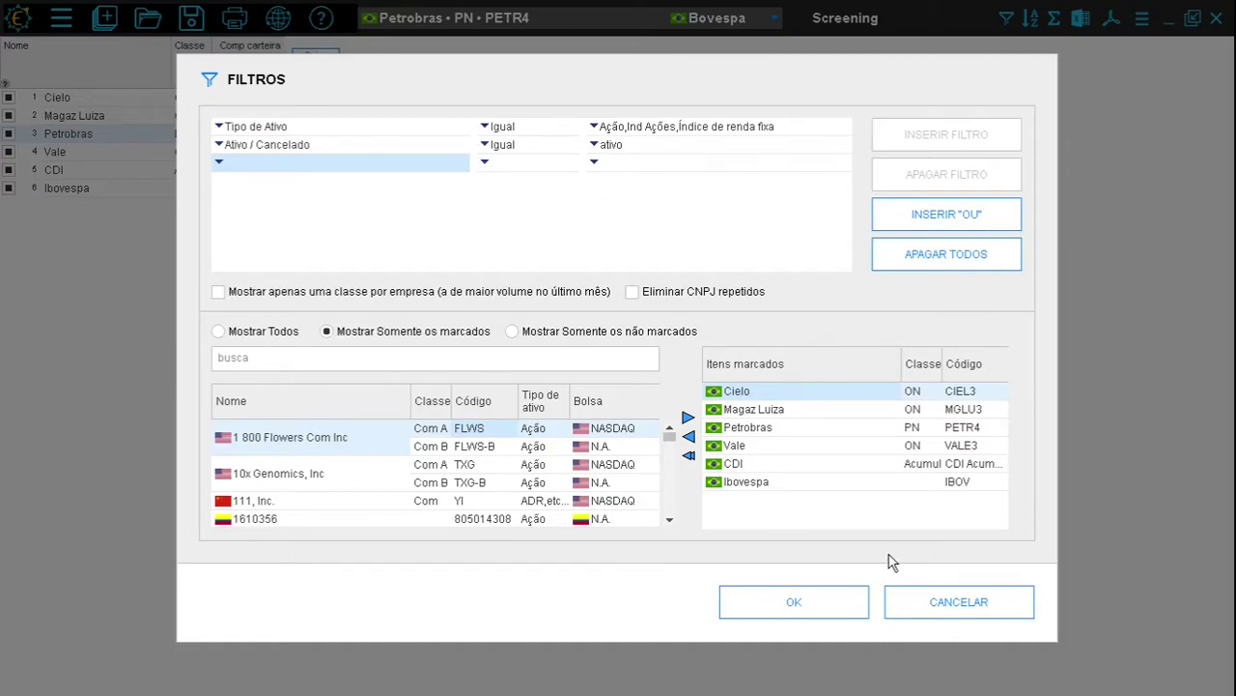
{"action": "left_click", "coordinate": [908, 601]}
{"action": "left_click", "coordinate": [1217, 19]}
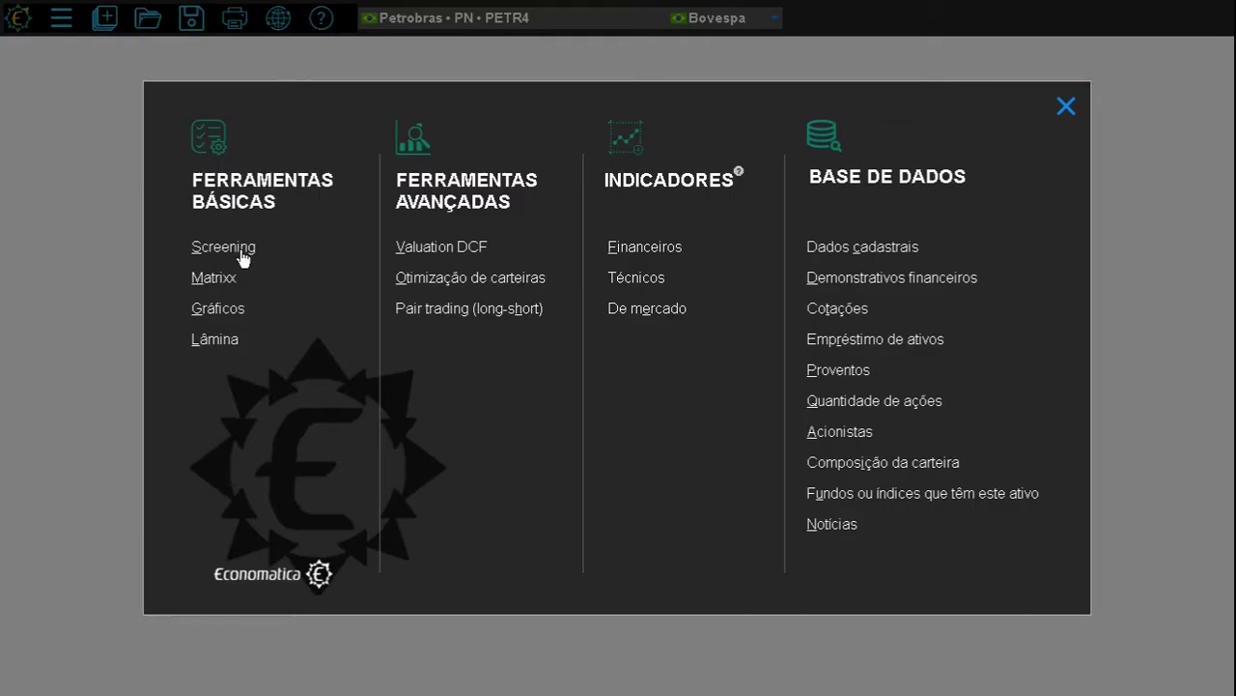
{"action": "left_click", "coordinate": [240, 255]}
{"action": "left_click", "coordinate": [923, 213]}
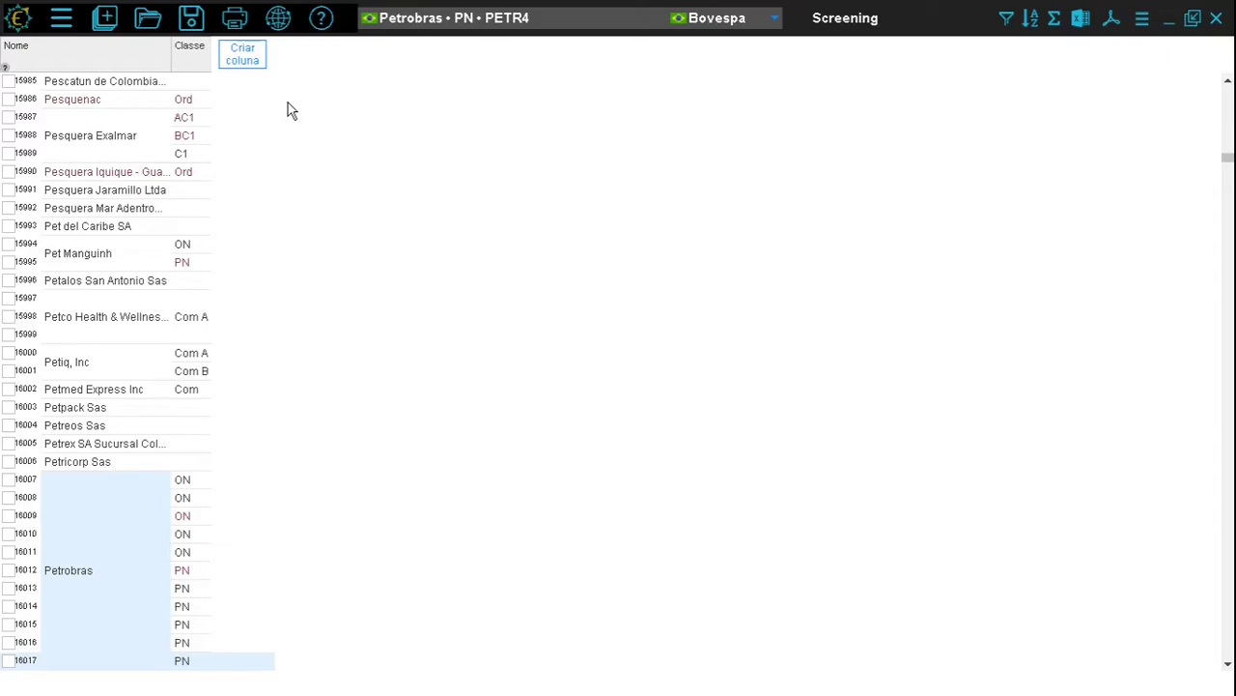
Add the Código column from the registration data of Brazilian stocks to the new Screening
{"action": "left_click", "coordinate": [246, 55]}
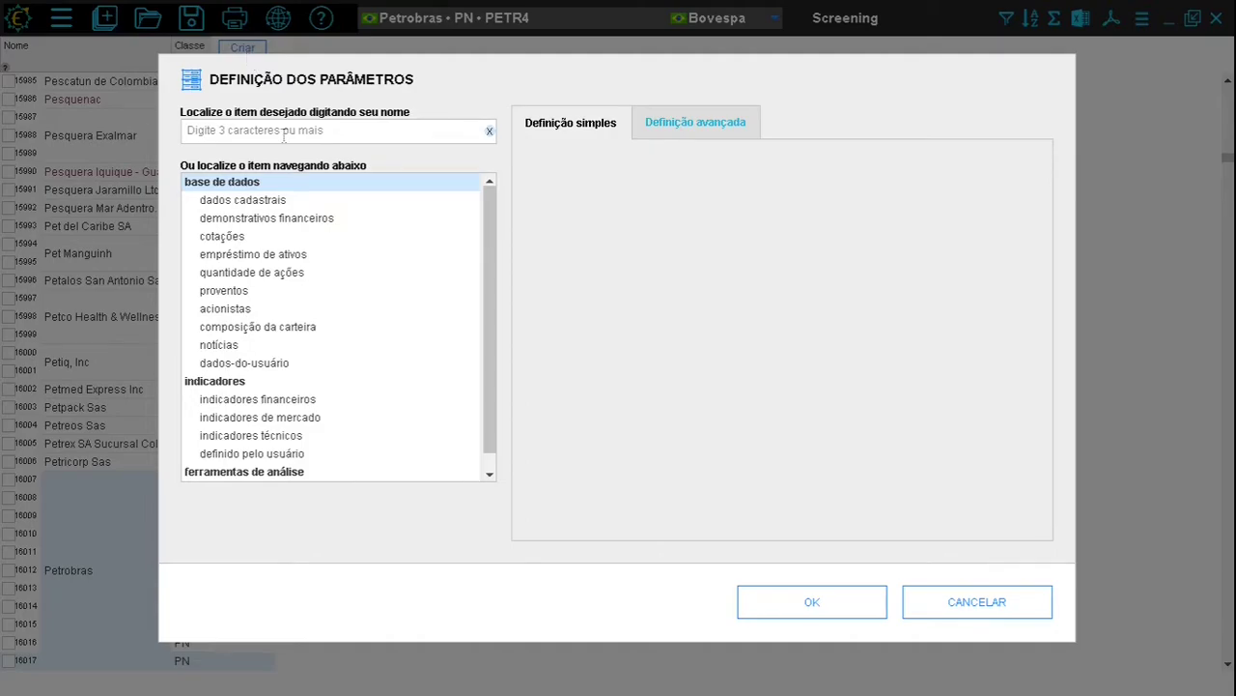
{"action": "left_click", "coordinate": [274, 201]}
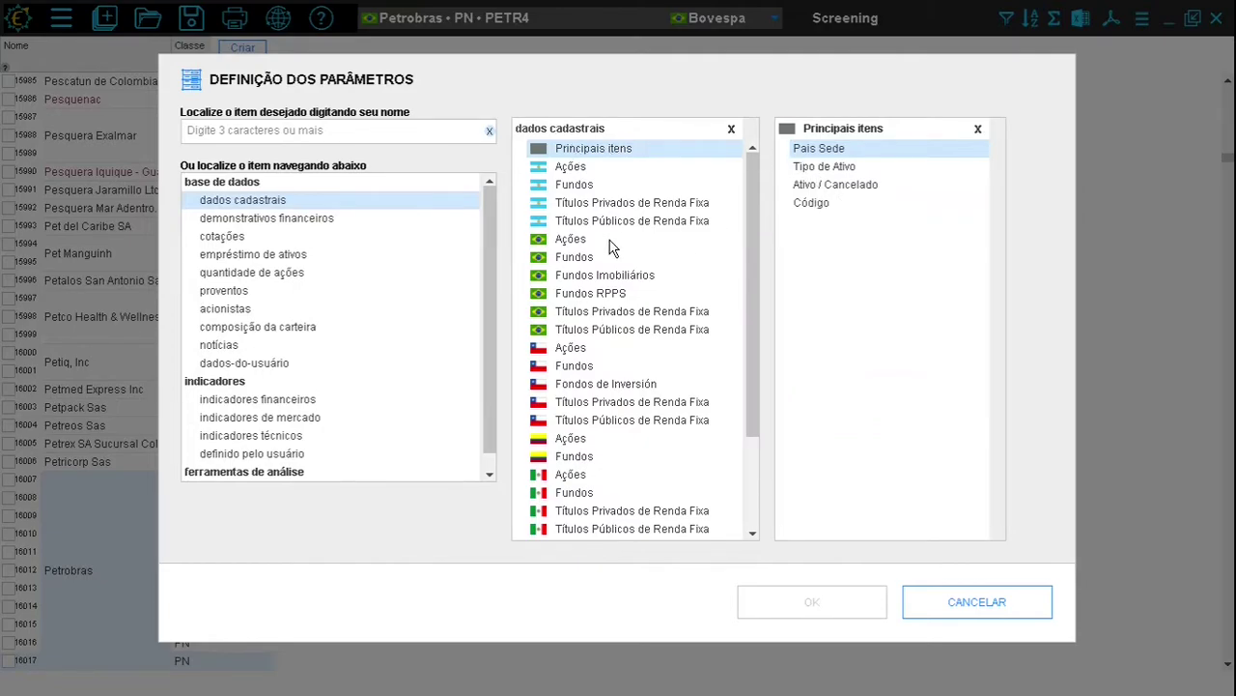
{"action": "left_click", "coordinate": [568, 241]}
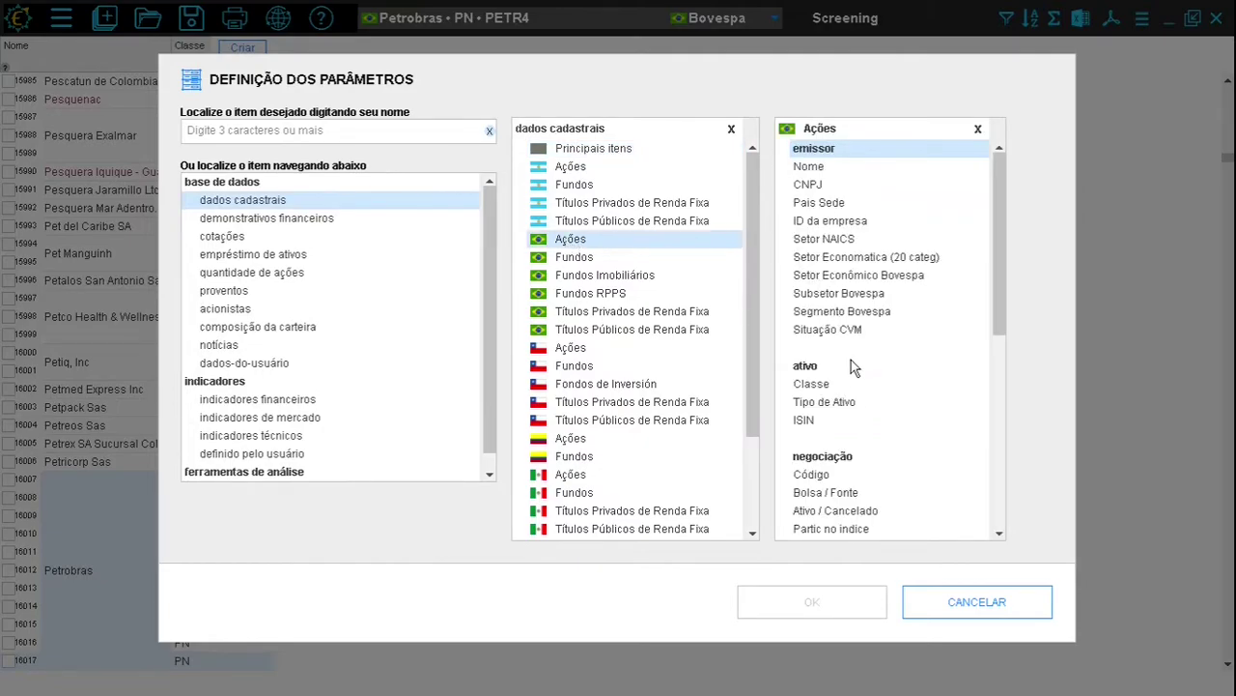
{"action": "double_click", "coordinate": [813, 476]}
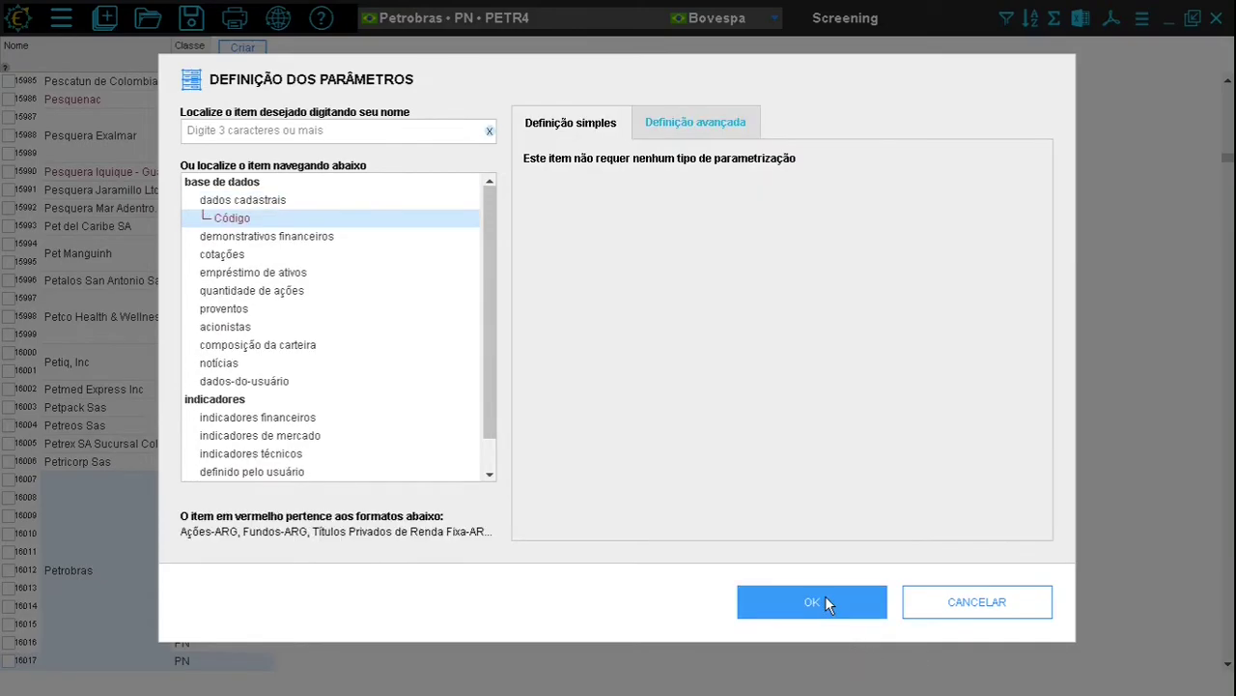
{"action": "left_click", "coordinate": [825, 596]}
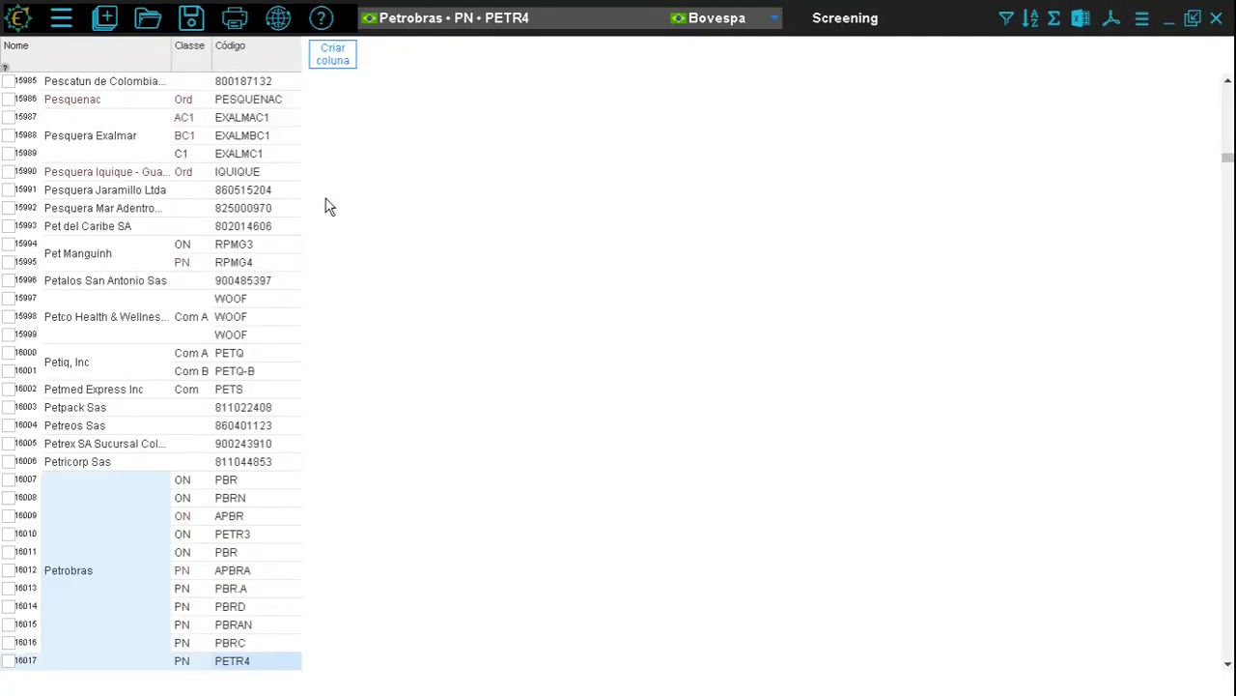
Filter the screening to assets whose Código is Igual to the copied list of stock codes, pasted in as a Lista
{"action": "left_click", "coordinate": [1006, 18]}
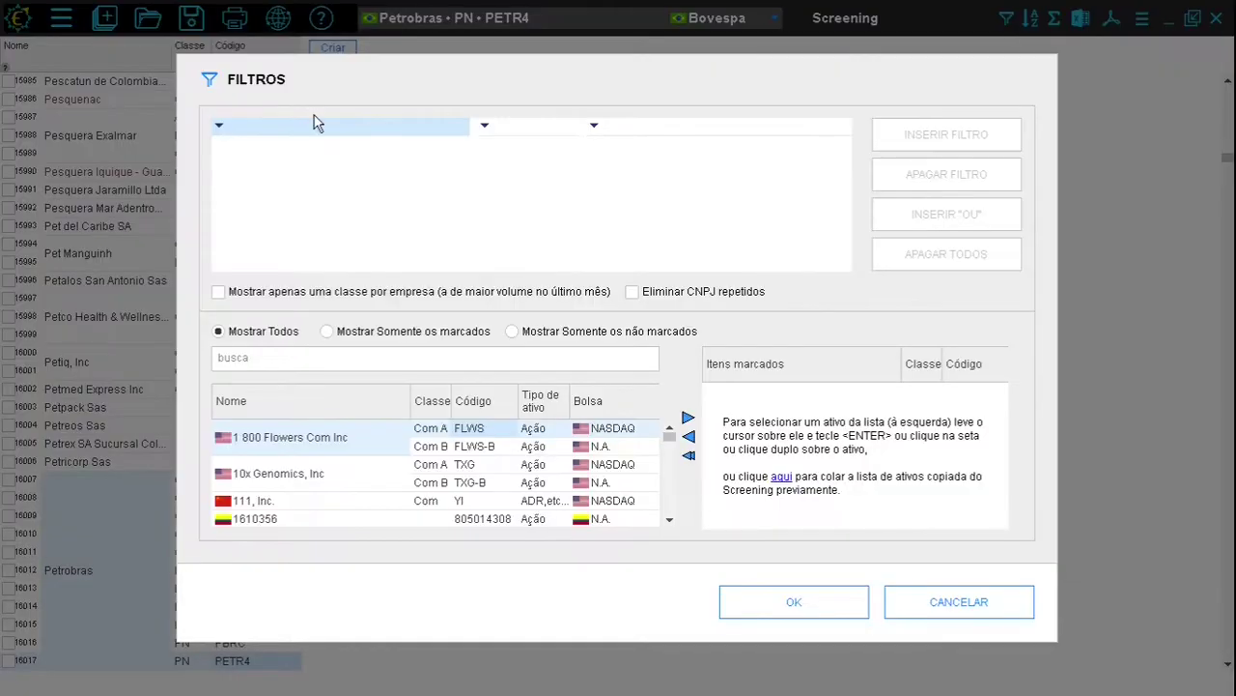
{"action": "left_click", "coordinate": [221, 127]}
{"action": "left_click", "coordinate": [246, 182]}
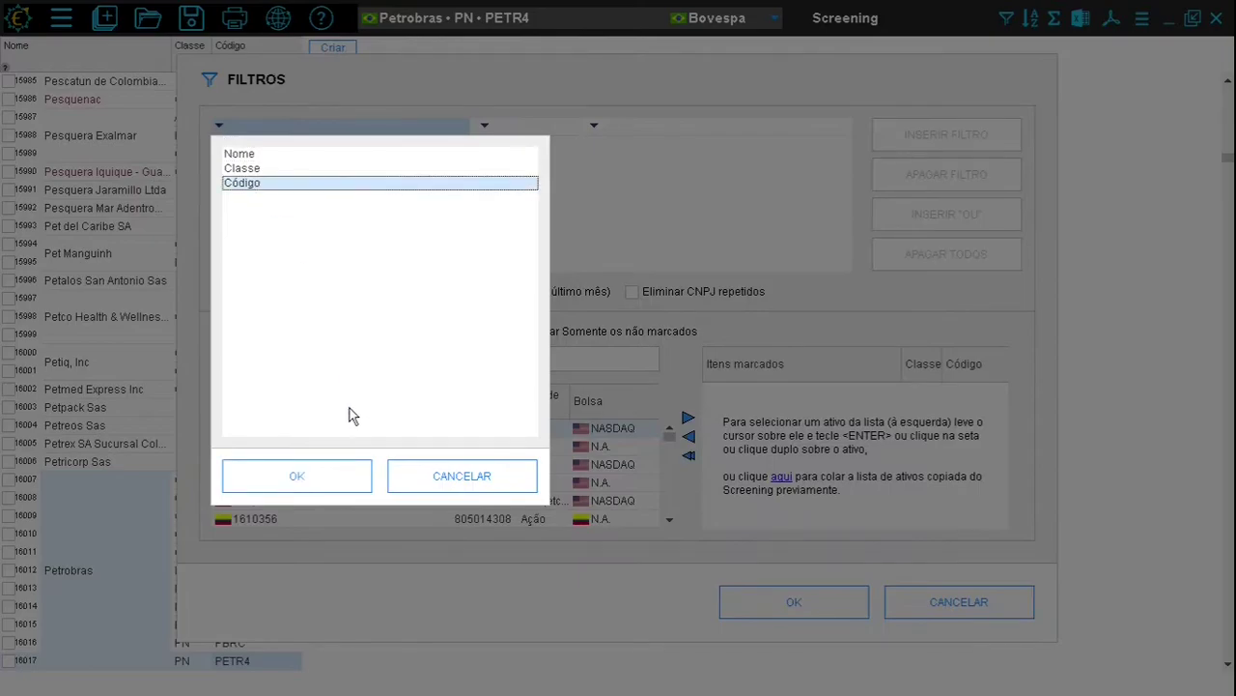
{"action": "left_click", "coordinate": [337, 486]}
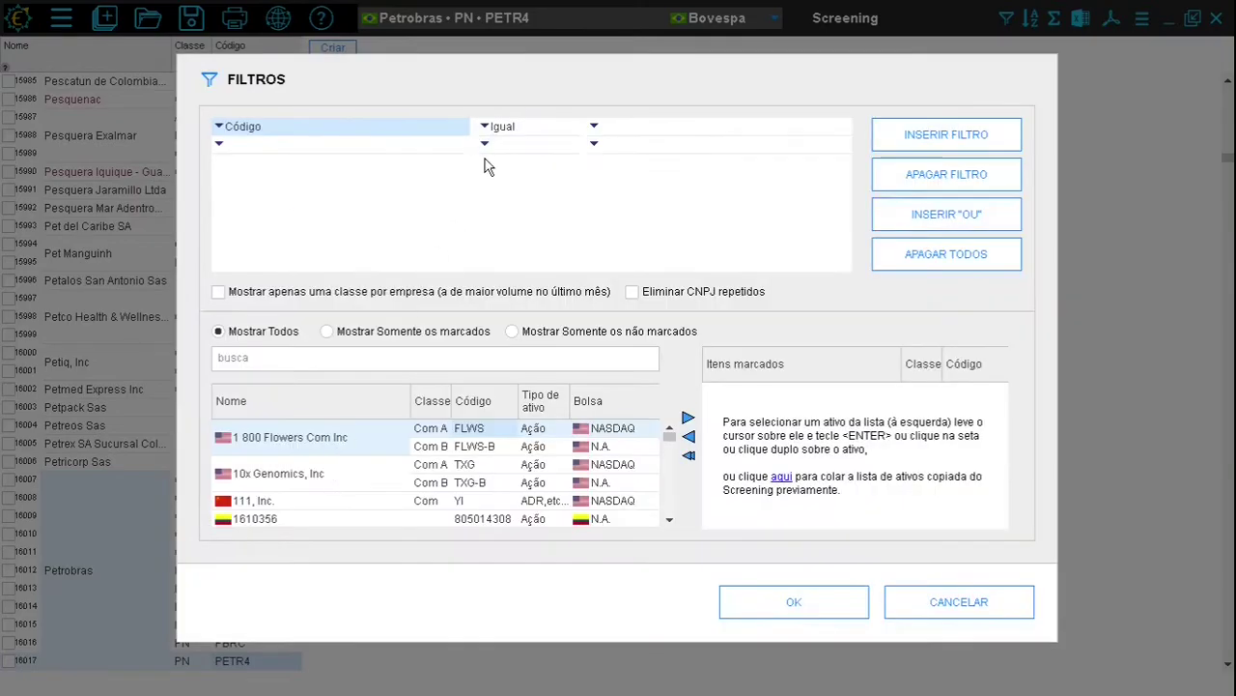
{"action": "left_click", "coordinate": [594, 128]}
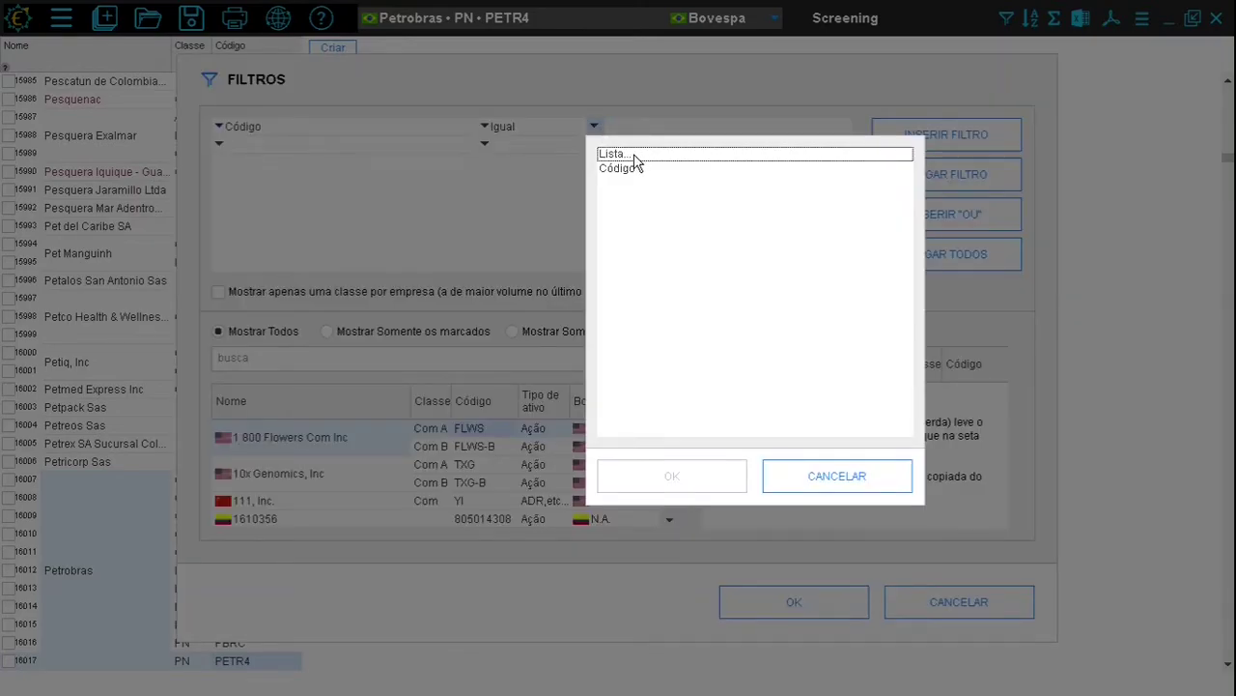
{"action": "double_click", "coordinate": [633, 156]}
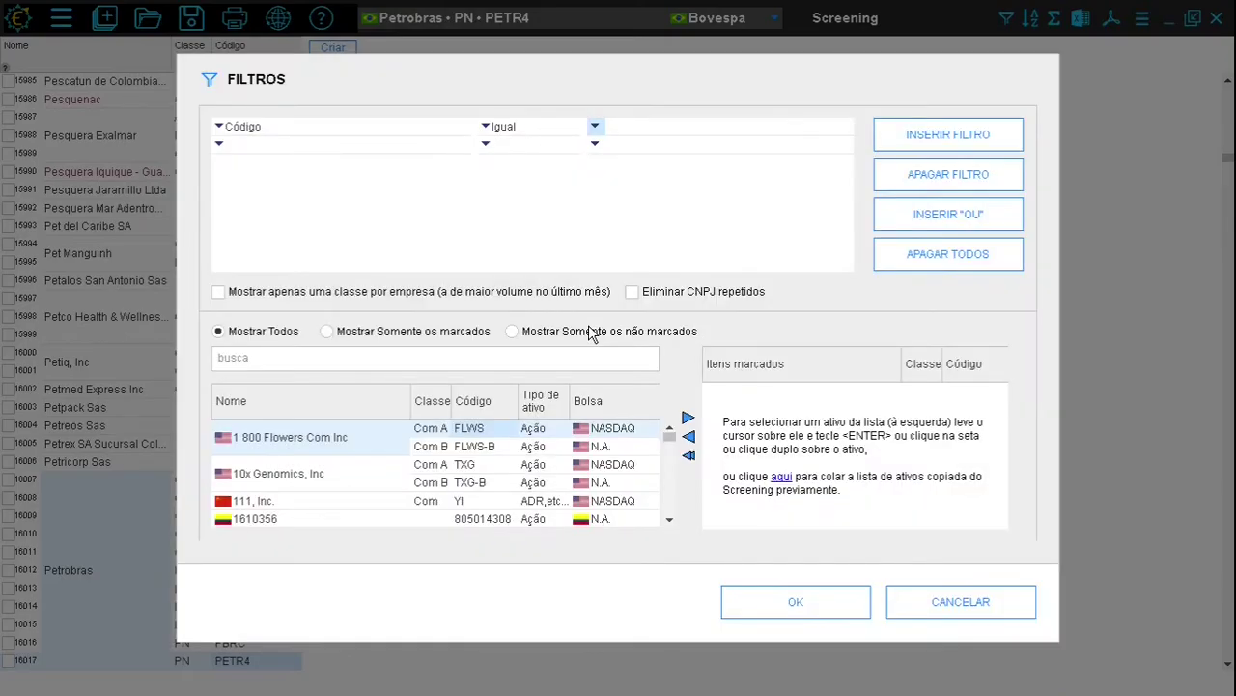
{"action": "left_click", "coordinate": [595, 128]}
{"action": "double_click", "coordinate": [621, 157]}
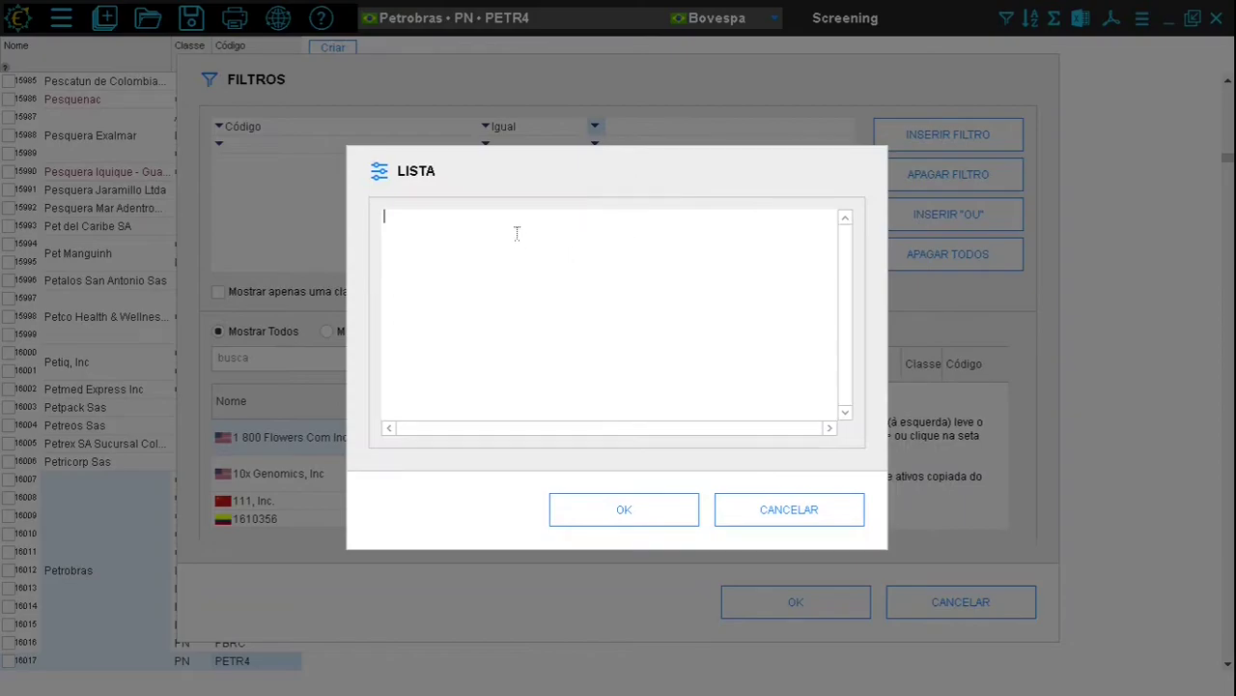
{"action": "key", "text": "ctrl+v"}
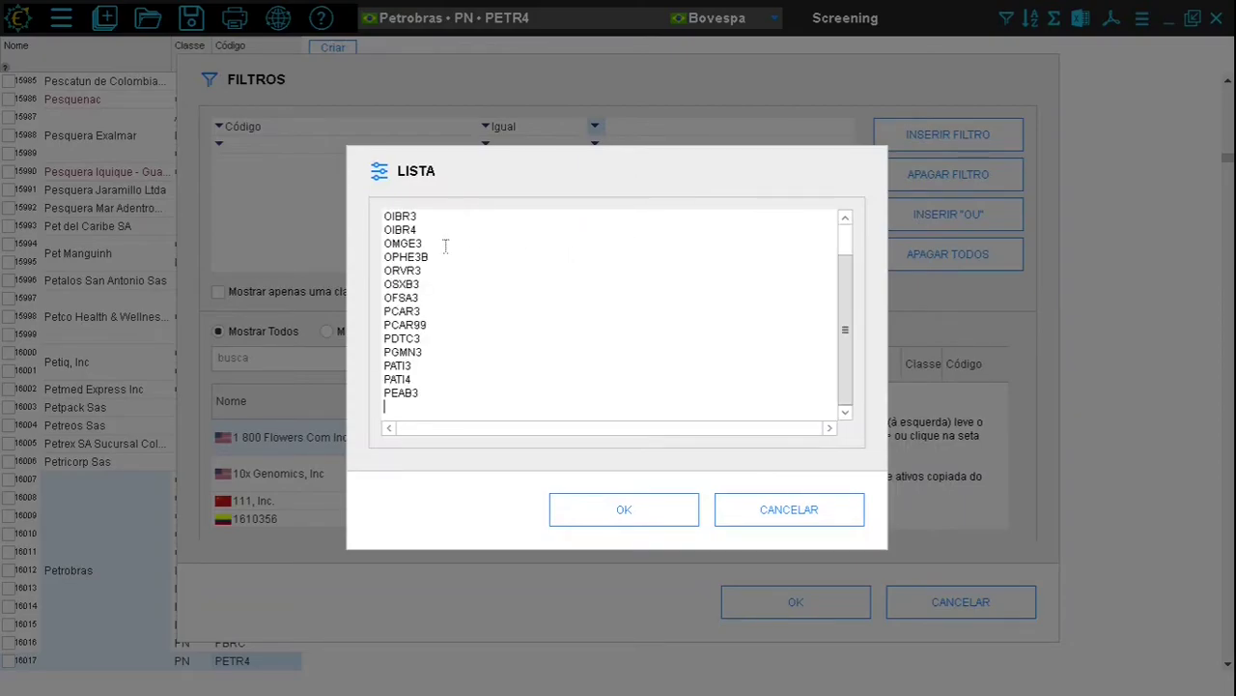
{"action": "left_click", "coordinate": [601, 502]}
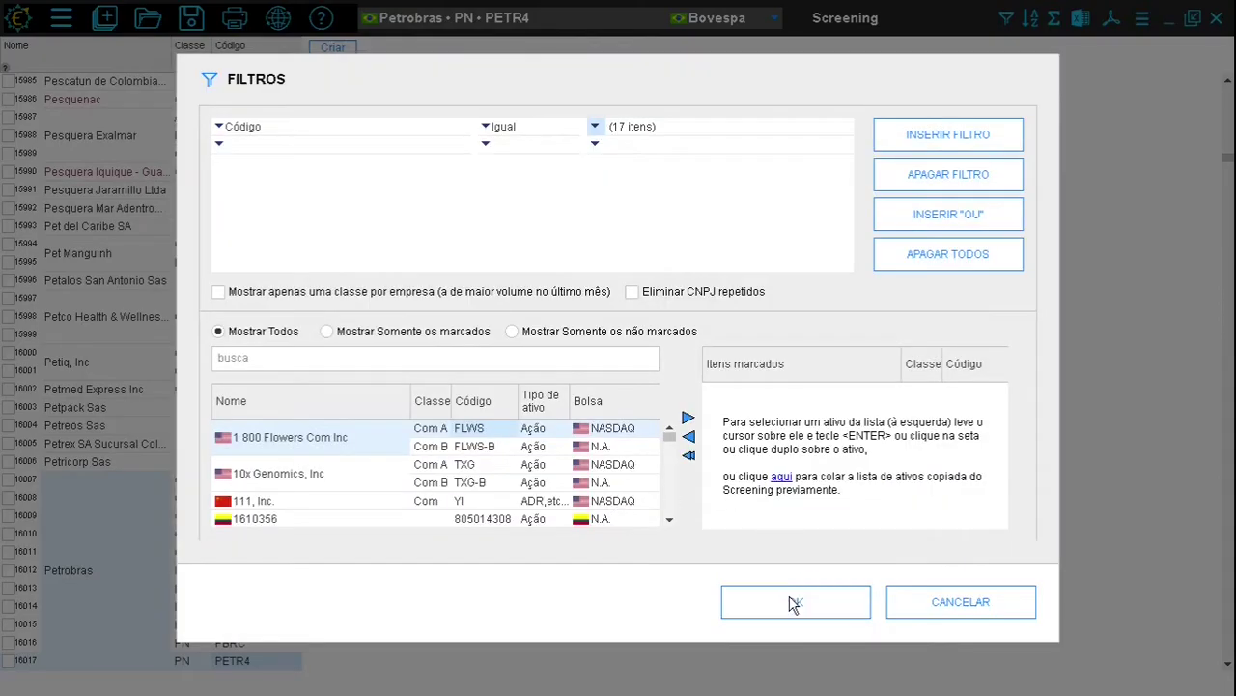
{"action": "left_click", "coordinate": [790, 601]}
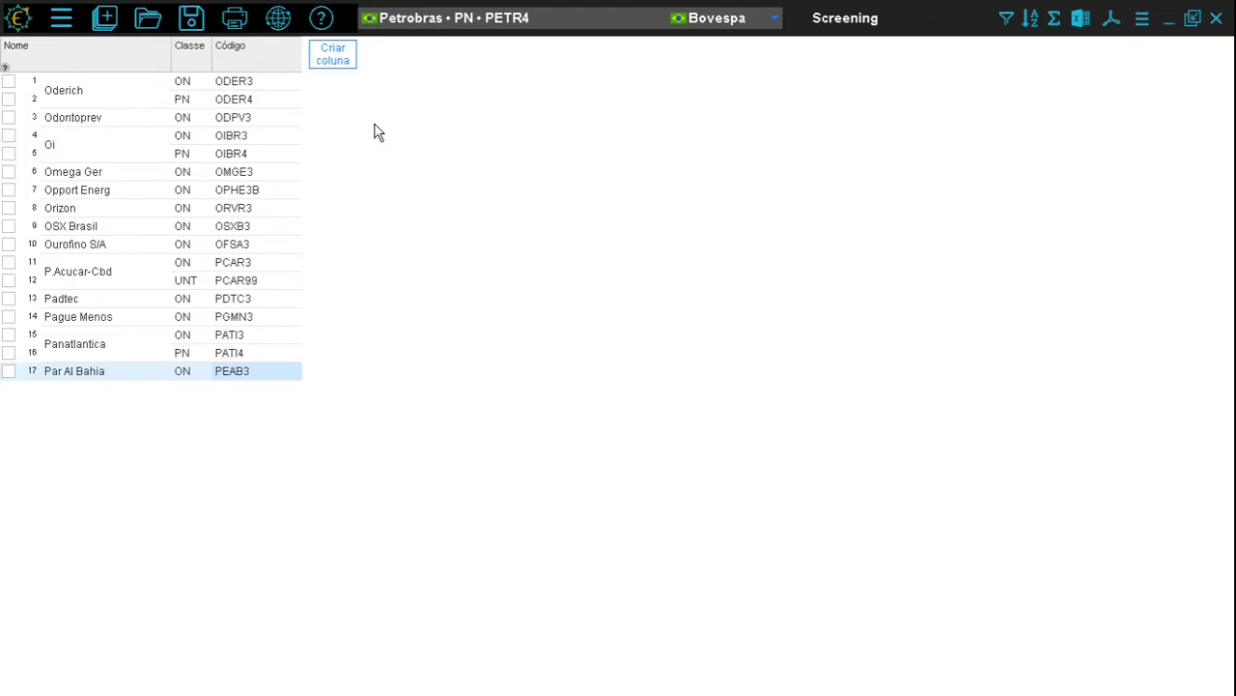
Add a Fechamento column from the Ações e outros quotes, reviewing its advanced definition and keeping the default parameters
{"action": "left_click", "coordinate": [340, 59]}
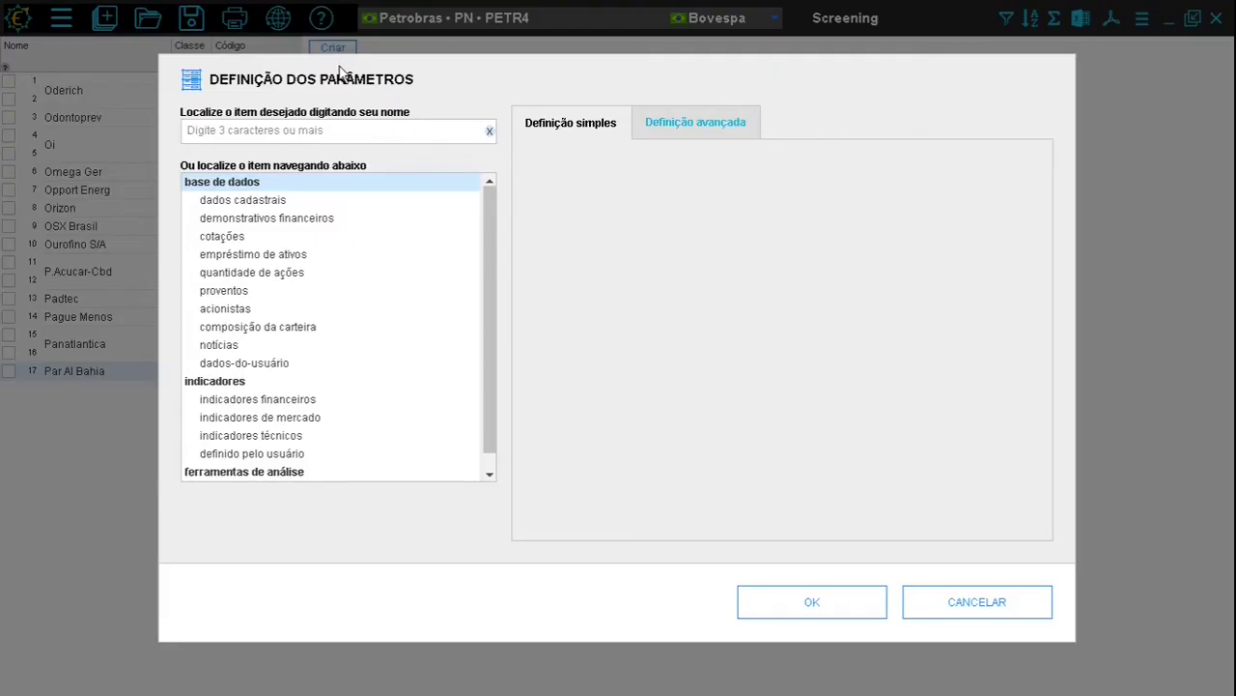
{"action": "left_click", "coordinate": [231, 242]}
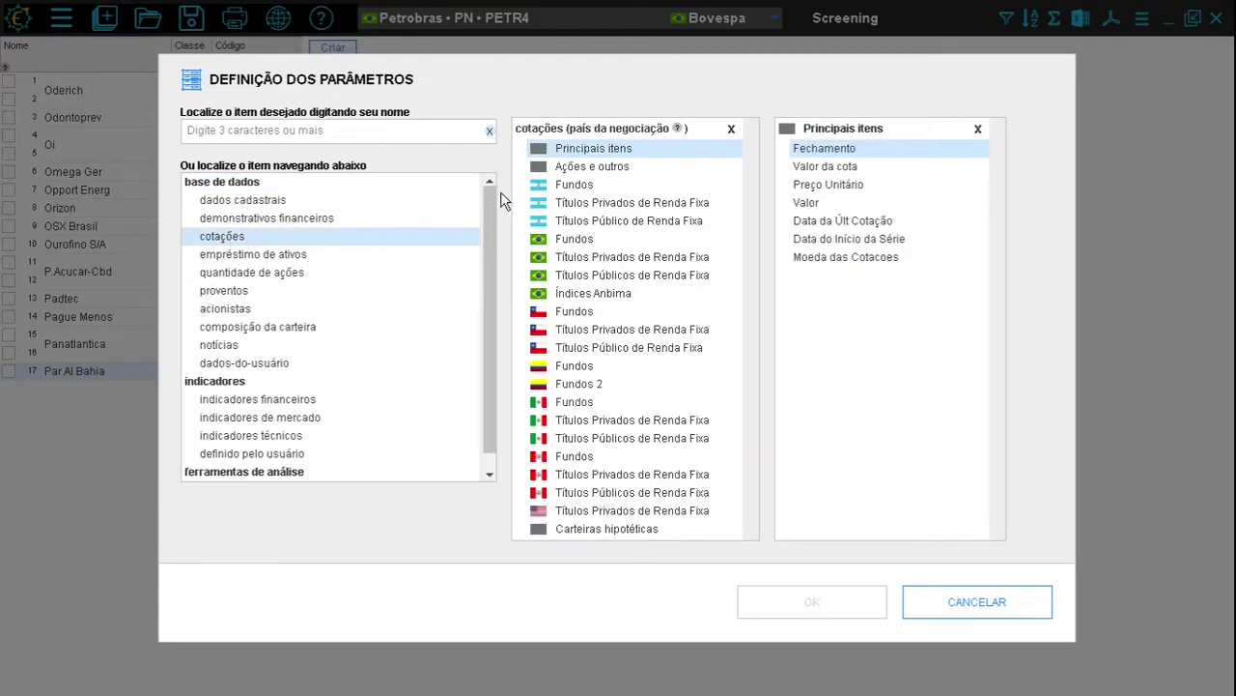
{"action": "left_click", "coordinate": [592, 166]}
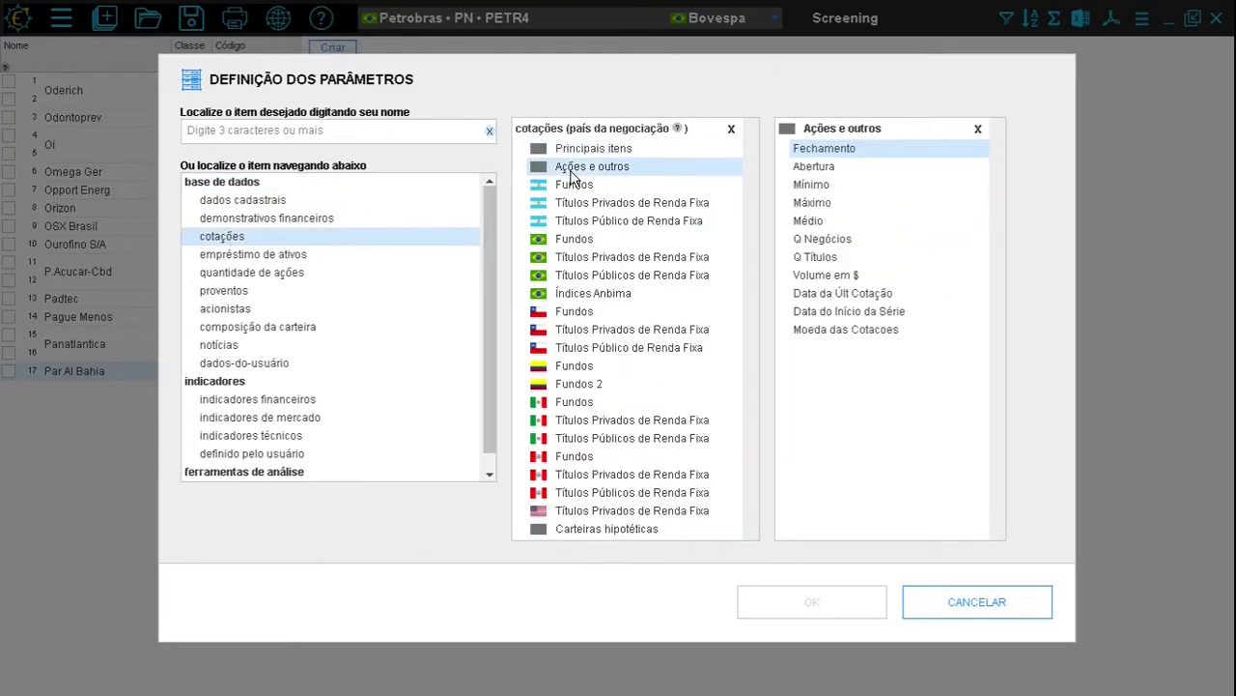
{"action": "left_click", "coordinate": [825, 154]}
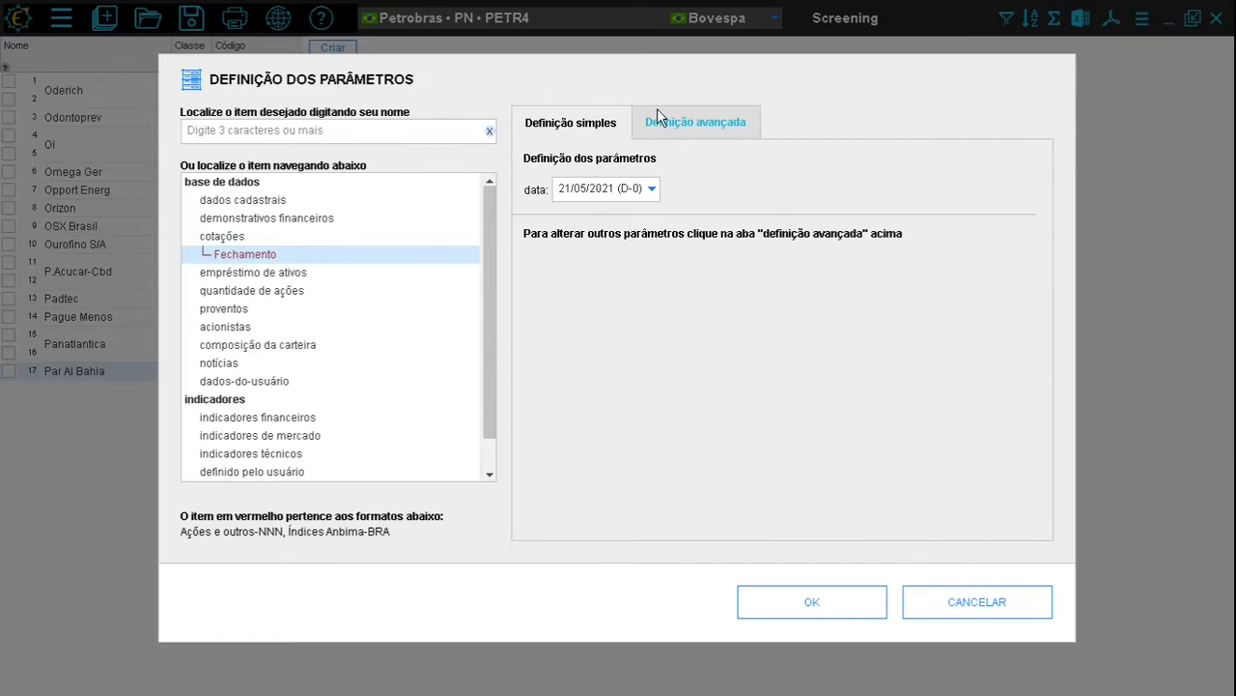
{"action": "left_click", "coordinate": [716, 123]}
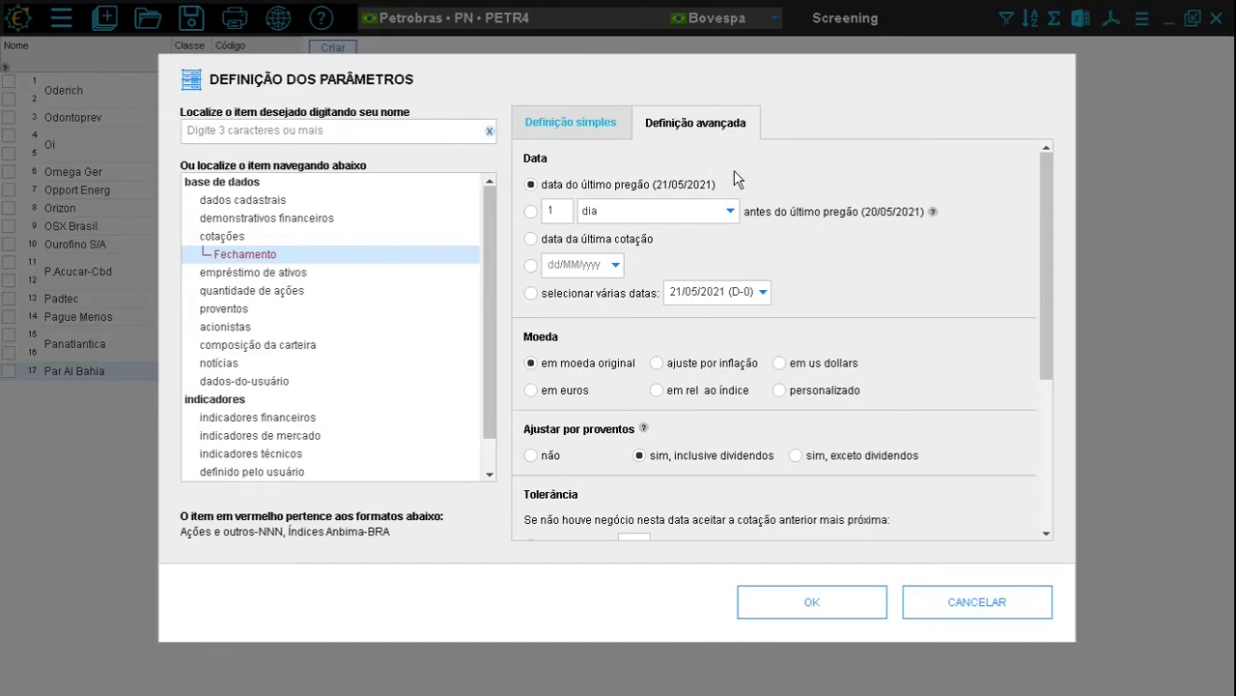
{"action": "left_click_drag", "start_coordinate": [1046, 187], "coordinate": [1044, 280]}
{"action": "scroll", "coordinate": [578, 358], "scroll_direction": "up", "scroll_amount": 3}
{"action": "scroll", "coordinate": [1052, 253], "scroll_direction": "down", "scroll_amount": 1}
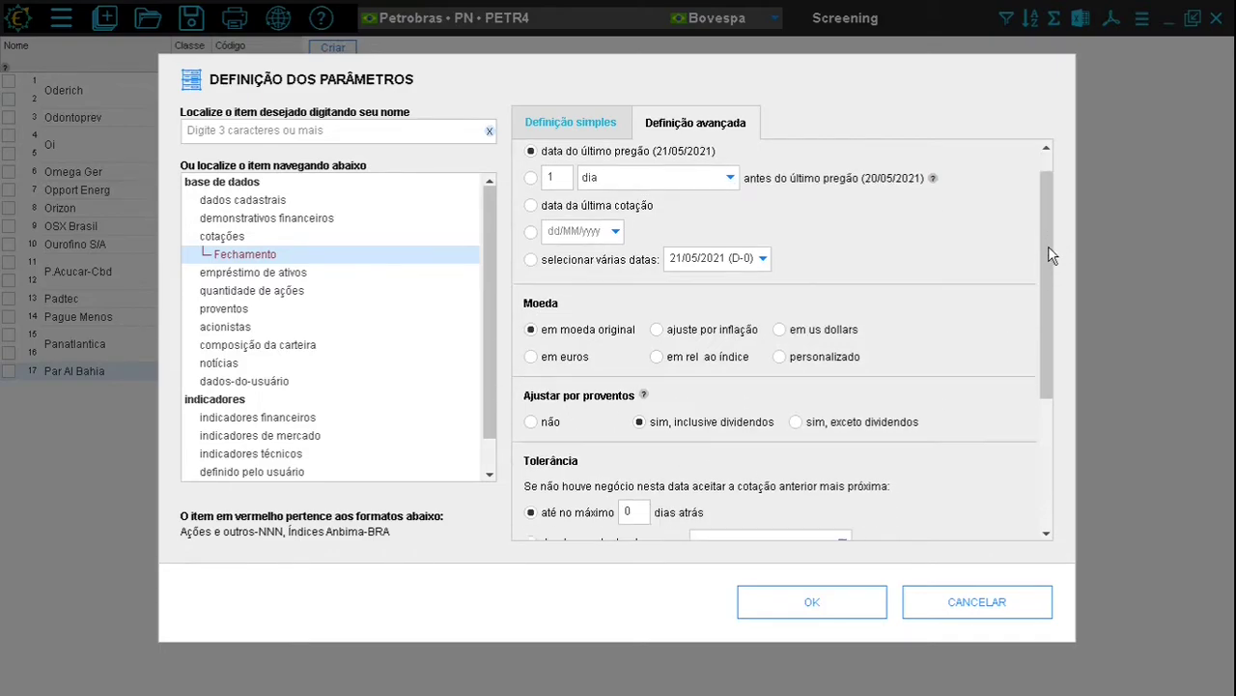
{"action": "scroll", "coordinate": [1052, 253], "scroll_direction": "down", "scroll_amount": 4}
{"action": "left_click", "coordinate": [816, 602]}
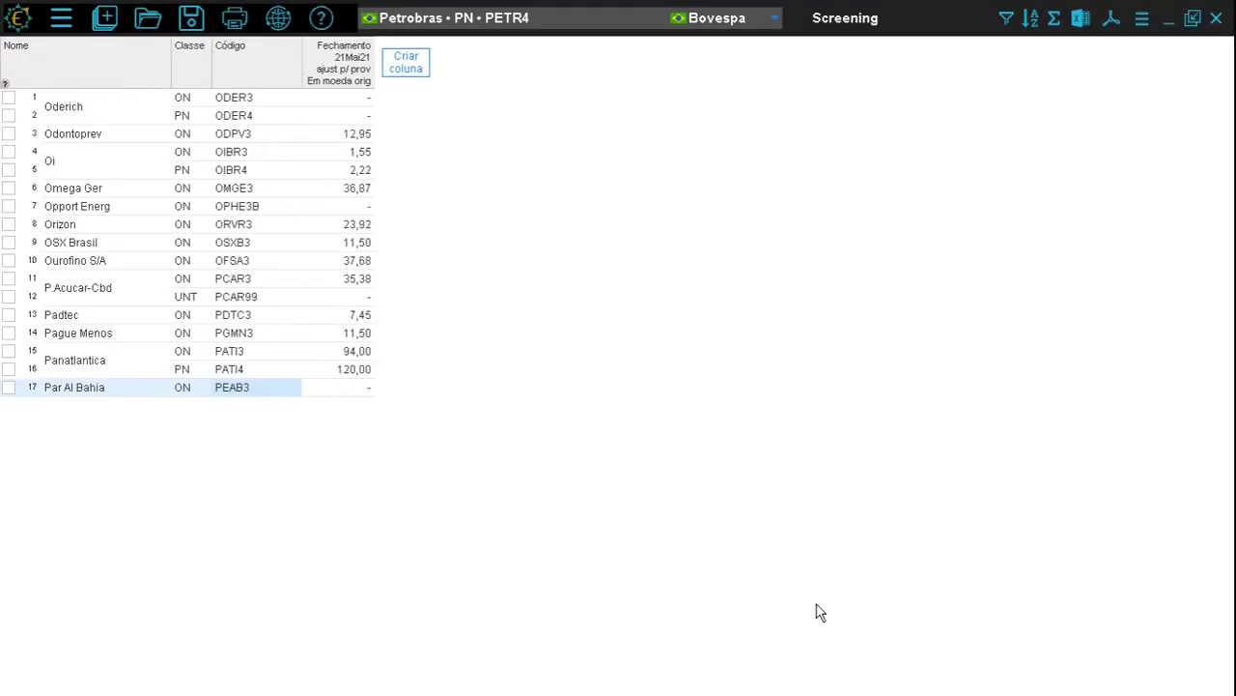
{"action": "left_click", "coordinate": [363, 208]}
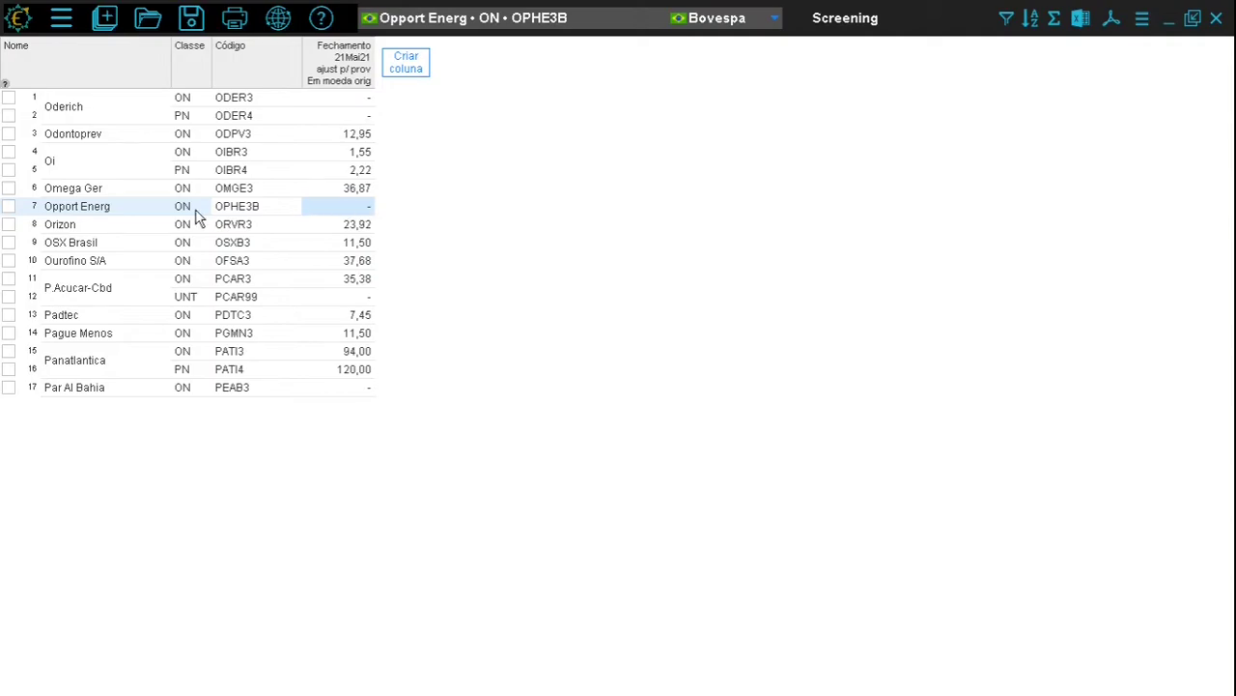
Start a new column and examine the registration data and the Brazilian financial statement formats, from Ind&ComBr to FdImob Bra
{"action": "left_click", "coordinate": [410, 61]}
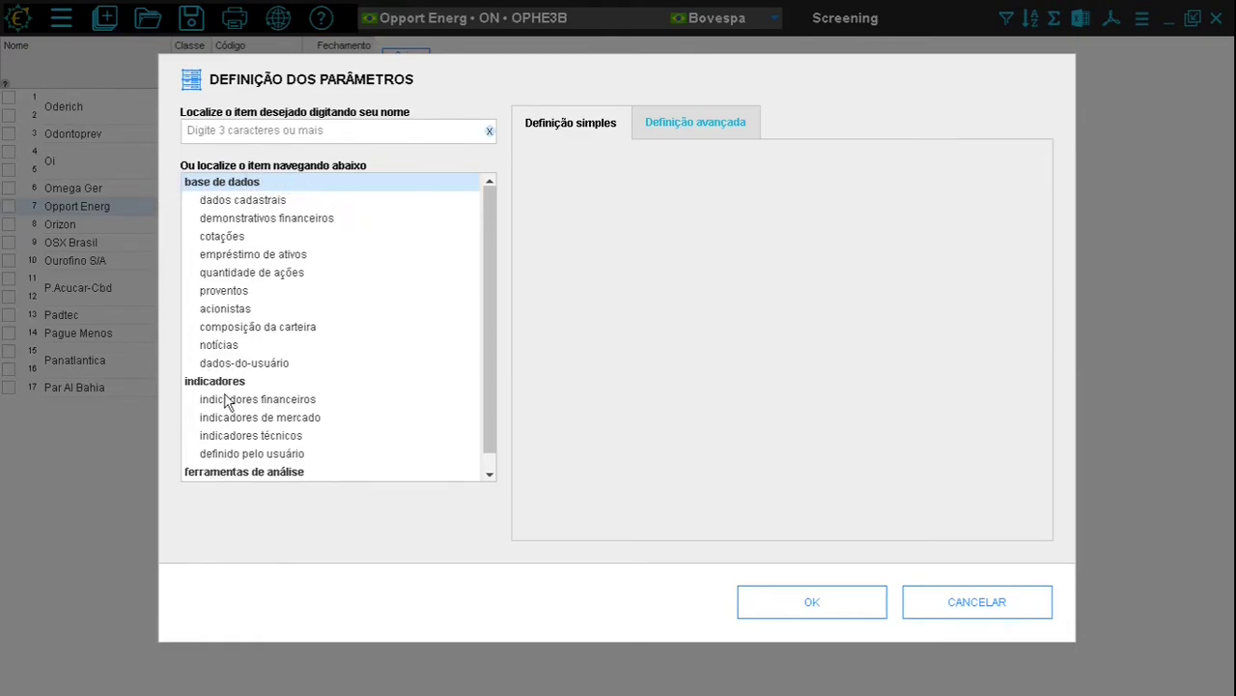
{"action": "left_click", "coordinate": [232, 200]}
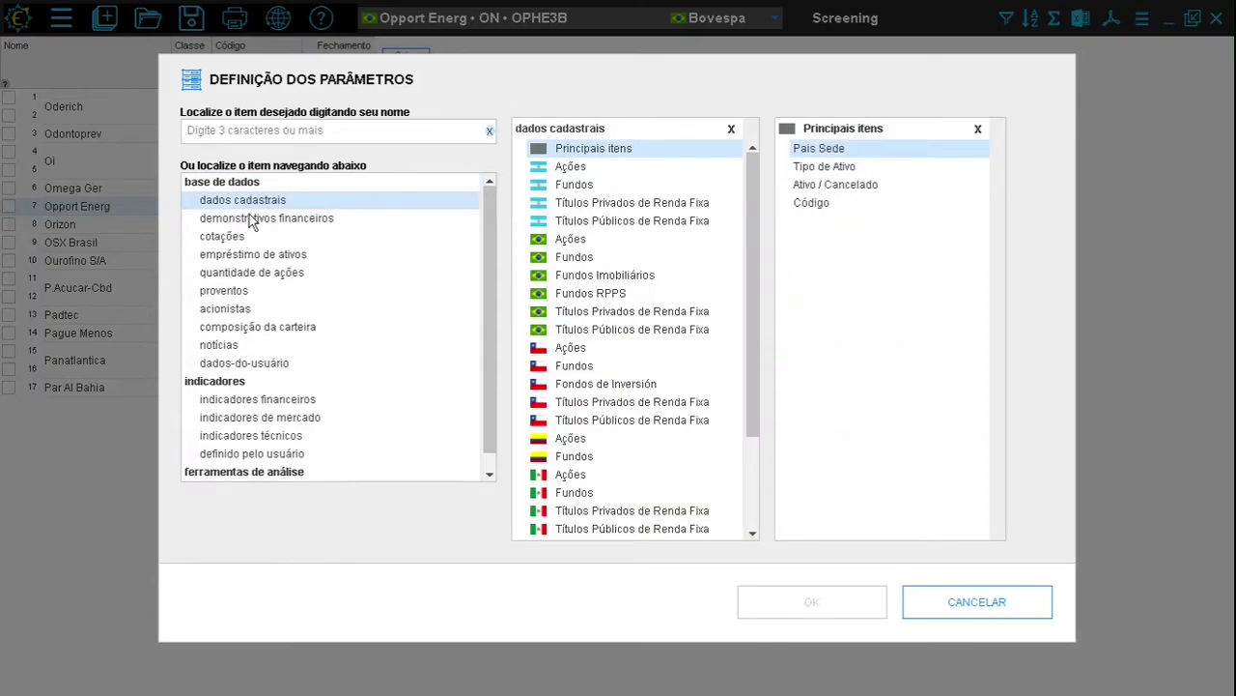
{"action": "left_click", "coordinate": [249, 217]}
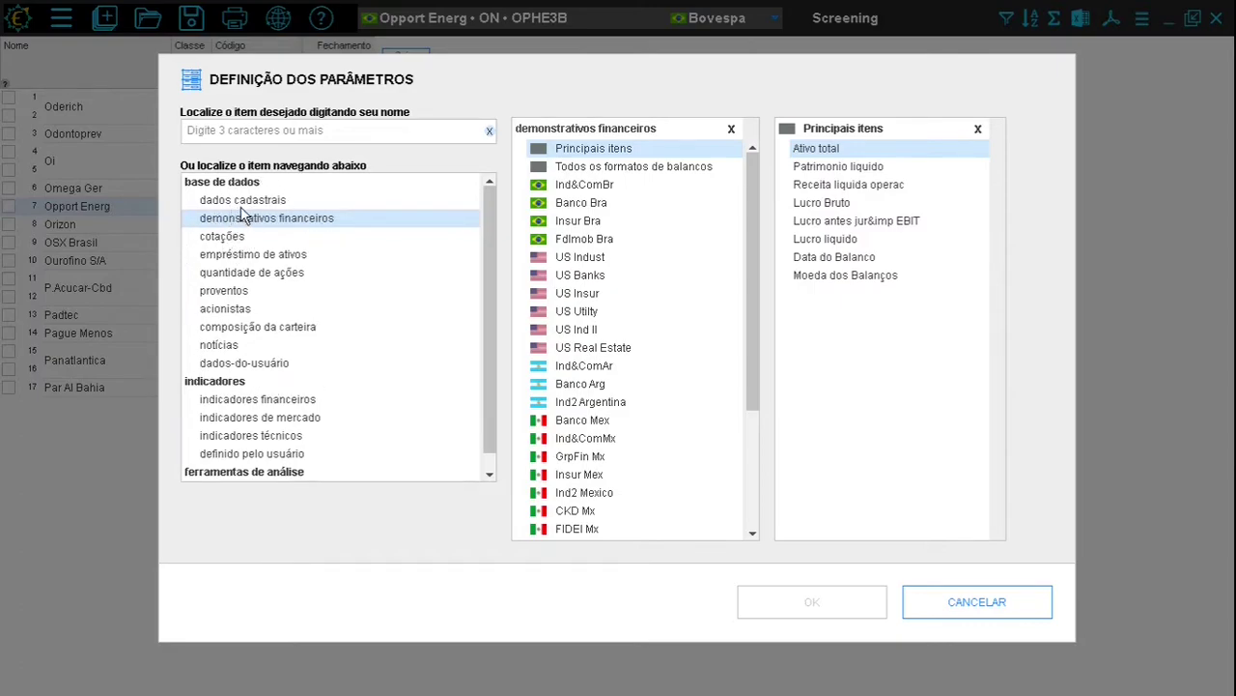
{"action": "left_click", "coordinate": [576, 184]}
{"action": "left_click_drag", "start_coordinate": [1000, 169], "coordinate": [1005, 339]}
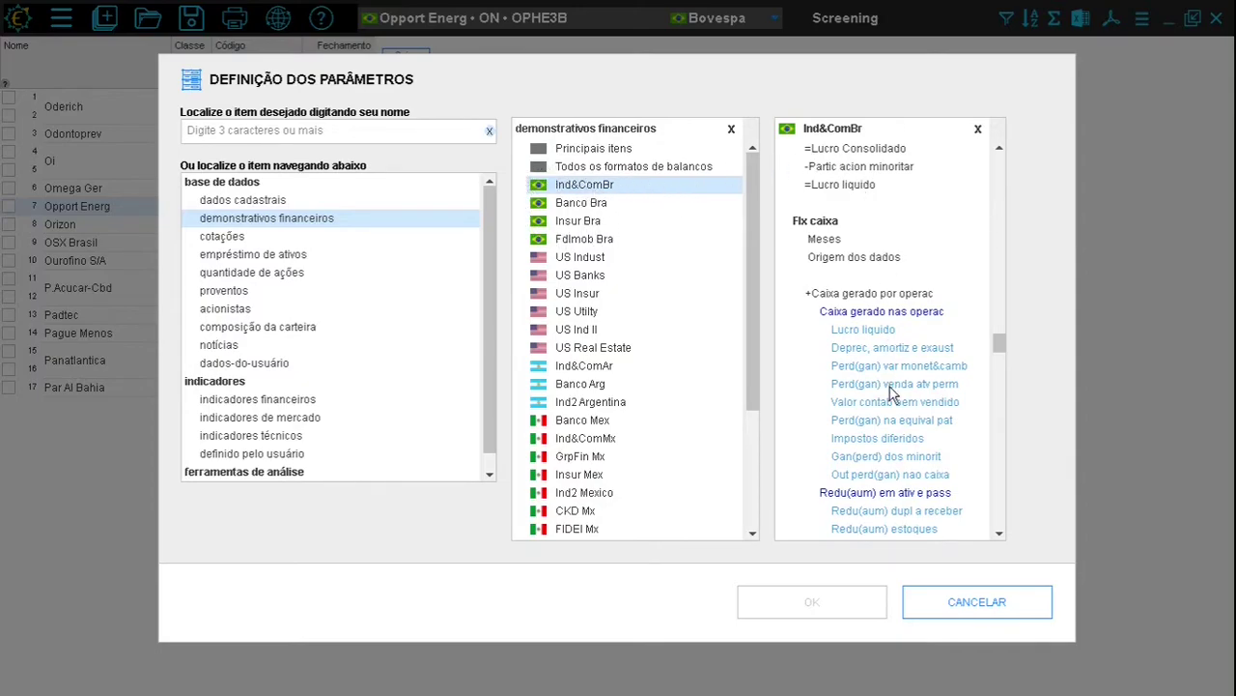
{"action": "left_click", "coordinate": [564, 204]}
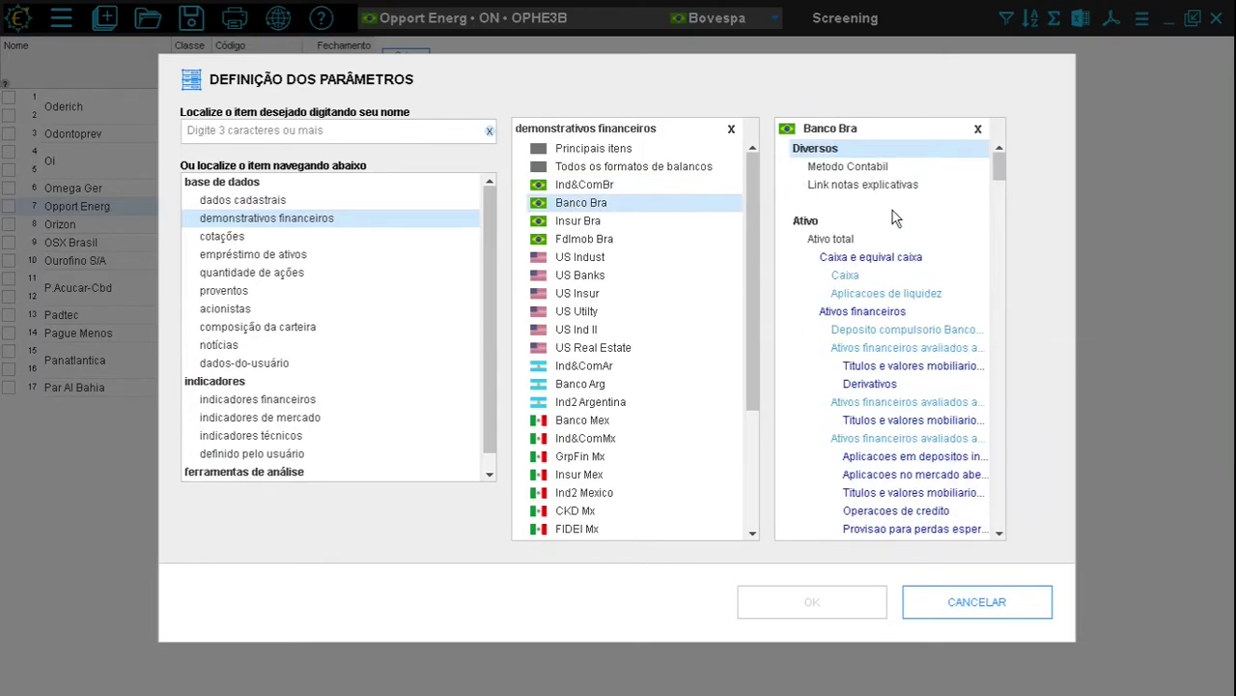
{"action": "left_click", "coordinate": [565, 223]}
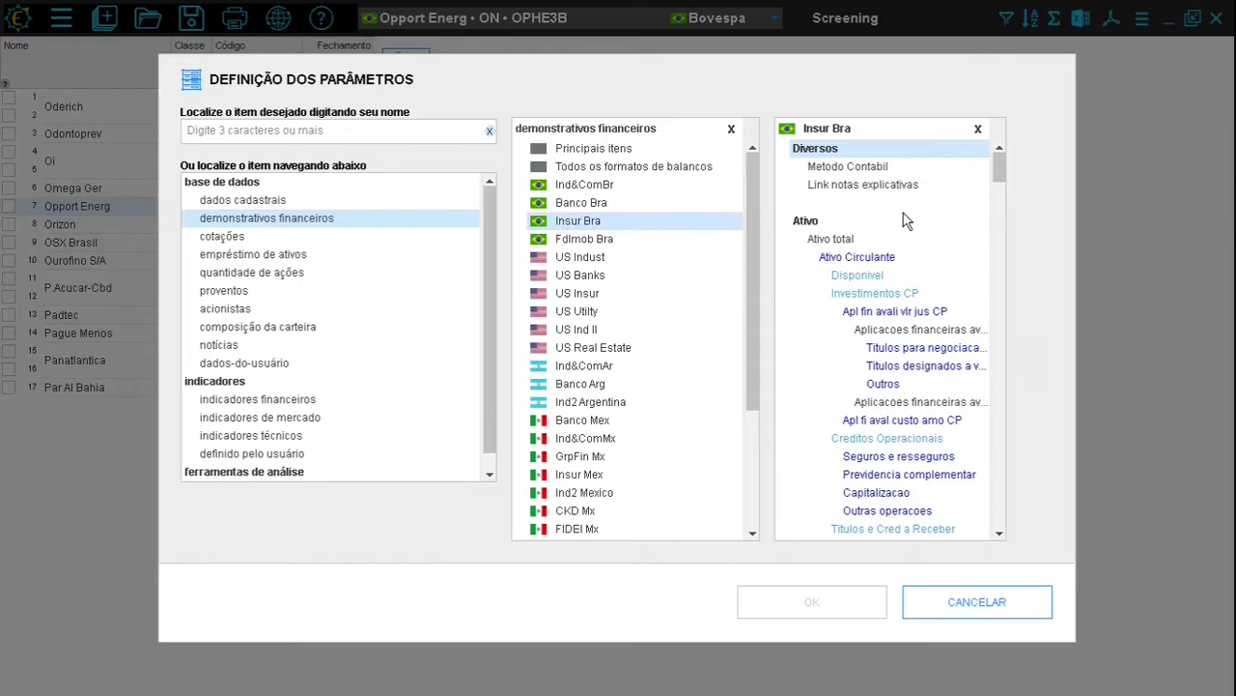
{"action": "left_click", "coordinate": [570, 243]}
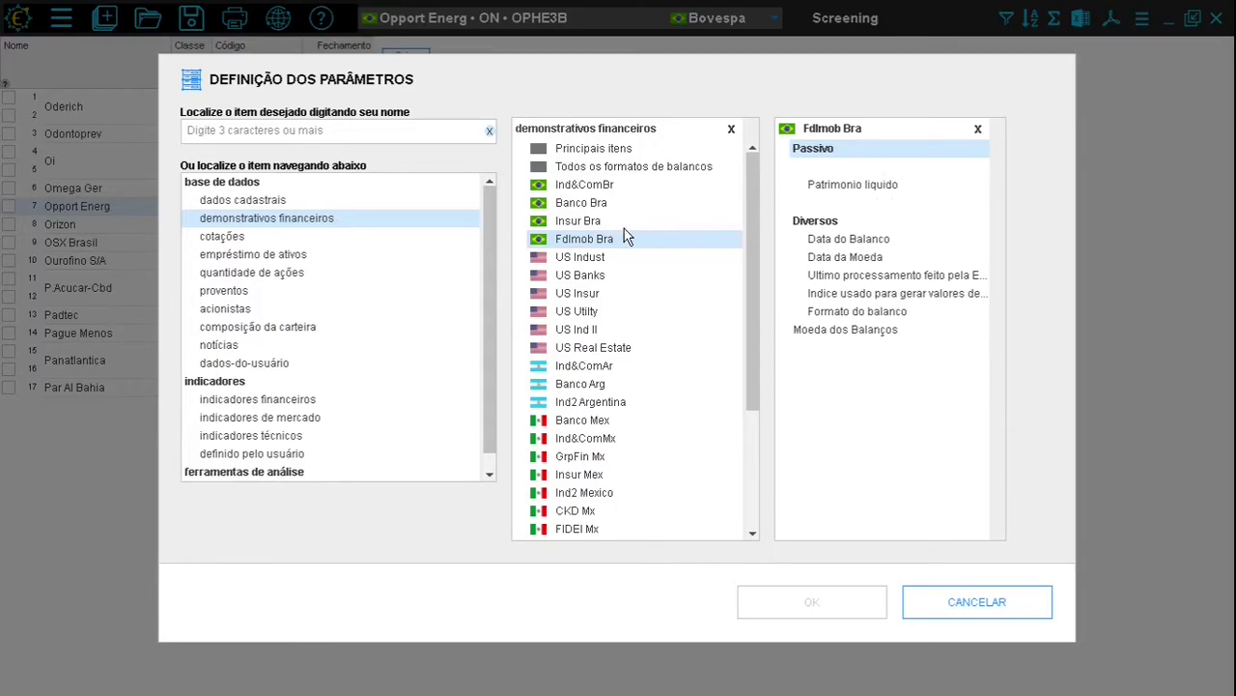
Examine the items offered under quotes, asset lending, share quantity, dividends, shareholders, portfolio composition and the financial, market and technical indicators
{"action": "left_click", "coordinate": [232, 236]}
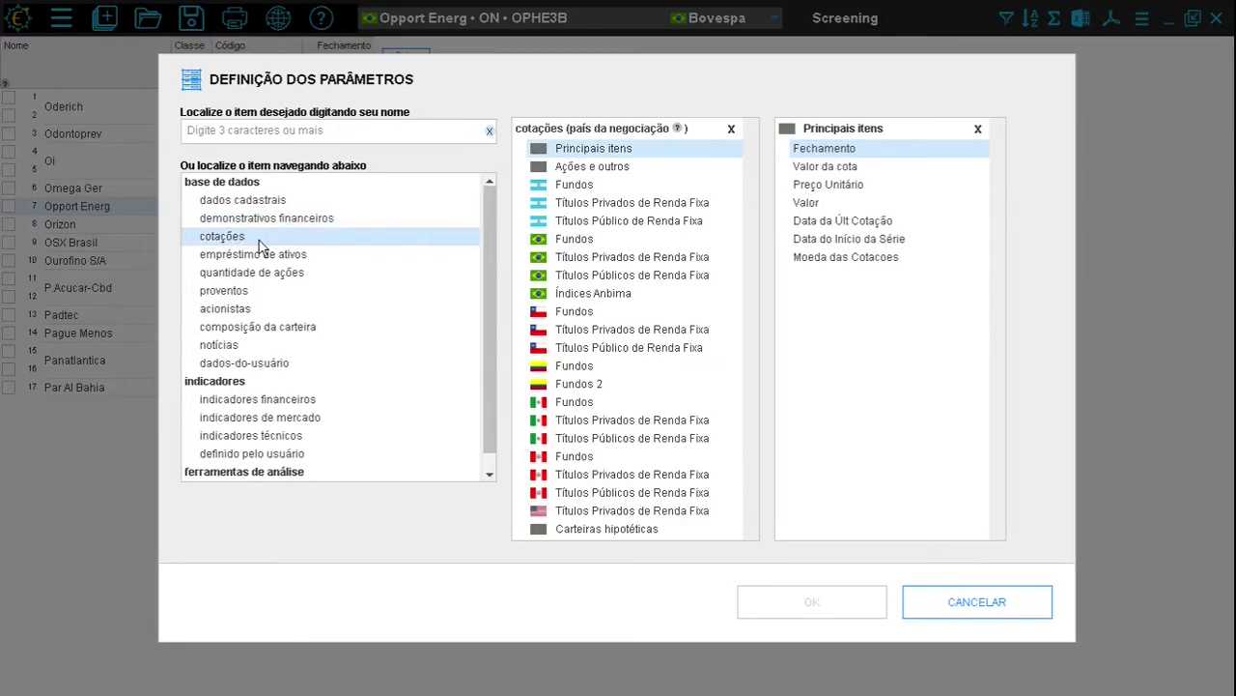
{"action": "left_click", "coordinate": [578, 167]}
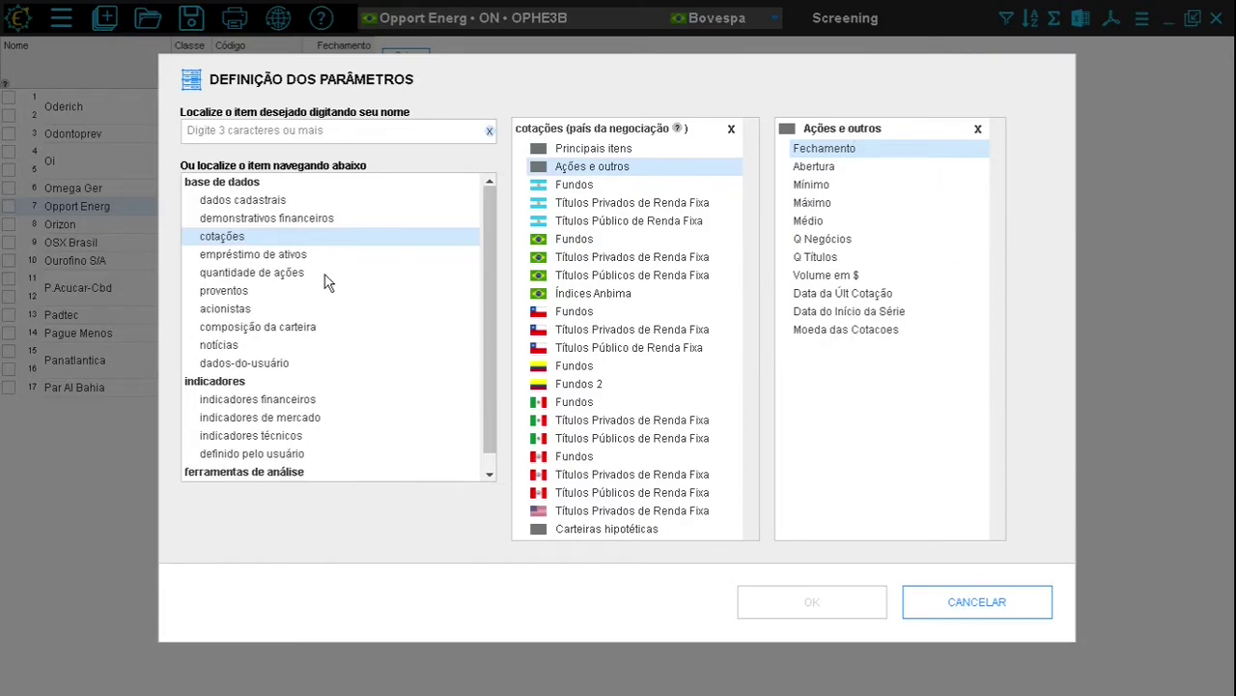
{"action": "left_click", "coordinate": [242, 255]}
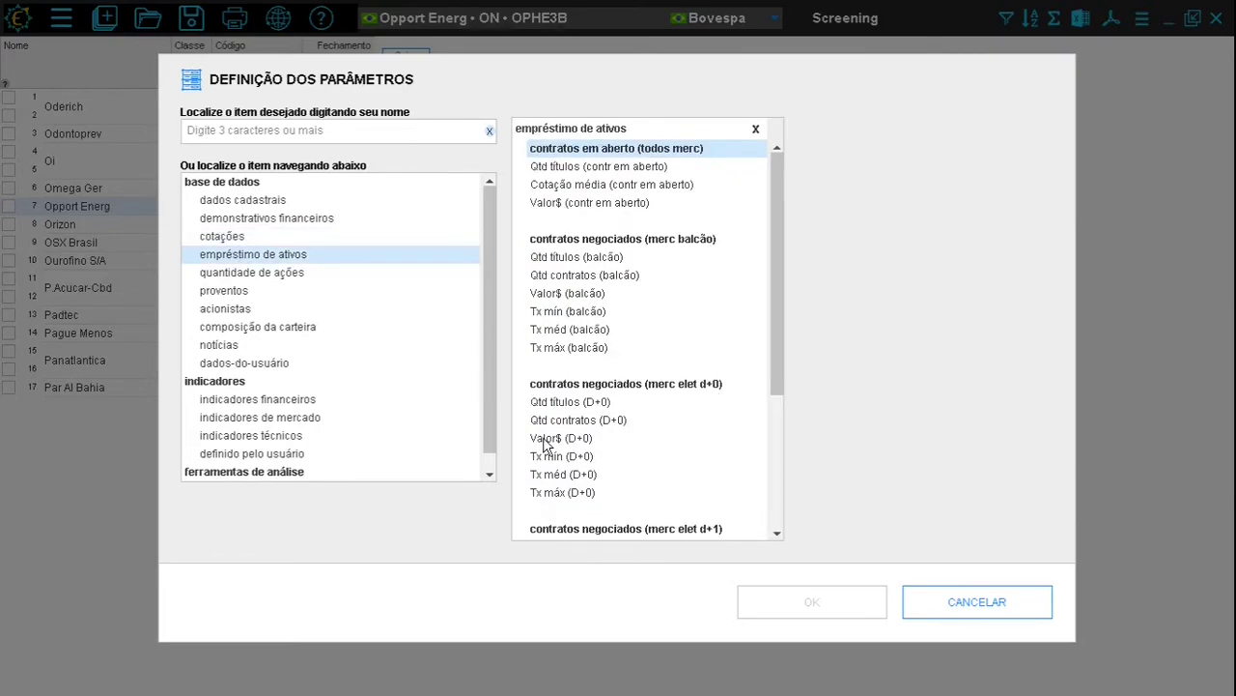
{"action": "left_click", "coordinate": [237, 278]}
{"action": "left_click", "coordinate": [228, 294]}
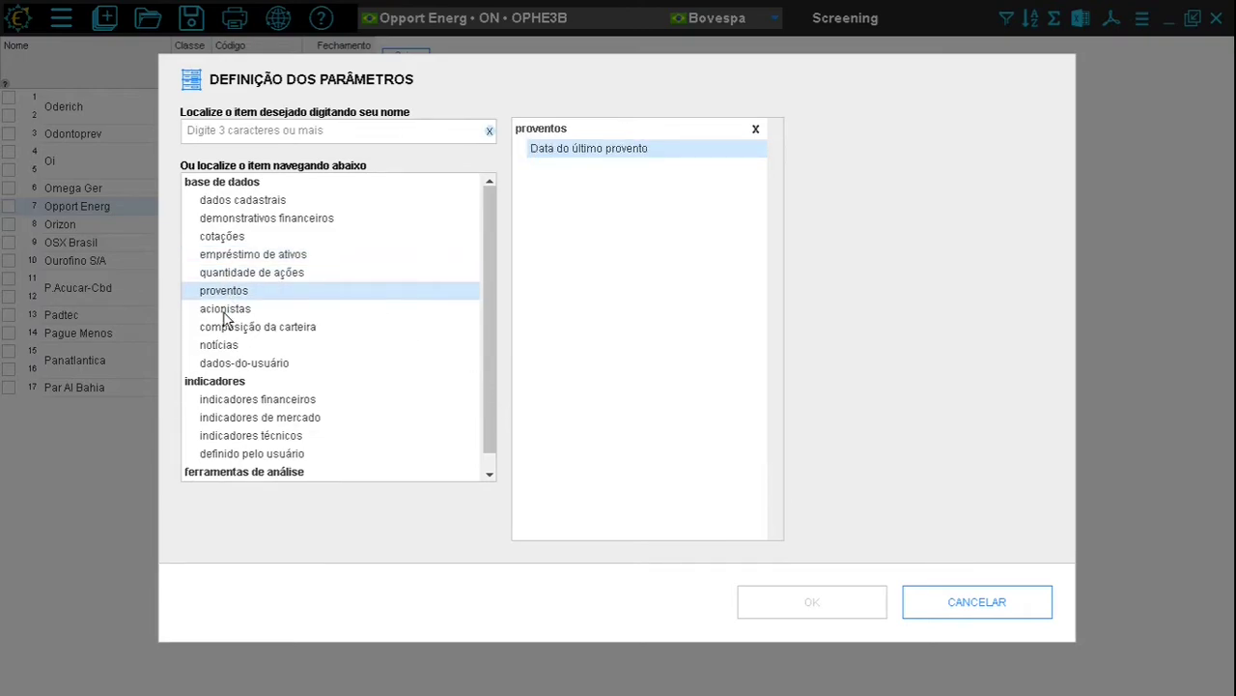
{"action": "left_click", "coordinate": [223, 311]}
{"action": "left_click", "coordinate": [229, 328]}
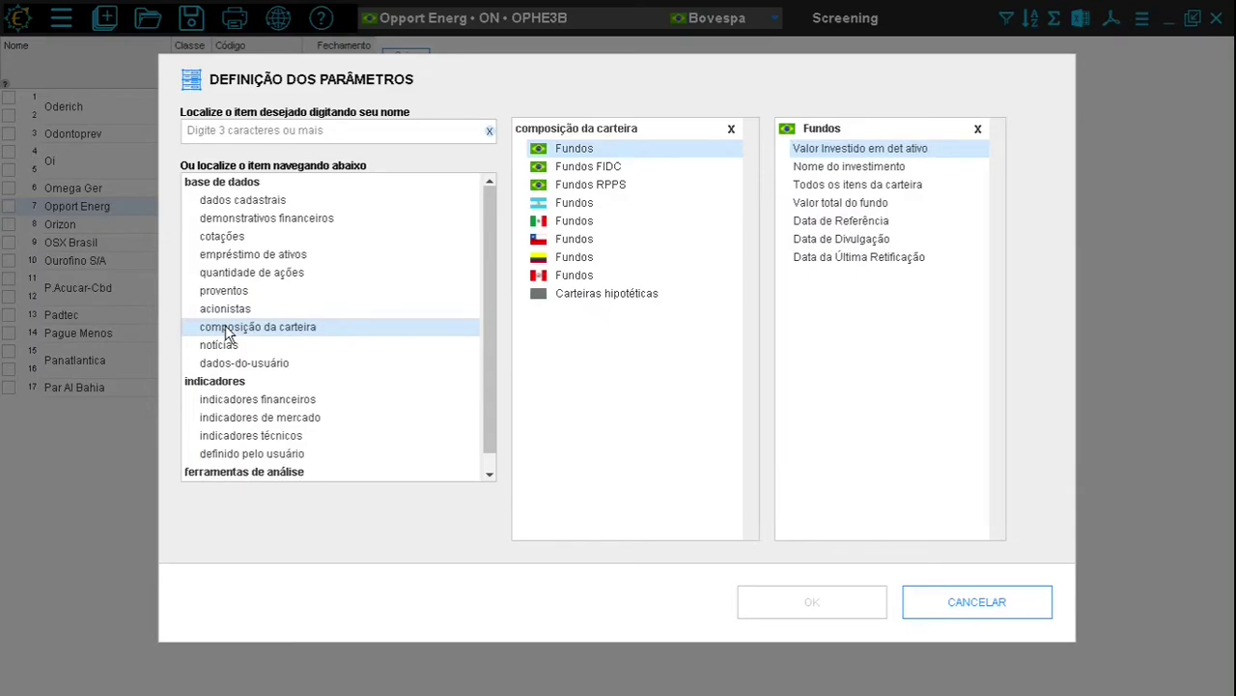
{"action": "left_click", "coordinate": [267, 404]}
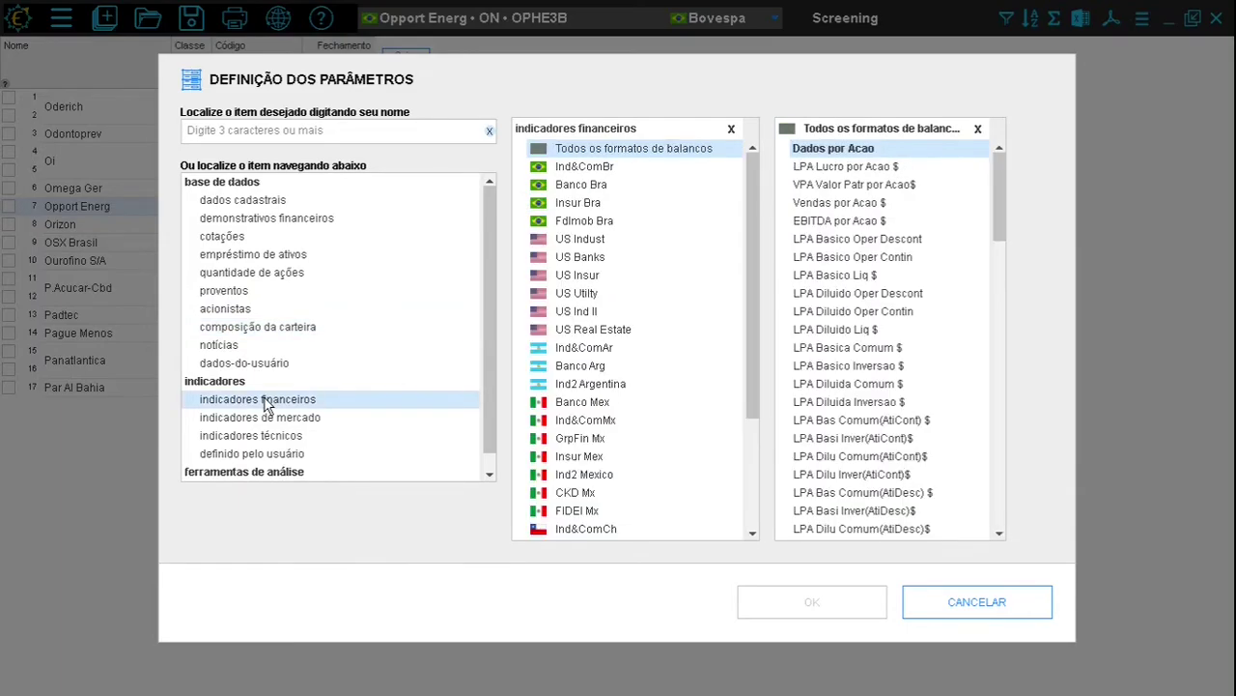
{"action": "left_click", "coordinate": [269, 421]}
{"action": "left_click", "coordinate": [271, 440]}
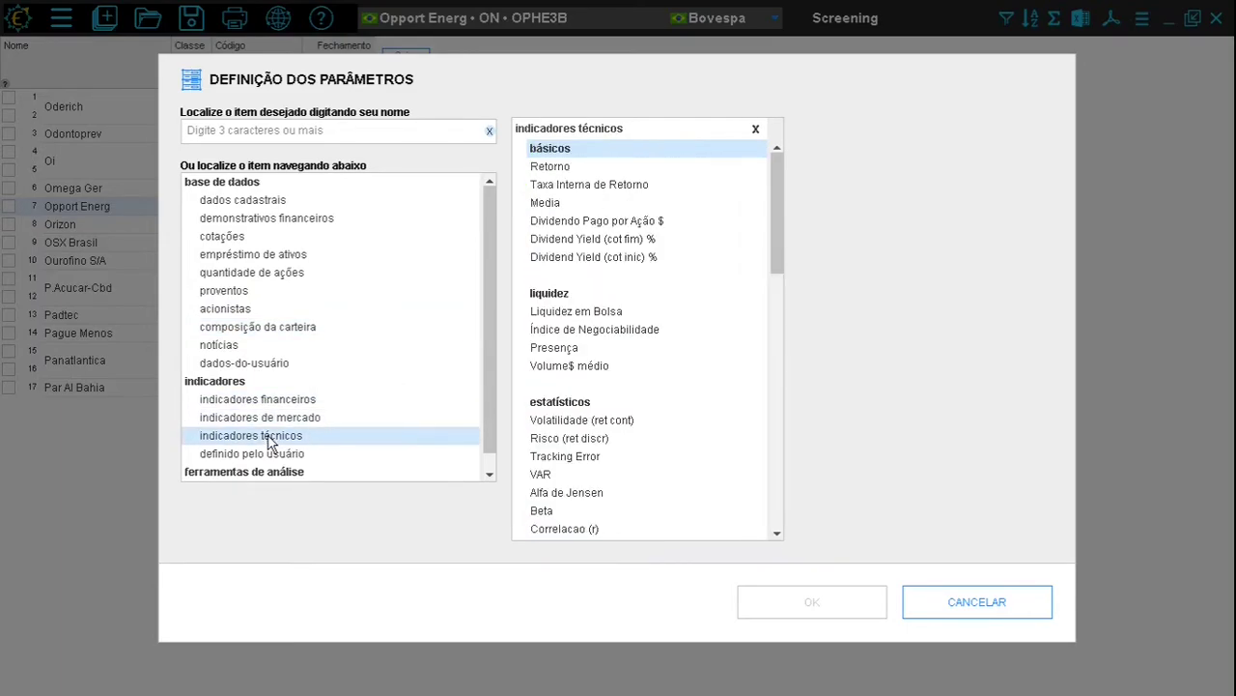
Add a Divida Total Liquida $ column from the Ind&ComBr financial indicators, reviewing its advanced definition and keeping the default parameters
{"action": "left_click", "coordinate": [279, 400]}
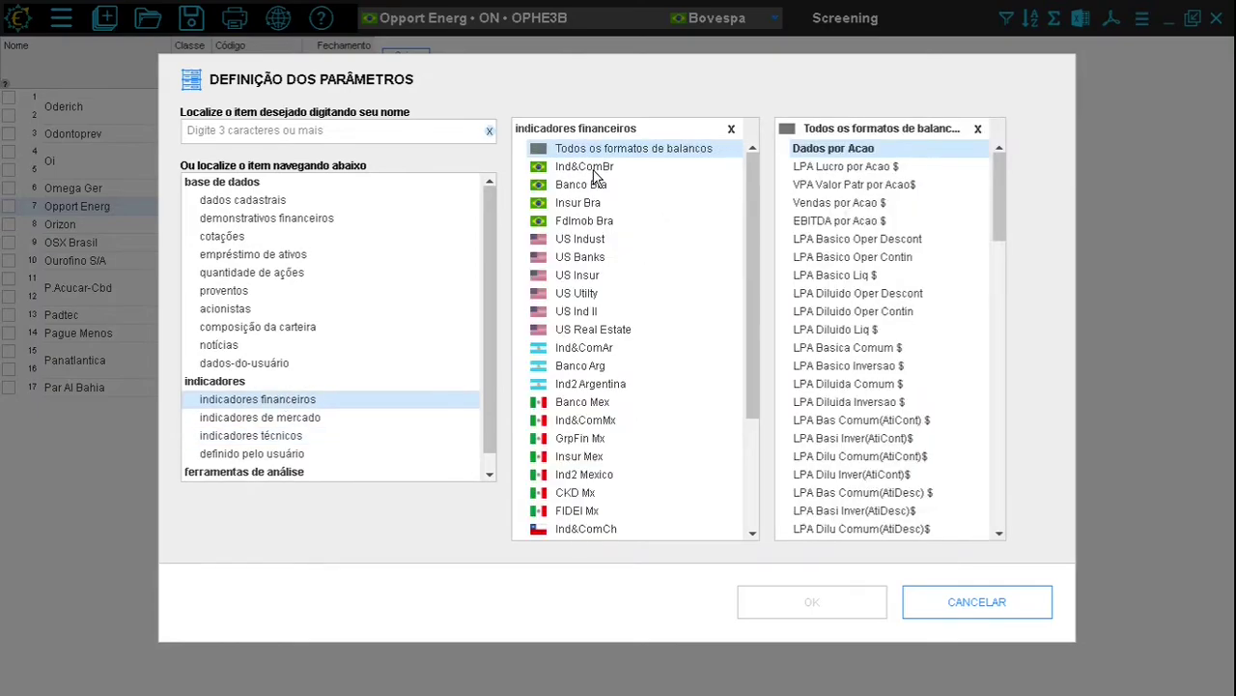
{"action": "left_click", "coordinate": [585, 168]}
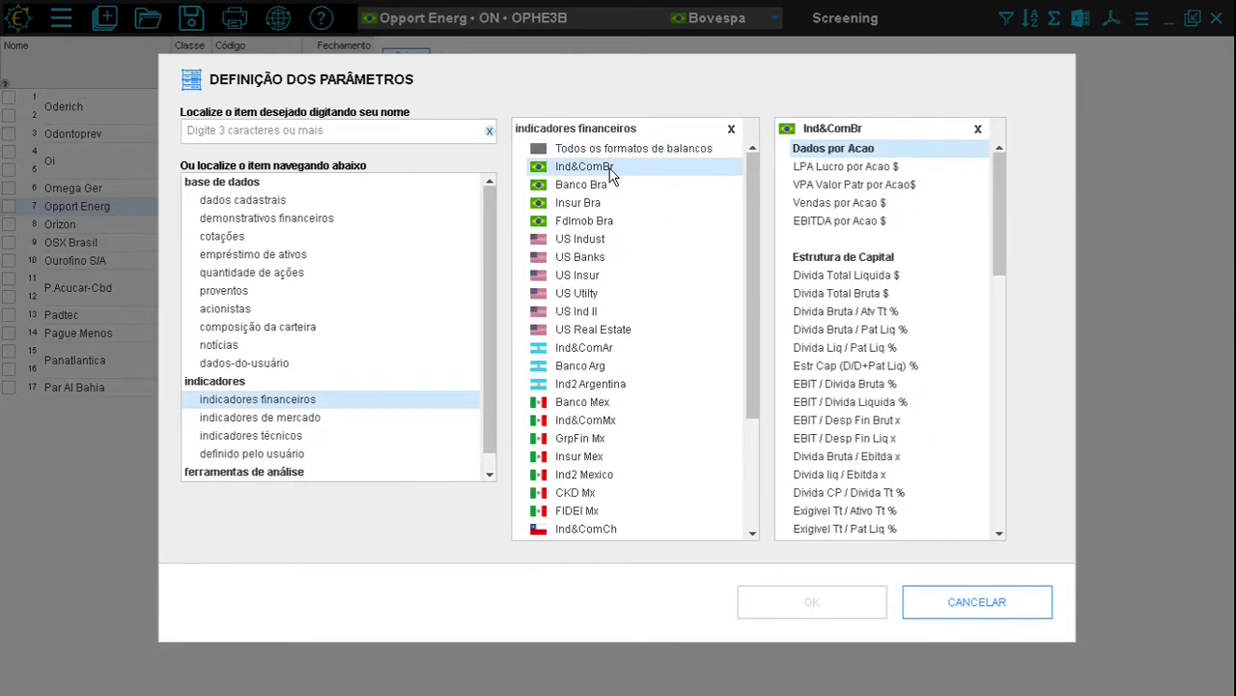
{"action": "double_click", "coordinate": [879, 279]}
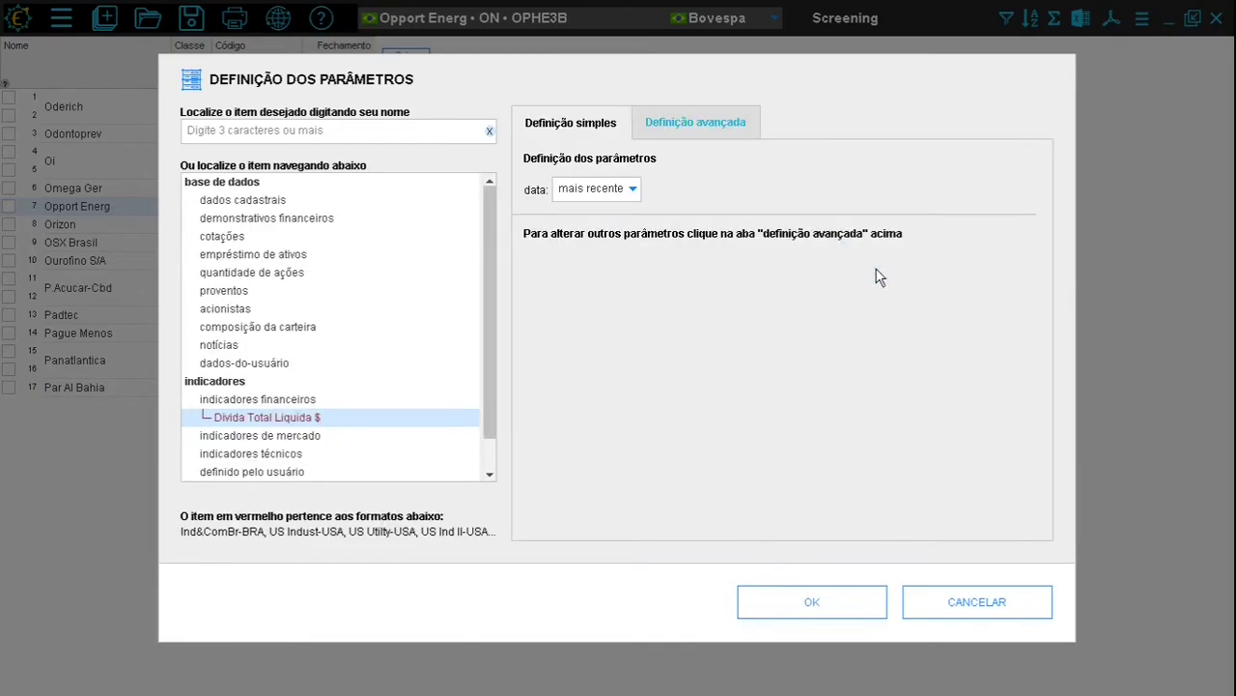
{"action": "left_click", "coordinate": [681, 130]}
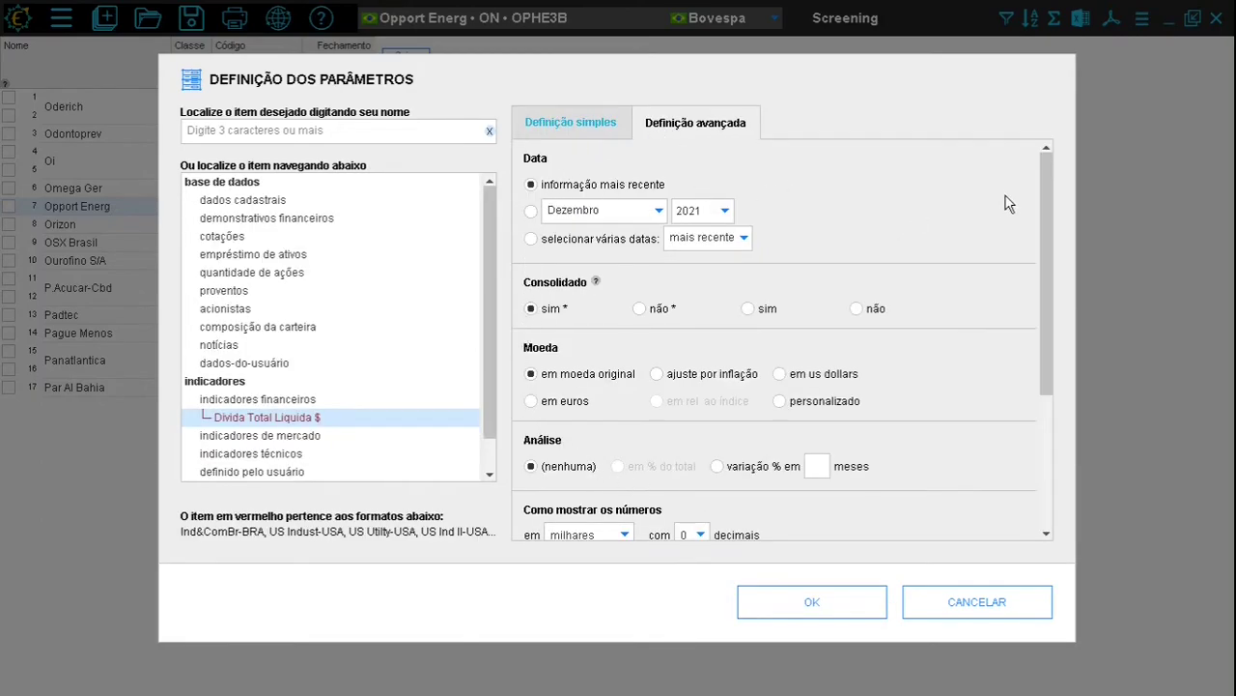
{"action": "mouse_move", "coordinate": [1048, 175]}
{"action": "left_mouse_down"}
{"action": "mouse_move", "coordinate": [1060, 251]}
{"action": "mouse_move", "coordinate": [1062, 159]}
{"action": "left_mouse_up"}
{"action": "left_click", "coordinate": [811, 599]}
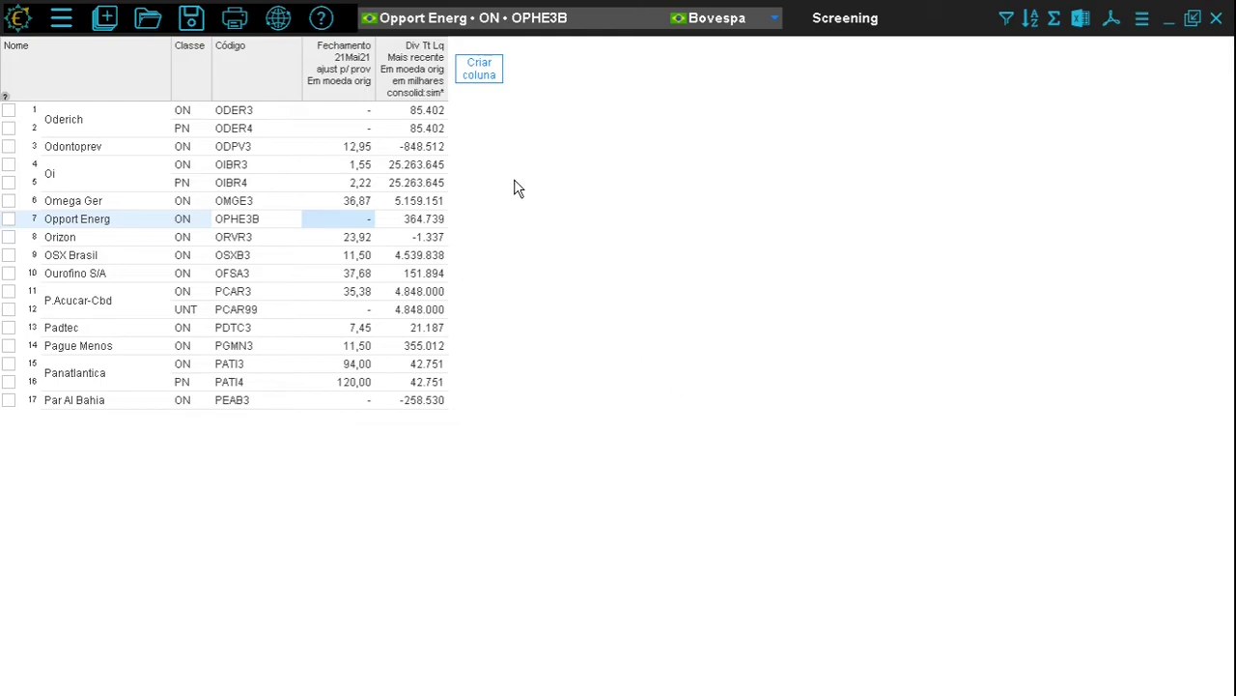
Add a Lucro liquido (Dem result) column, found by searching for "luc liq", with the period set to 12 meses
{"action": "left_click", "coordinate": [487, 76]}
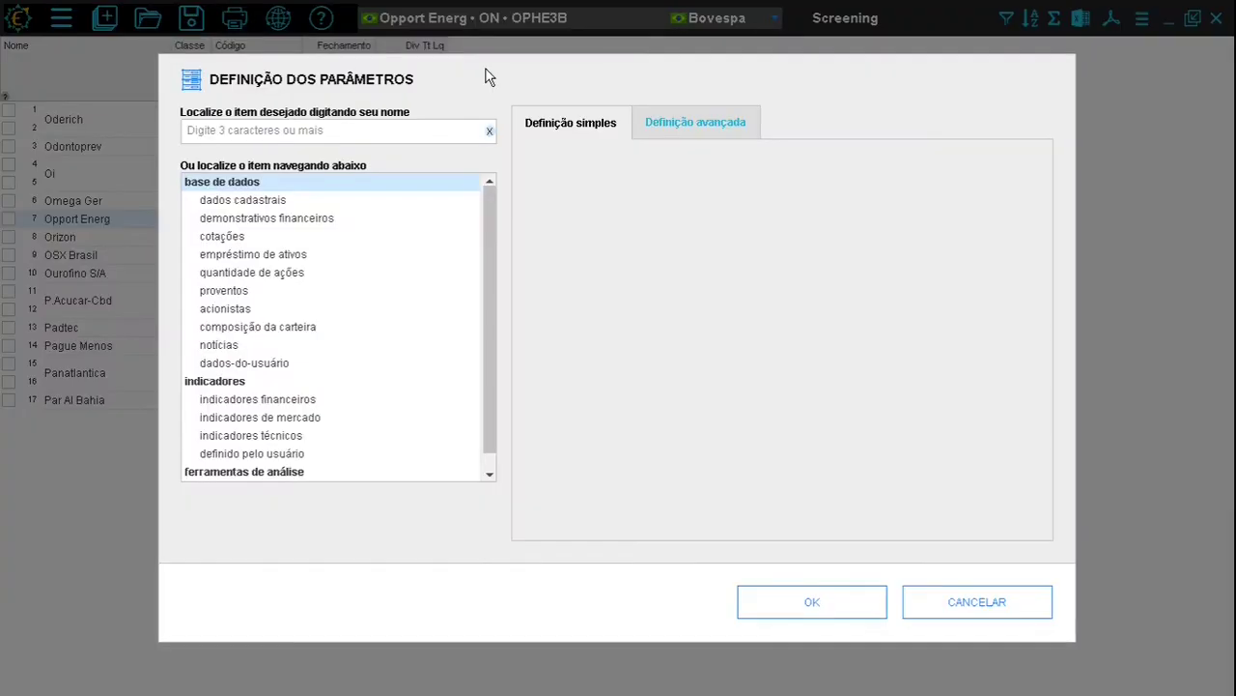
{"action": "left_click", "coordinate": [207, 131]}
{"action": "type", "text": "luc liq"}
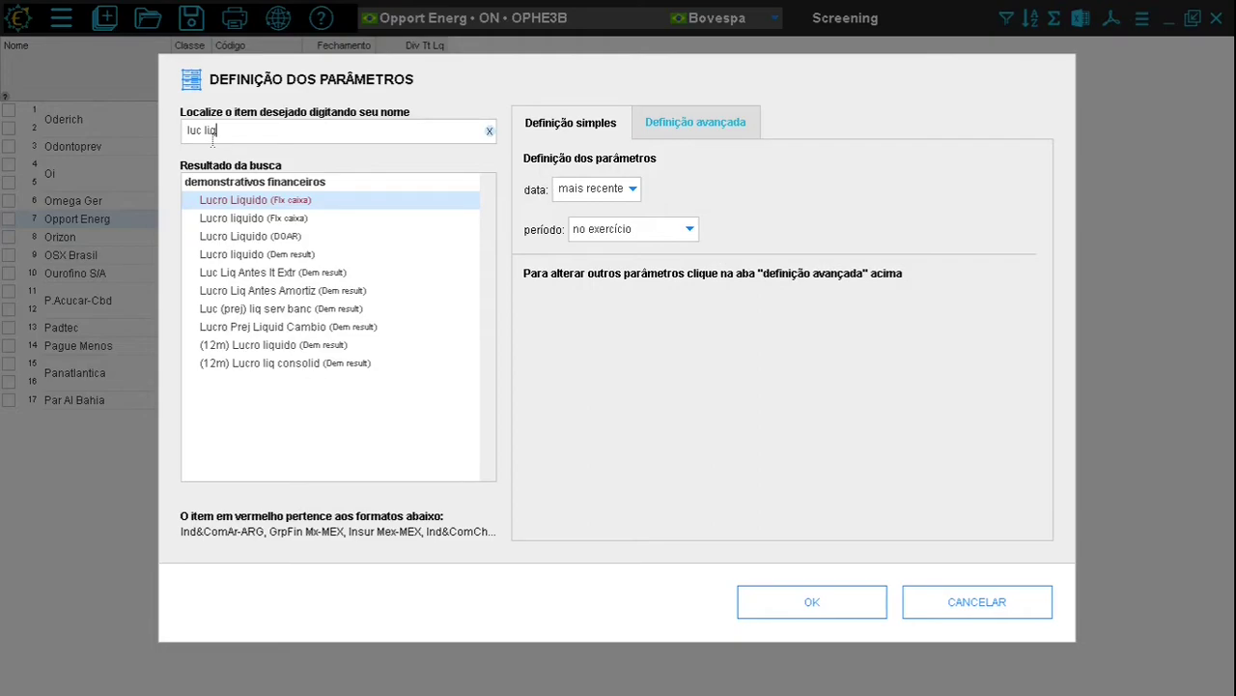
{"action": "left_click", "coordinate": [258, 254]}
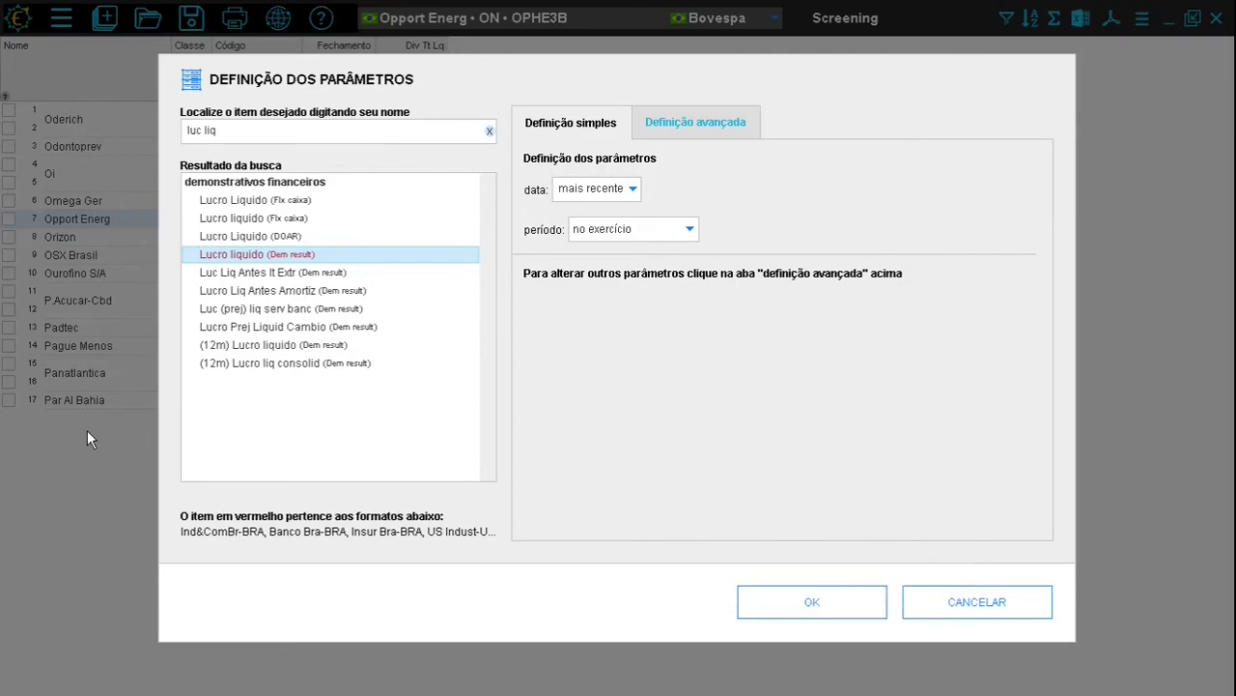
{"action": "left_click", "coordinate": [742, 122]}
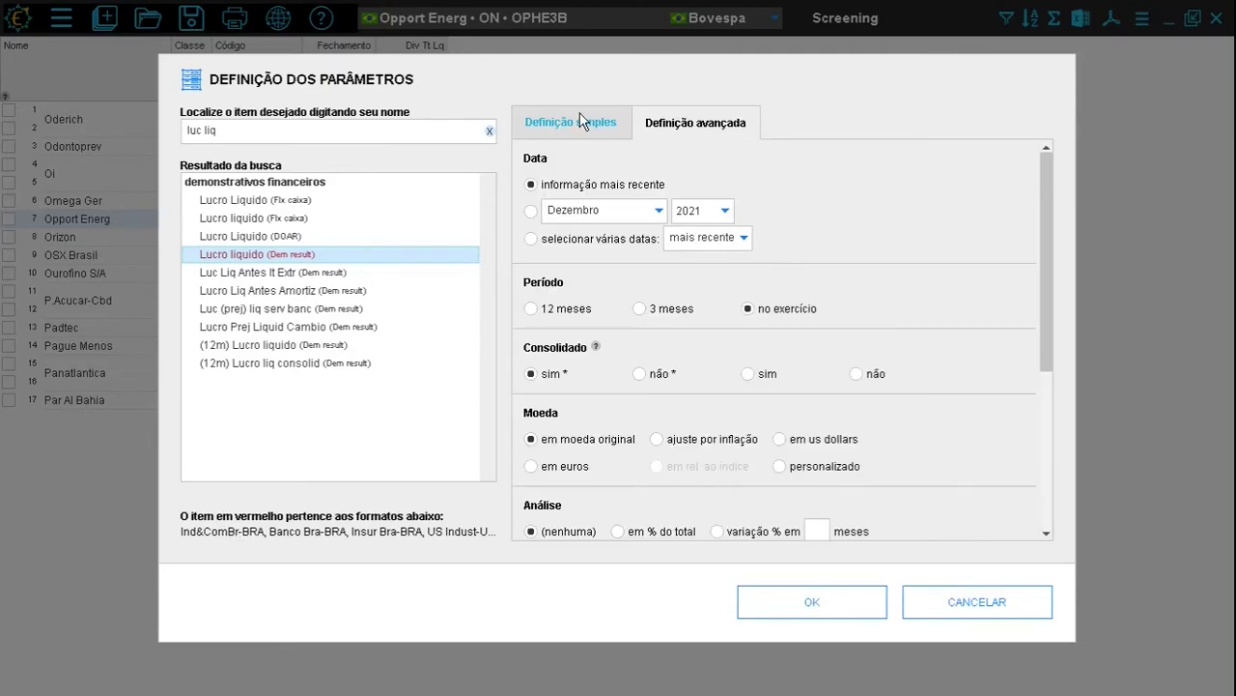
{"action": "mouse_move", "coordinate": [1043, 244]}
{"action": "left_mouse_down"}
{"action": "mouse_move", "coordinate": [1045, 344]}
{"action": "mouse_move", "coordinate": [1044, 241]}
{"action": "left_mouse_up"}
{"action": "left_click", "coordinate": [530, 310]}
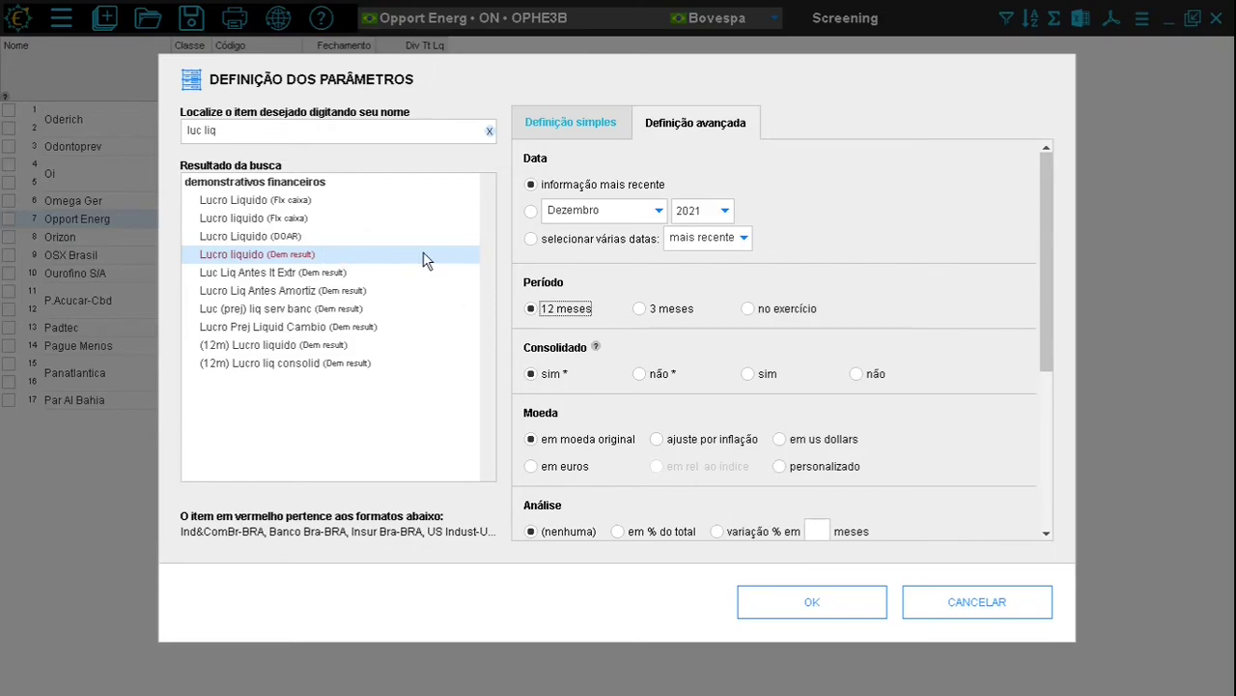
{"action": "left_click", "coordinate": [806, 602]}
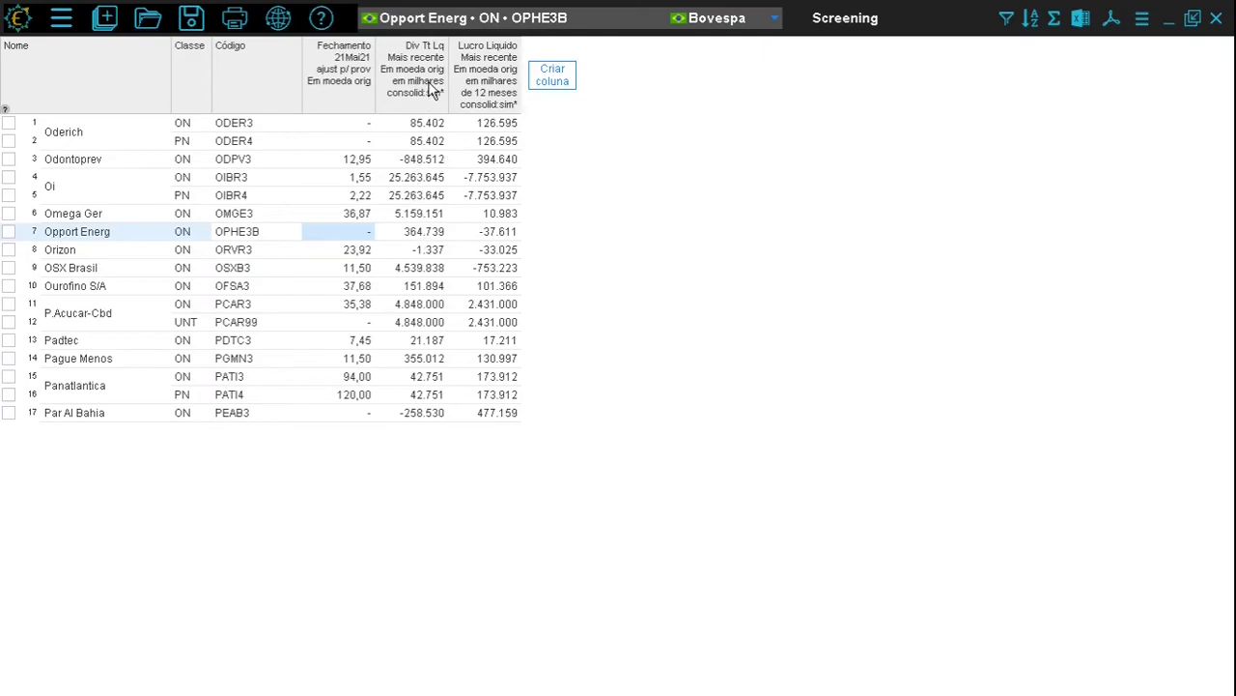
Insert a filter based on the Lucro Liquido column that keeps only assets with a value Maior que 100000000
{"action": "left_click", "coordinate": [477, 85]}
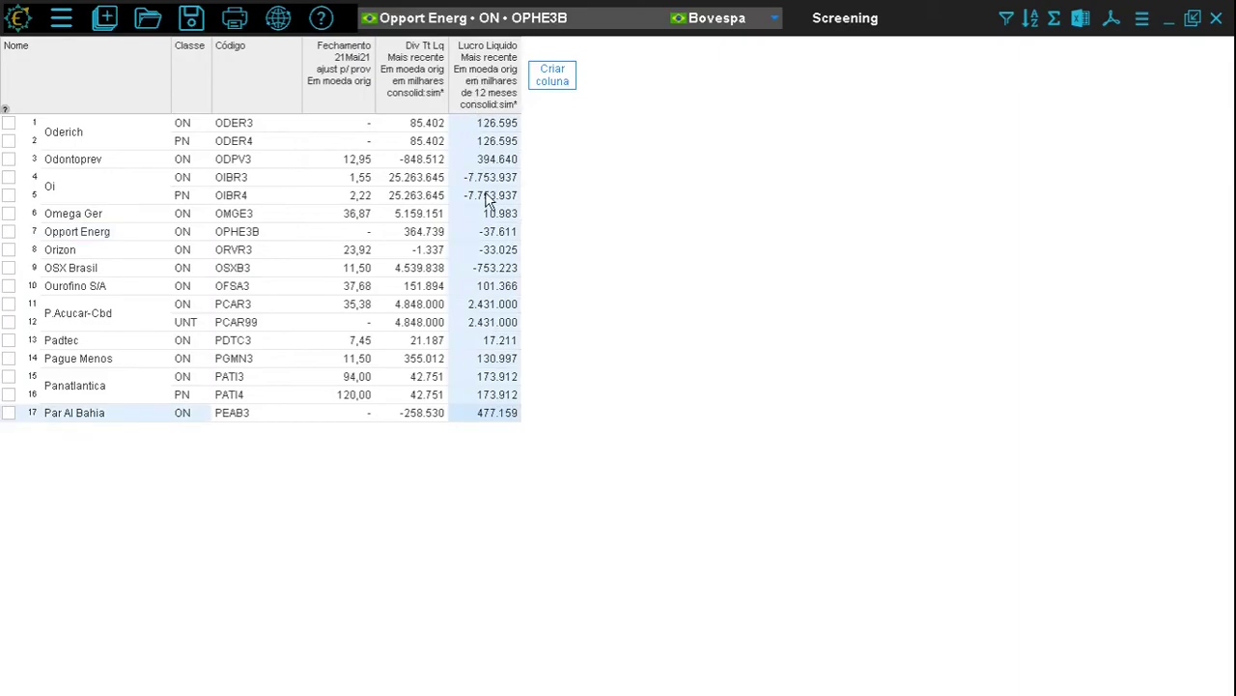
{"action": "right_click", "coordinate": [489, 91]}
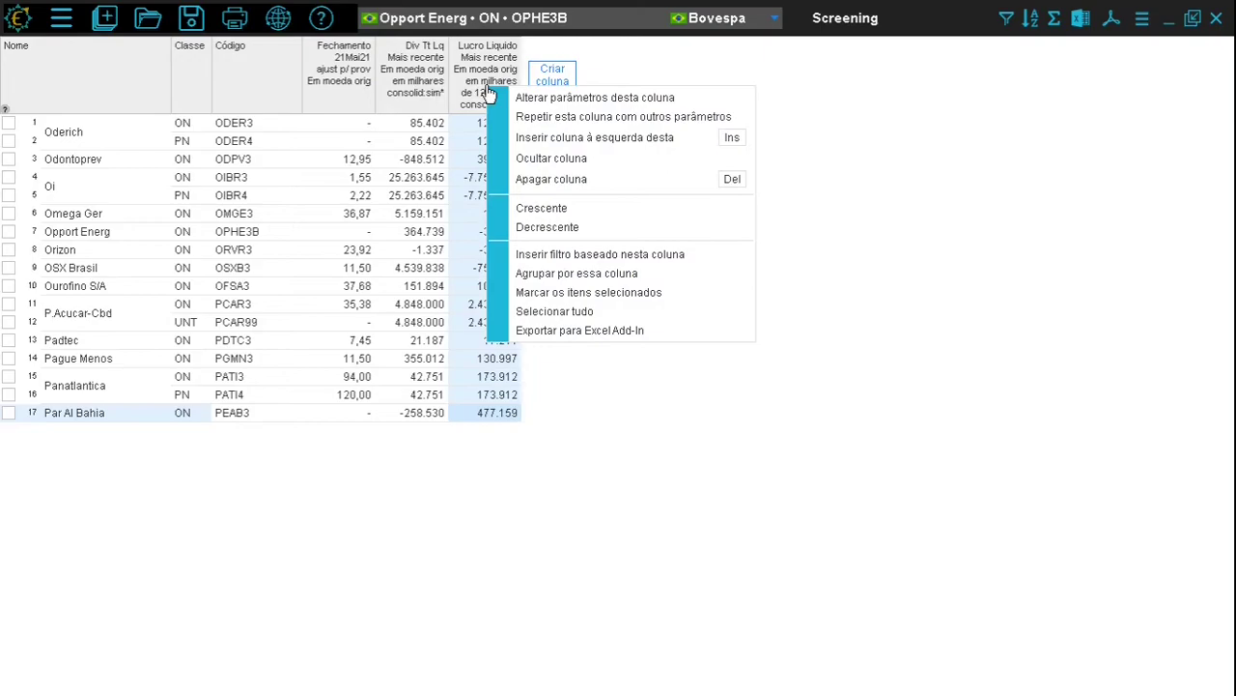
{"action": "left_click", "coordinate": [583, 257]}
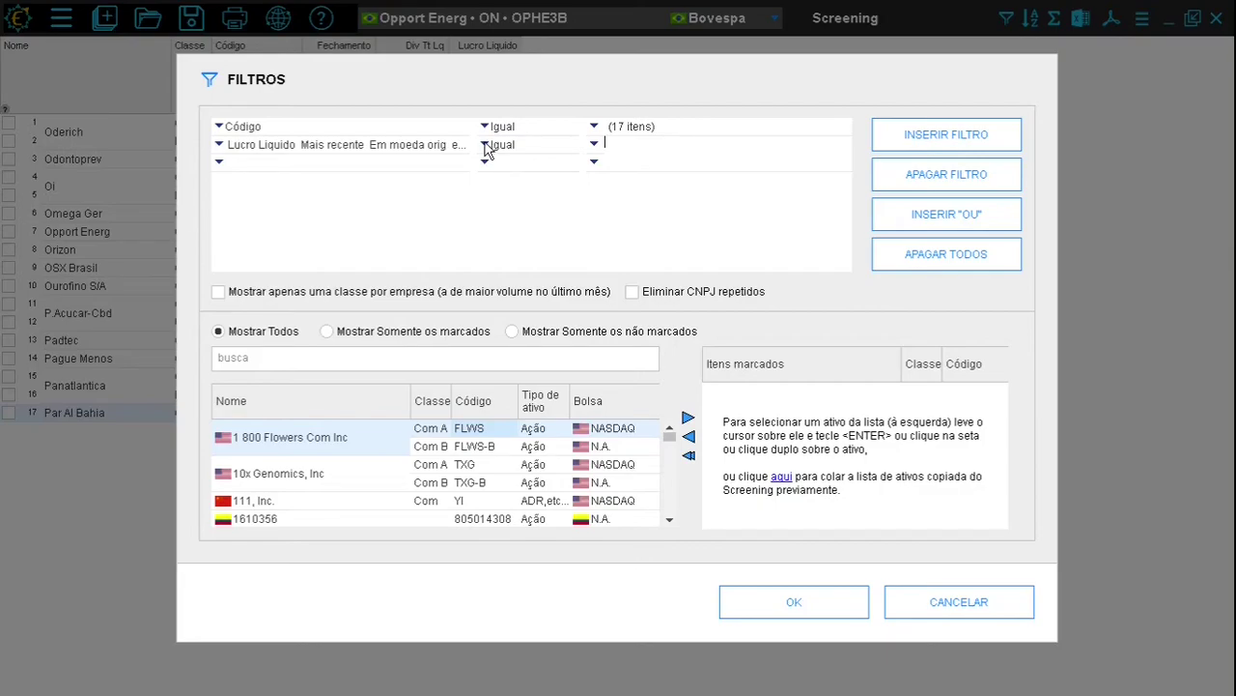
{"action": "left_click", "coordinate": [486, 145]}
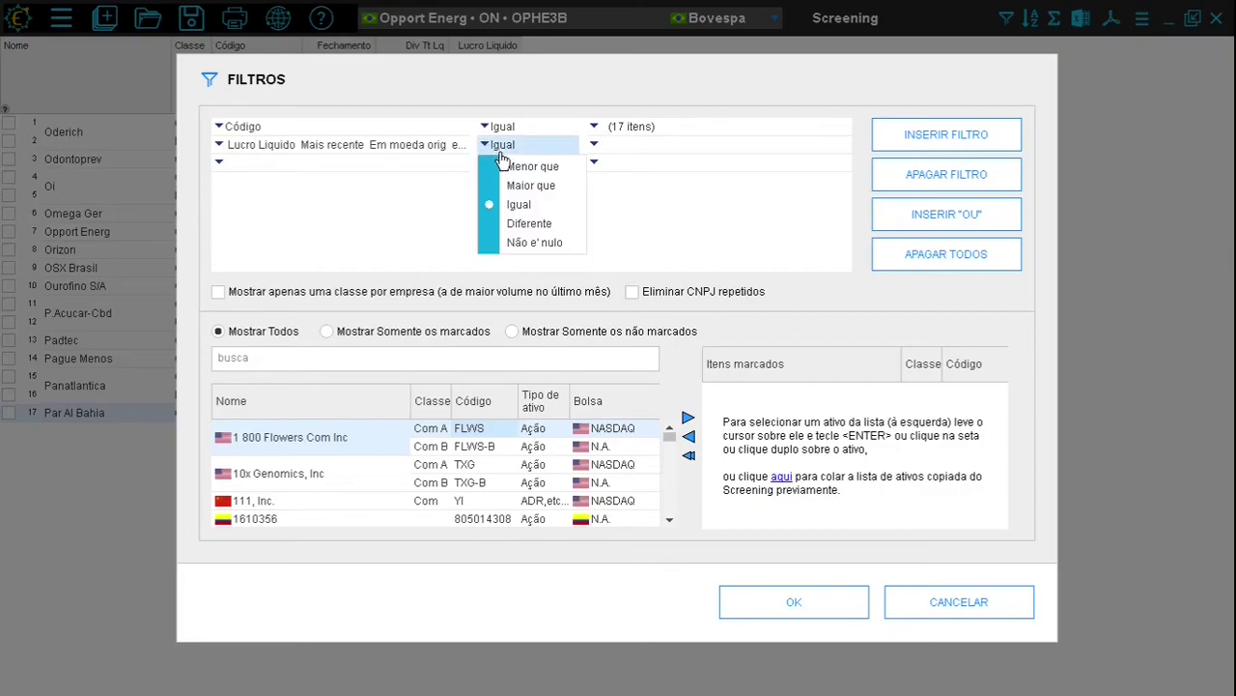
{"action": "left_click", "coordinate": [524, 184]}
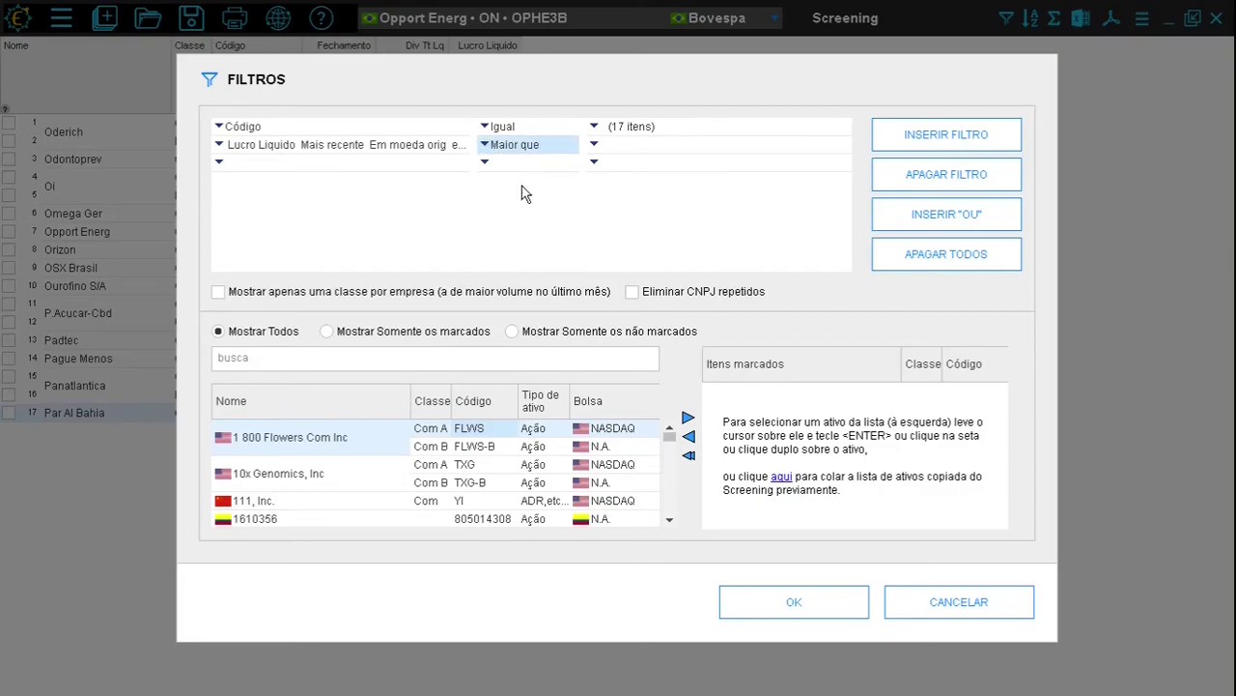
{"action": "left_click", "coordinate": [594, 150]}
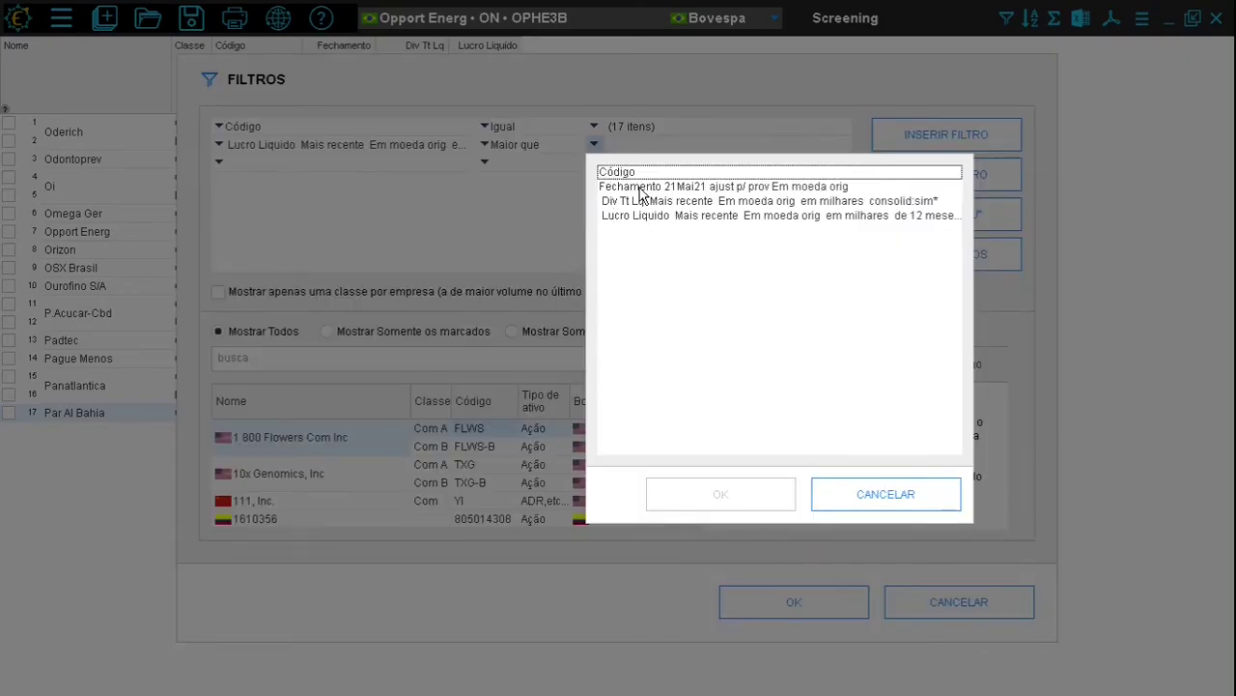
{"action": "left_click", "coordinate": [857, 496]}
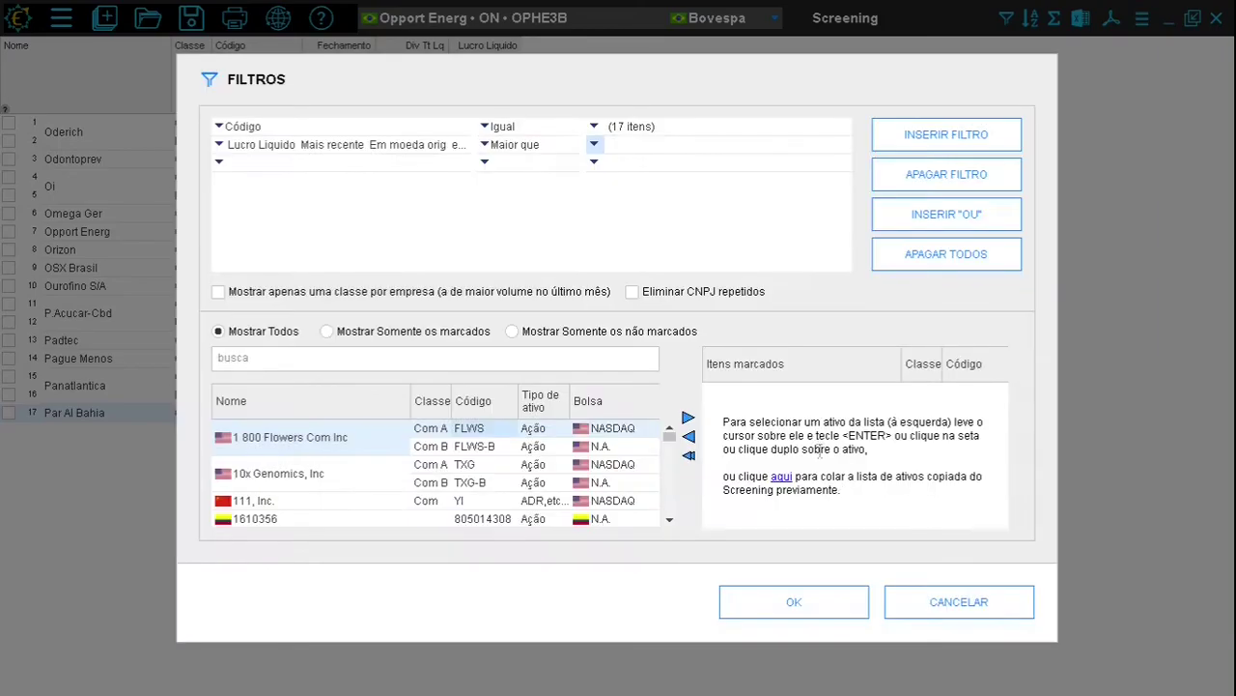
{"action": "left_click", "coordinate": [618, 142]}
{"action": "type", "text": "100000000"}
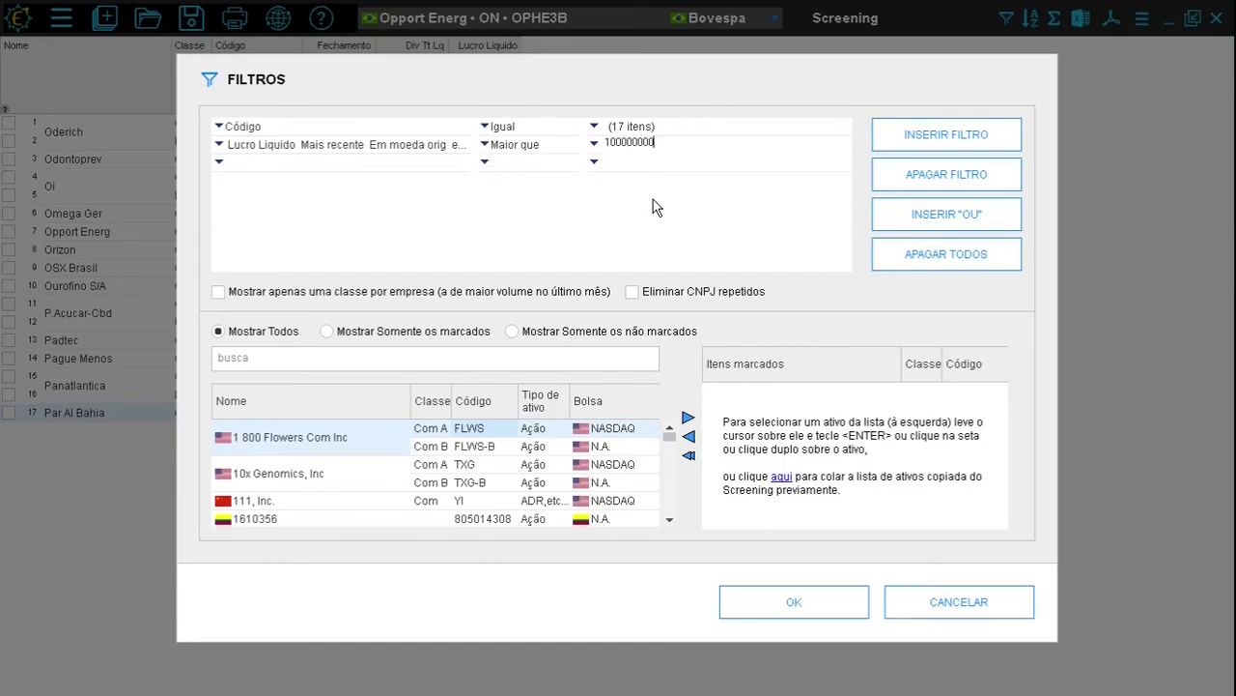
{"action": "left_click", "coordinate": [809, 599]}
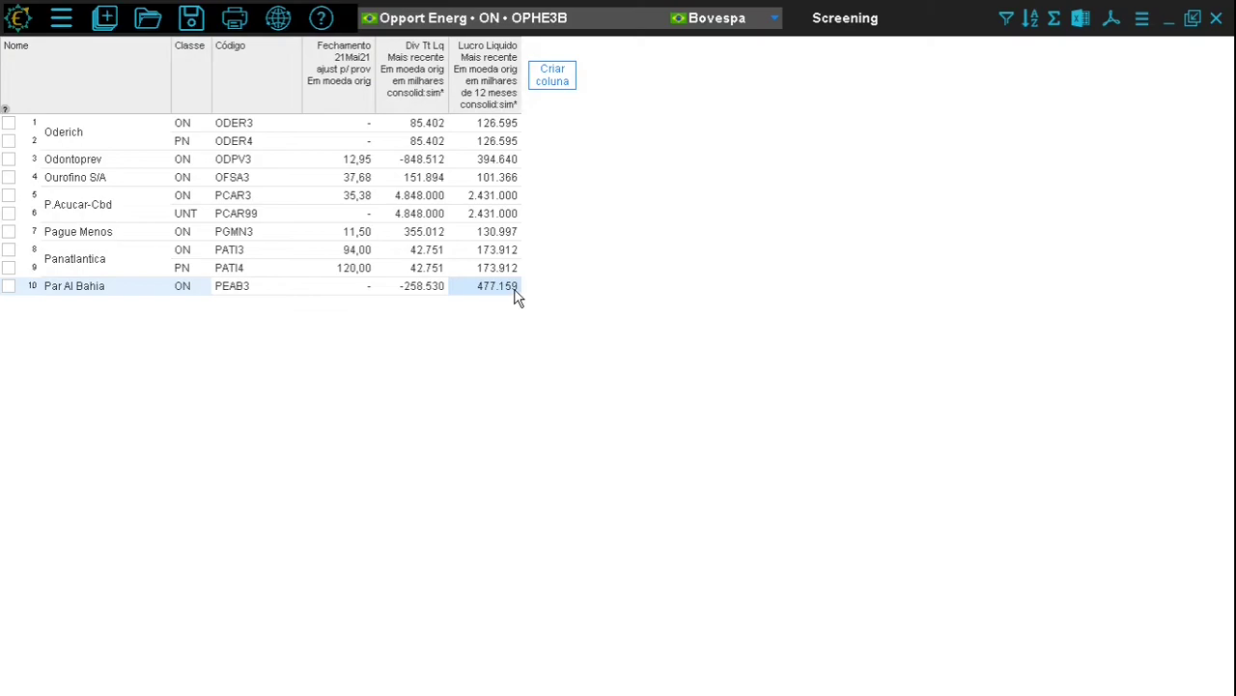
Compare the share classes of P.Acucar-Cbd and limit the screening to one class per company, the one with the highest volume last month
{"action": "left_click", "coordinate": [423, 197]}
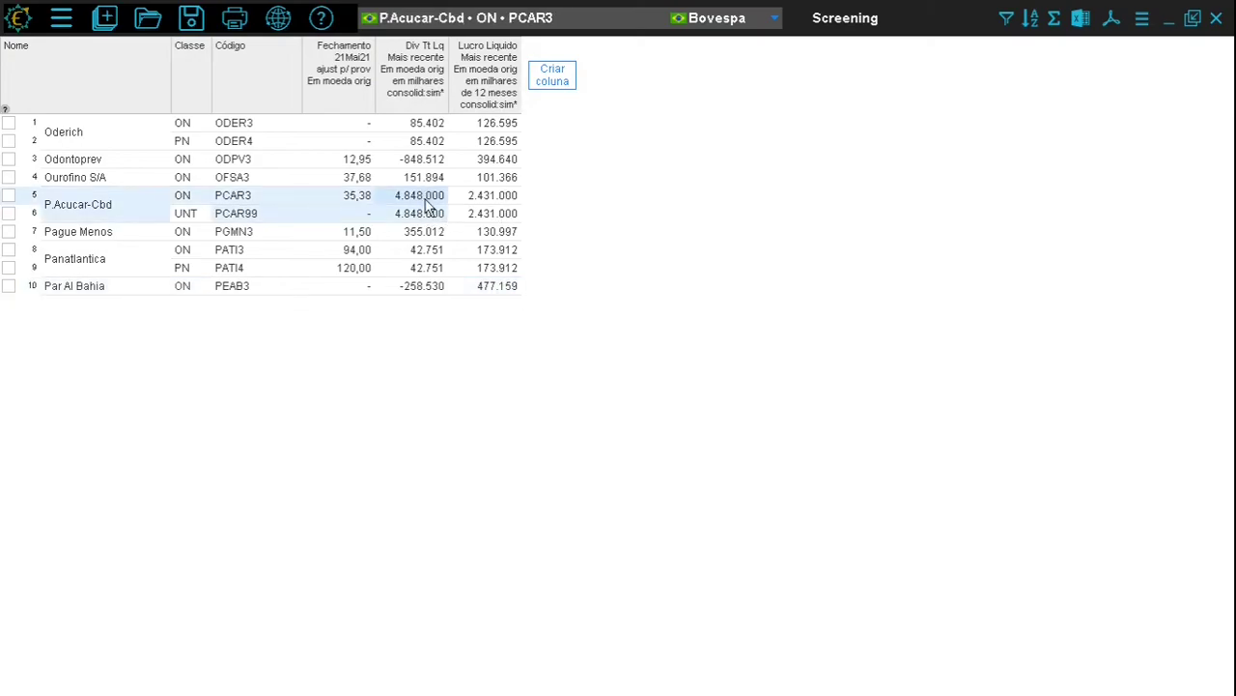
{"action": "left_click", "coordinate": [185, 215]}
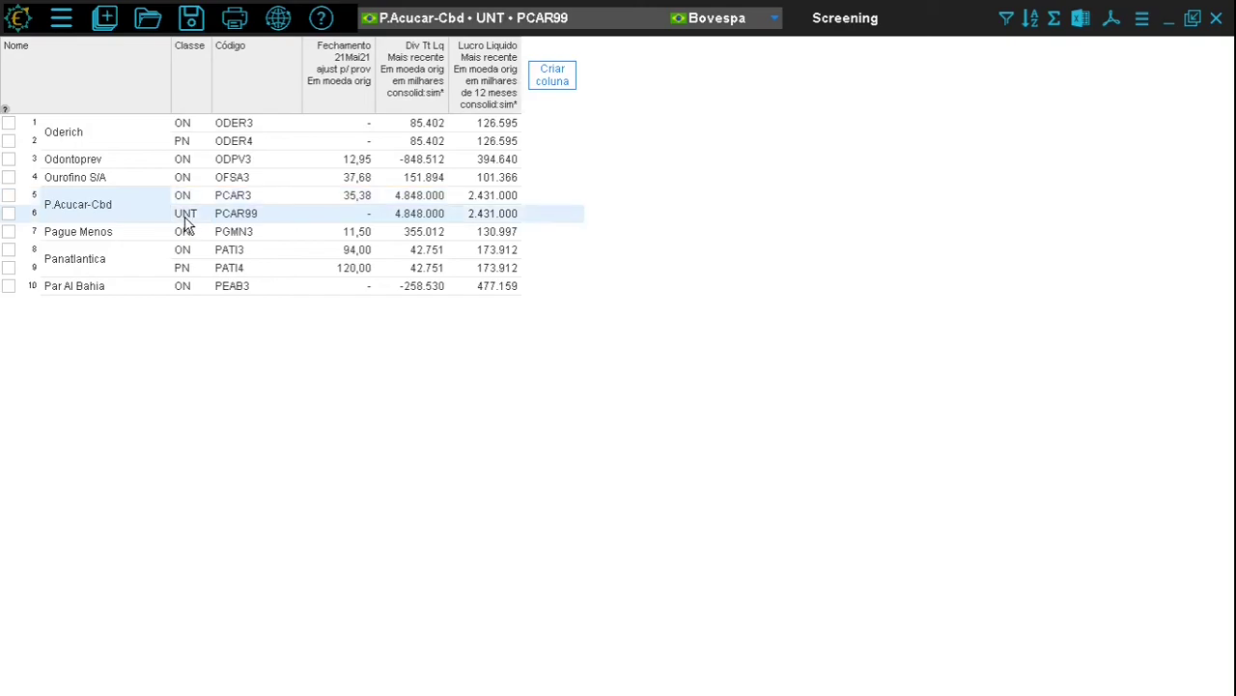
{"action": "mouse_move", "coordinate": [454, 200]}
{"action": "left_mouse_down"}
{"action": "mouse_move", "coordinate": [496, 213]}
{"action": "mouse_move", "coordinate": [440, 208]}
{"action": "left_mouse_up"}
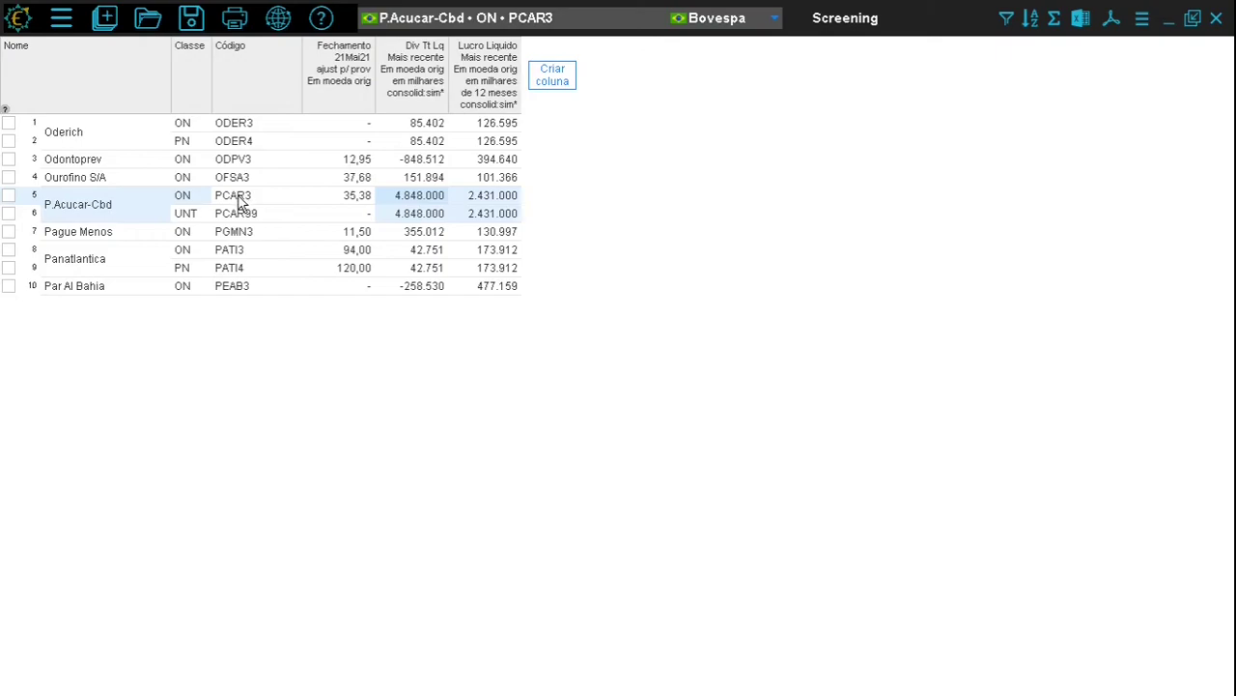
{"action": "left_click", "coordinate": [358, 197]}
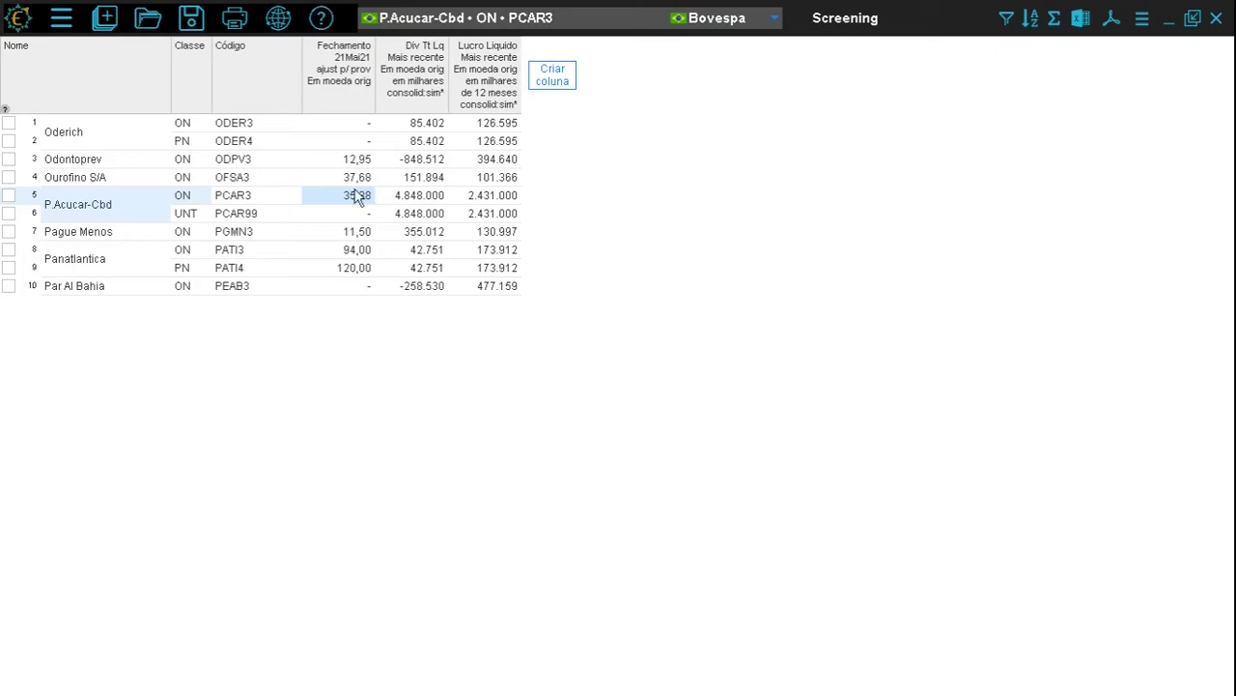
{"action": "left_click", "coordinate": [1006, 20]}
{"action": "left_click", "coordinate": [218, 291]}
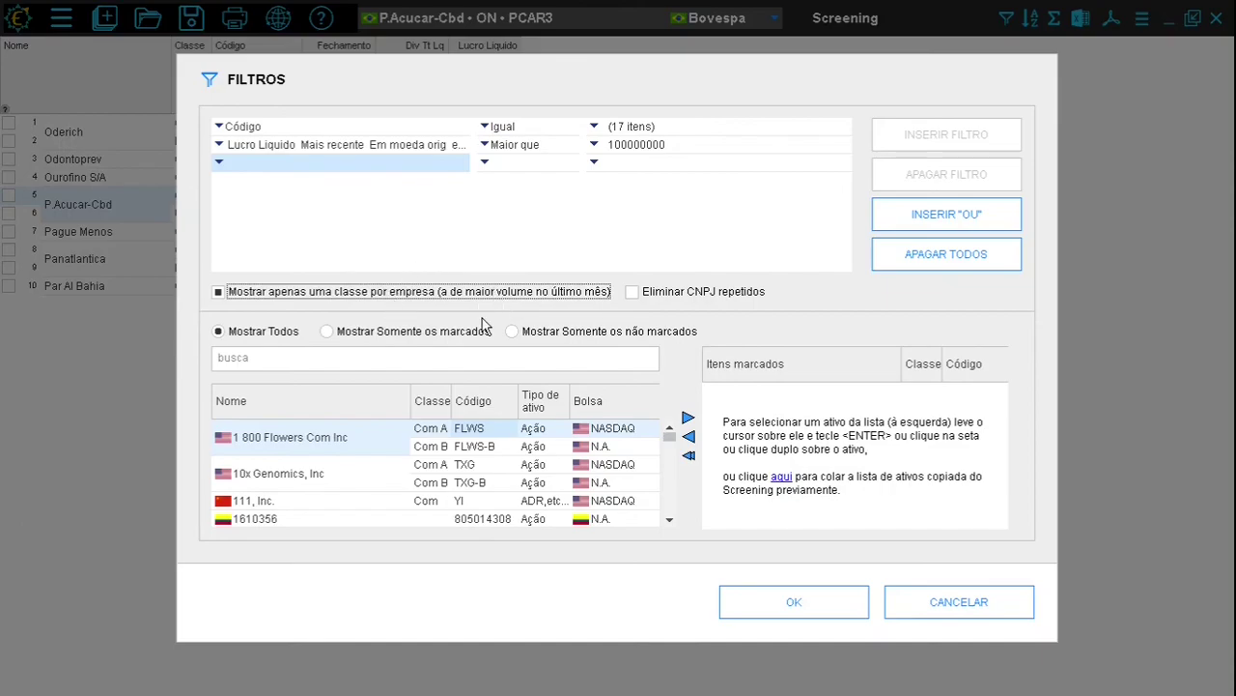
{"action": "left_click", "coordinate": [801, 603]}
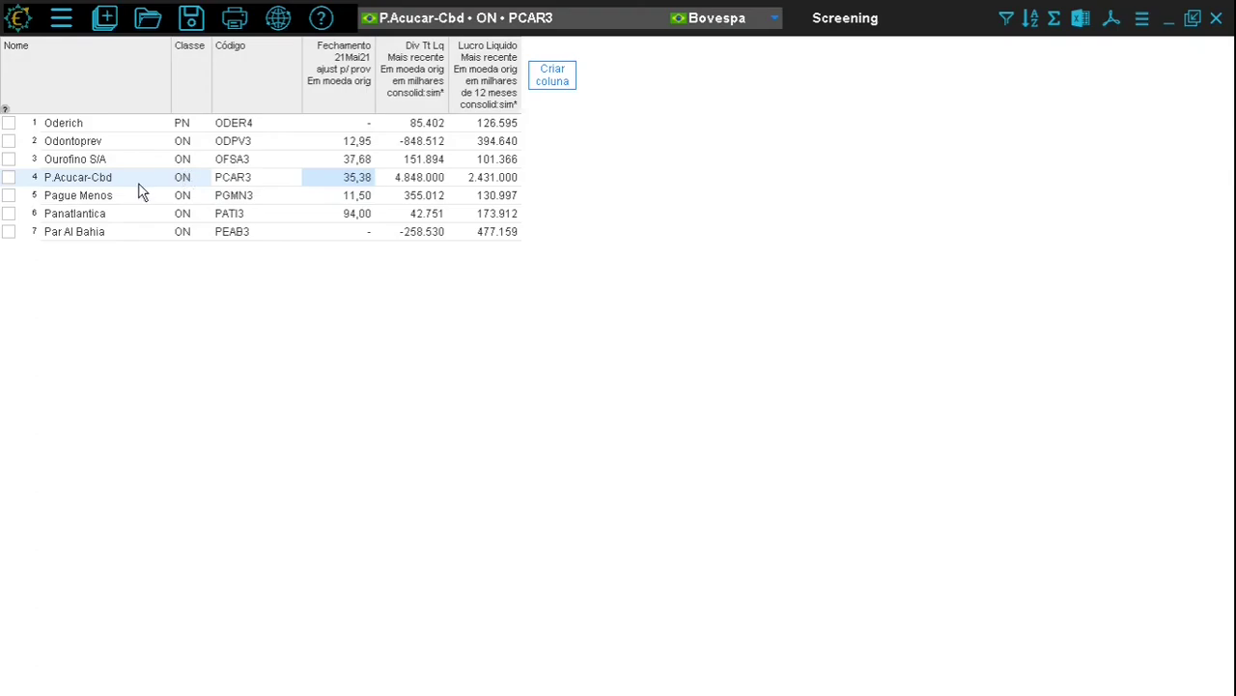
{"action": "left_click", "coordinate": [421, 89]}
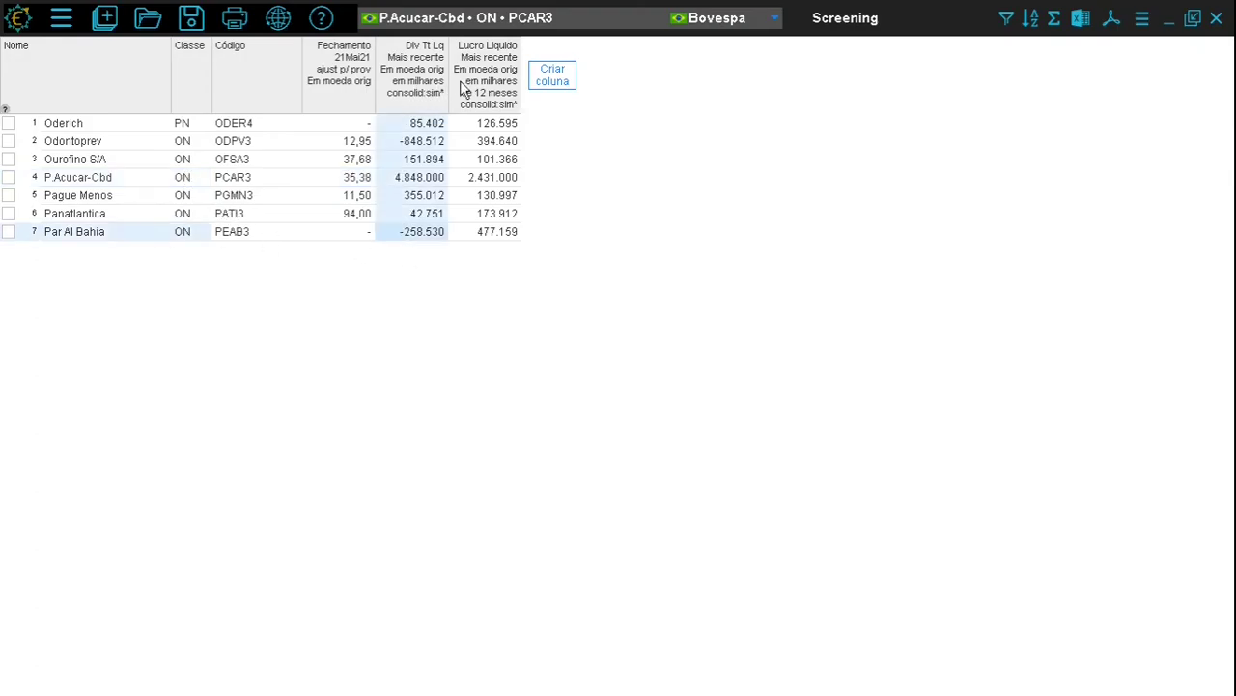
{"action": "left_click", "coordinate": [491, 91]}
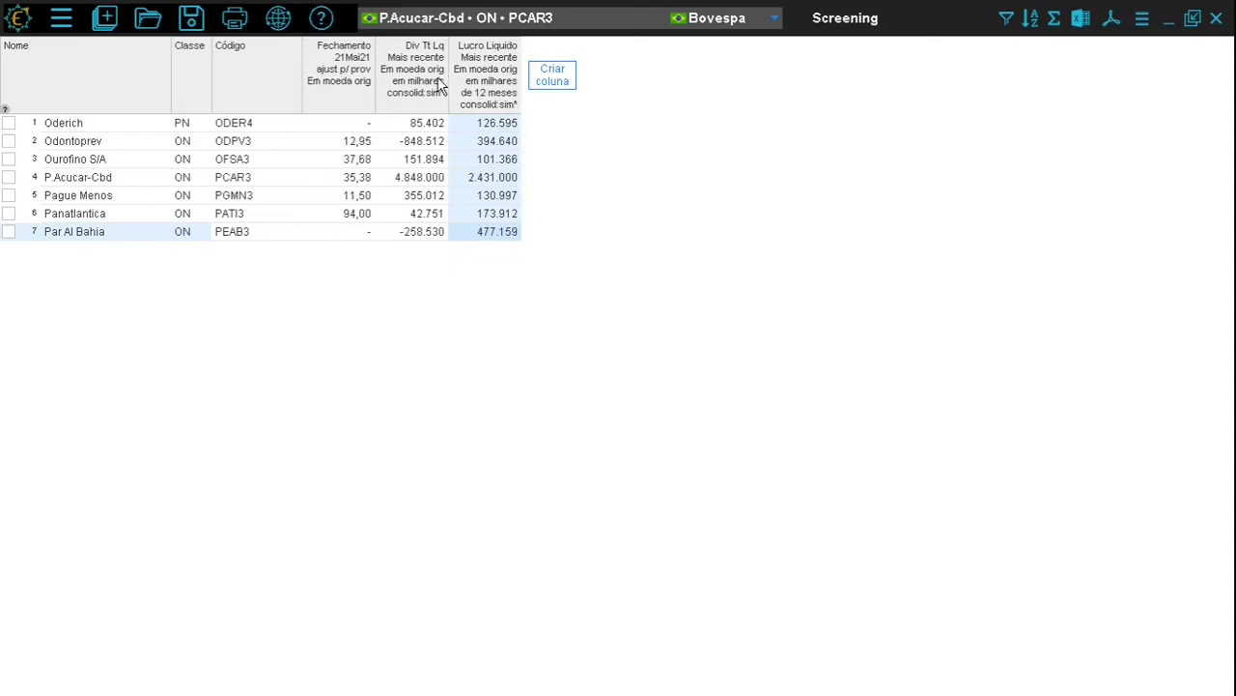
{"action": "left_click", "coordinate": [188, 126]}
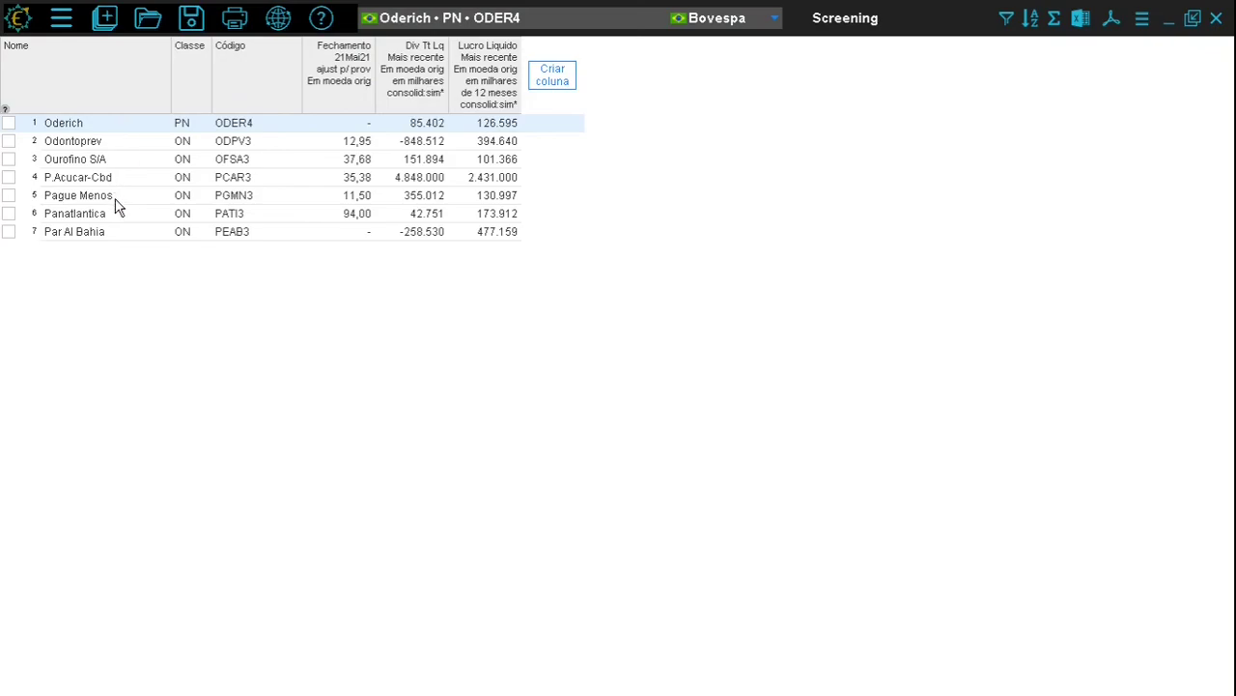
Turn off the one-class-per-company filter option, apply it, and enable the option again
{"action": "left_click", "coordinate": [1006, 18]}
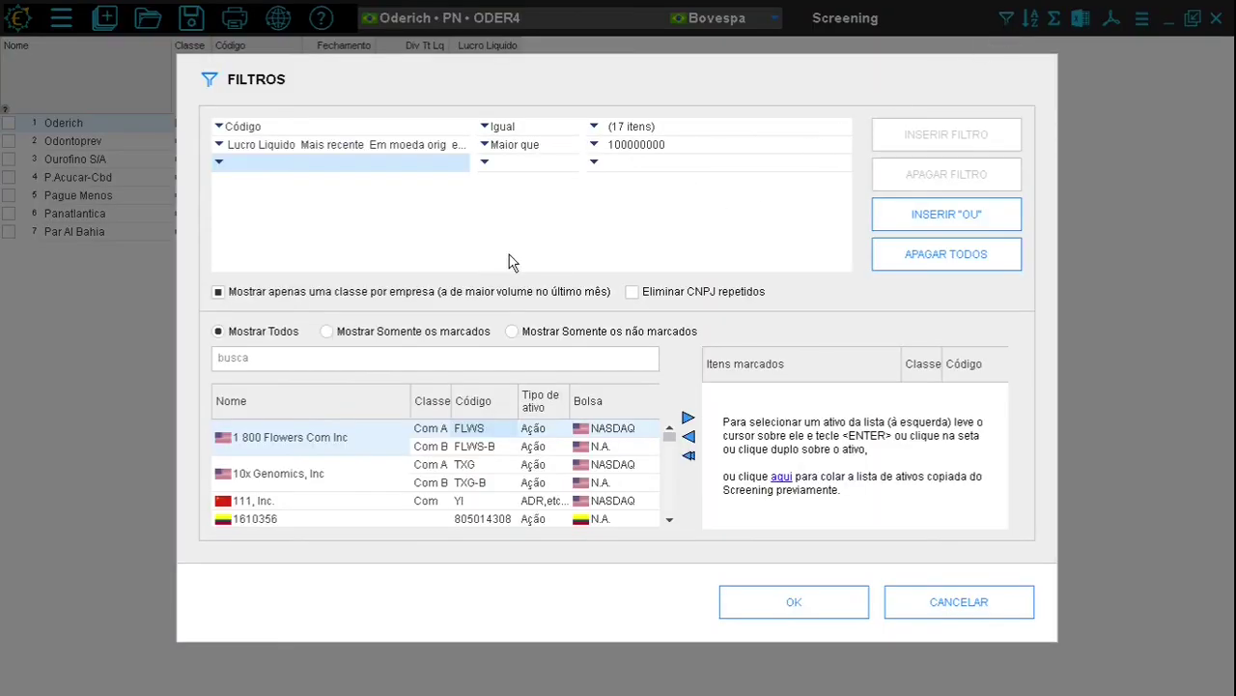
{"action": "left_click", "coordinate": [218, 290]}
{"action": "left_click", "coordinate": [794, 602]}
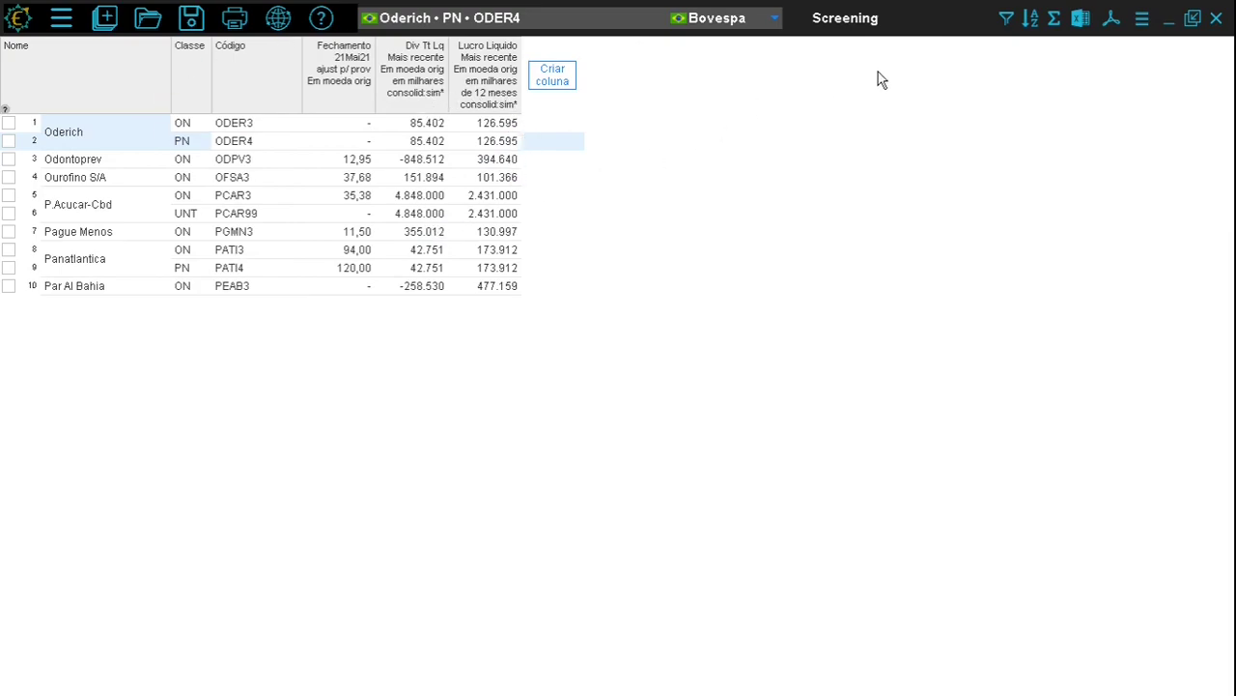
{"action": "left_click", "coordinate": [1007, 18]}
{"action": "left_click", "coordinate": [248, 297]}
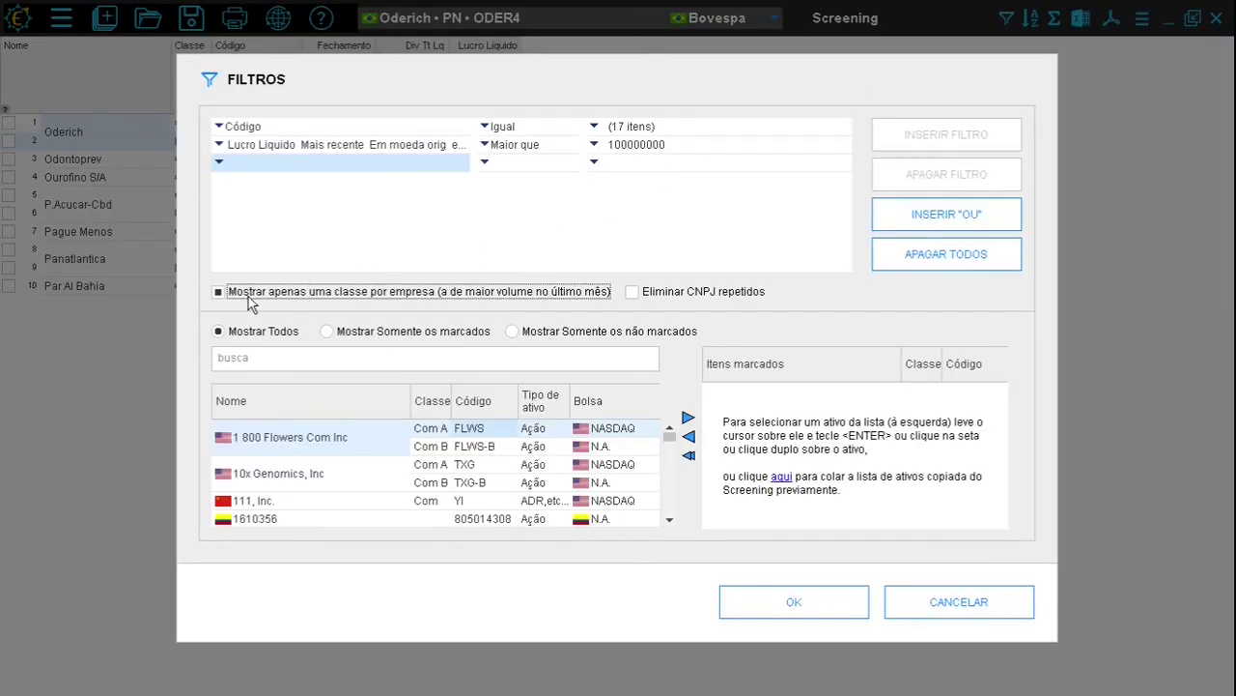
{"action": "key", "text": "Return"}
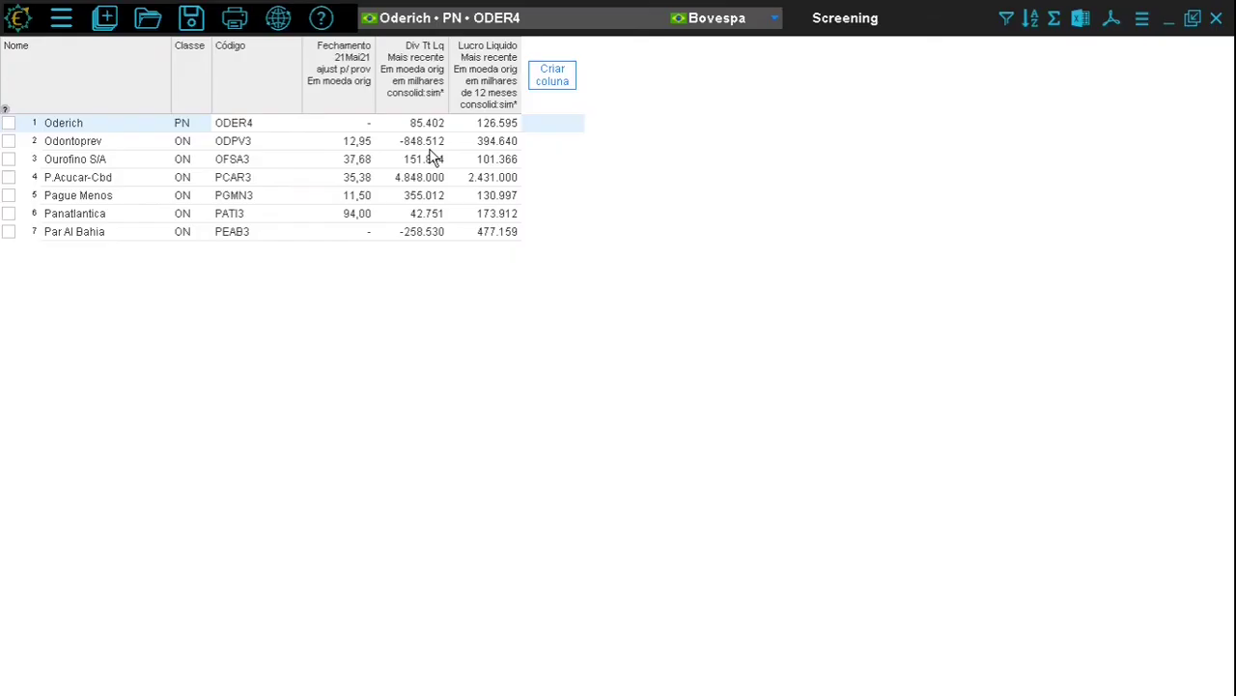
Sort the screening by Lucro Liquido in descending order
{"action": "left_click", "coordinate": [481, 94]}
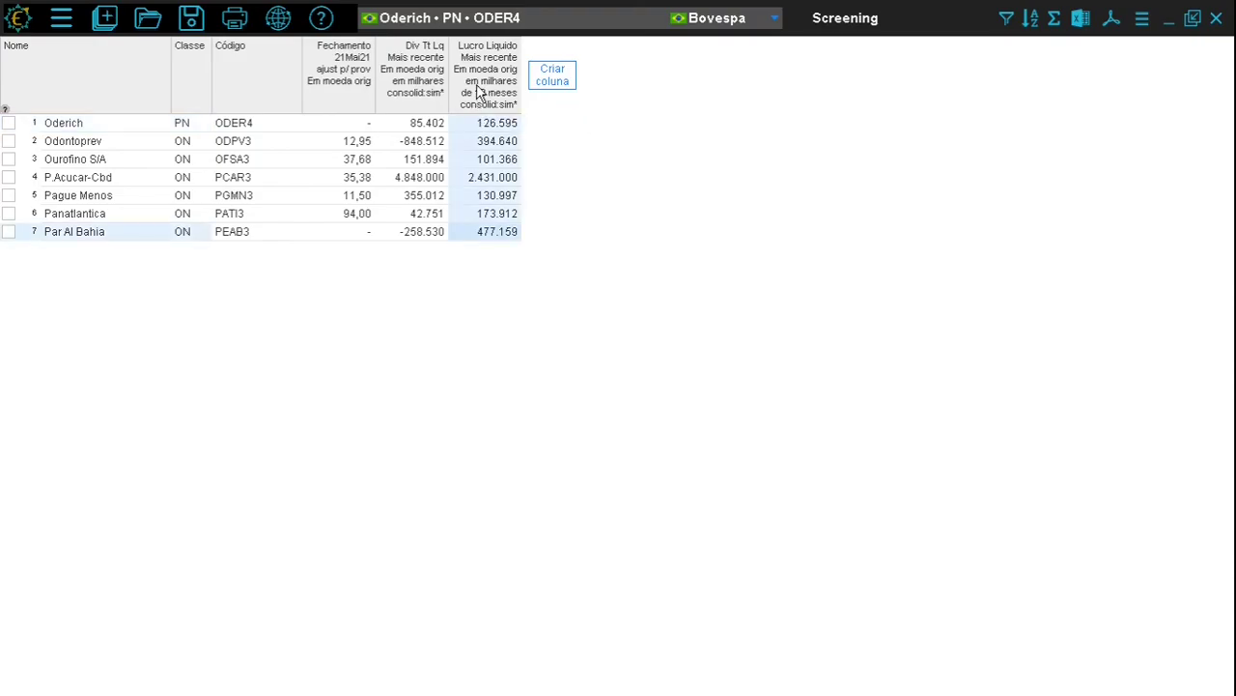
{"action": "right_click", "coordinate": [479, 88]}
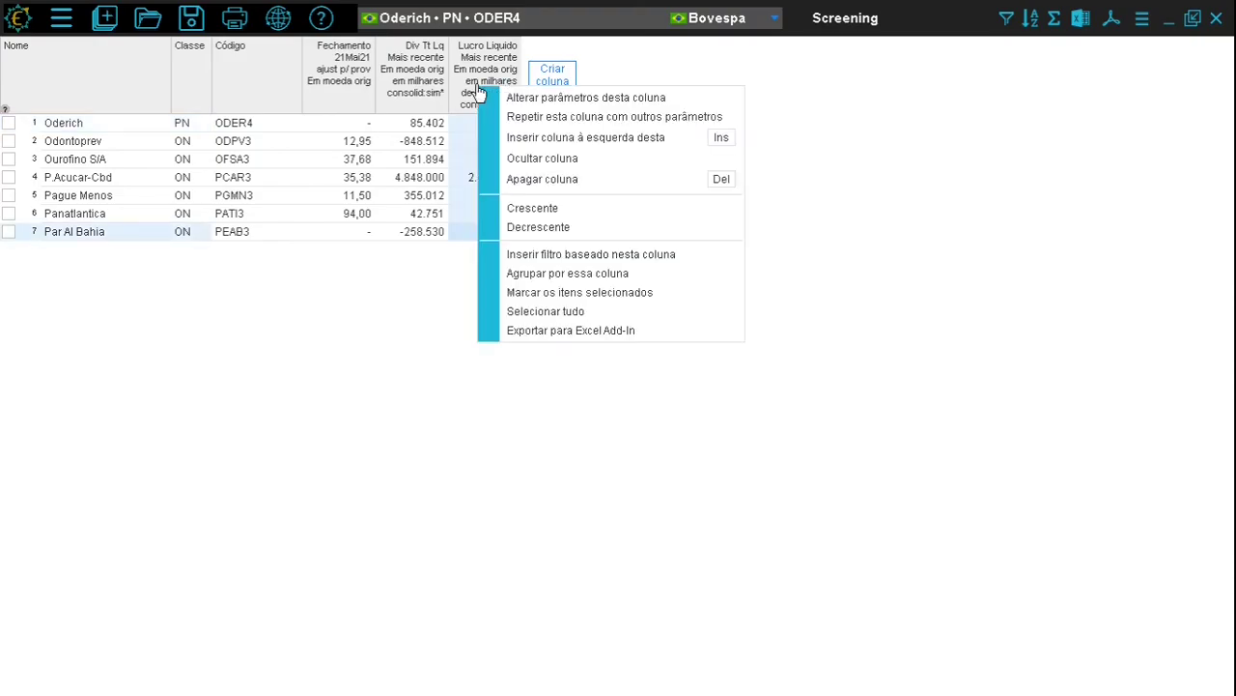
{"action": "left_click", "coordinate": [566, 230]}
{"action": "left_click_drag", "start_coordinate": [506, 131], "coordinate": [515, 238]}
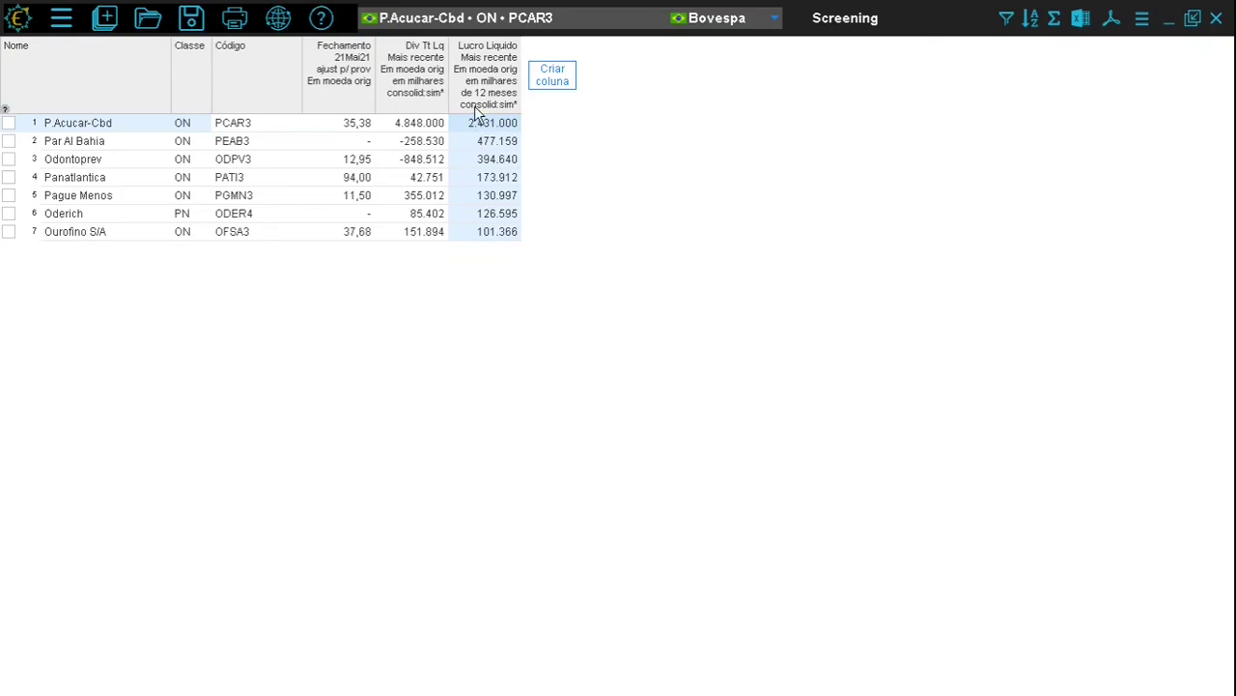
Sort the screening by Div Tt Lq in ascending order and display the help options
{"action": "right_click", "coordinate": [409, 83]}
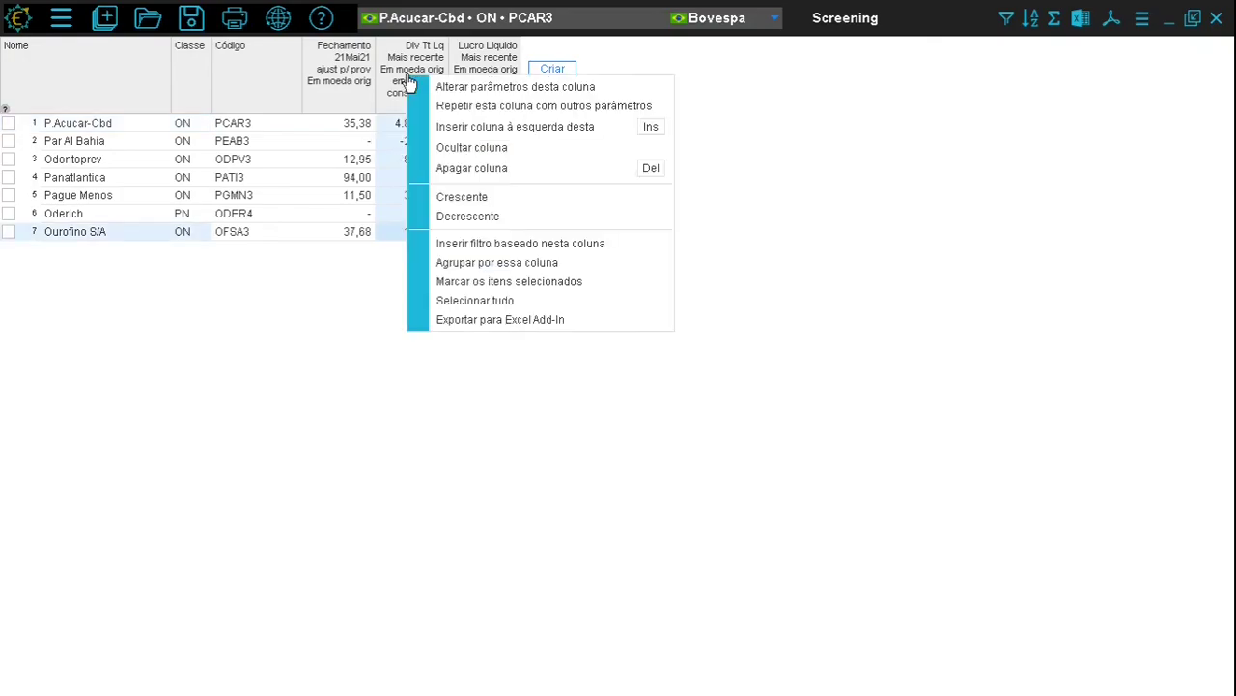
{"action": "left_click", "coordinate": [492, 198]}
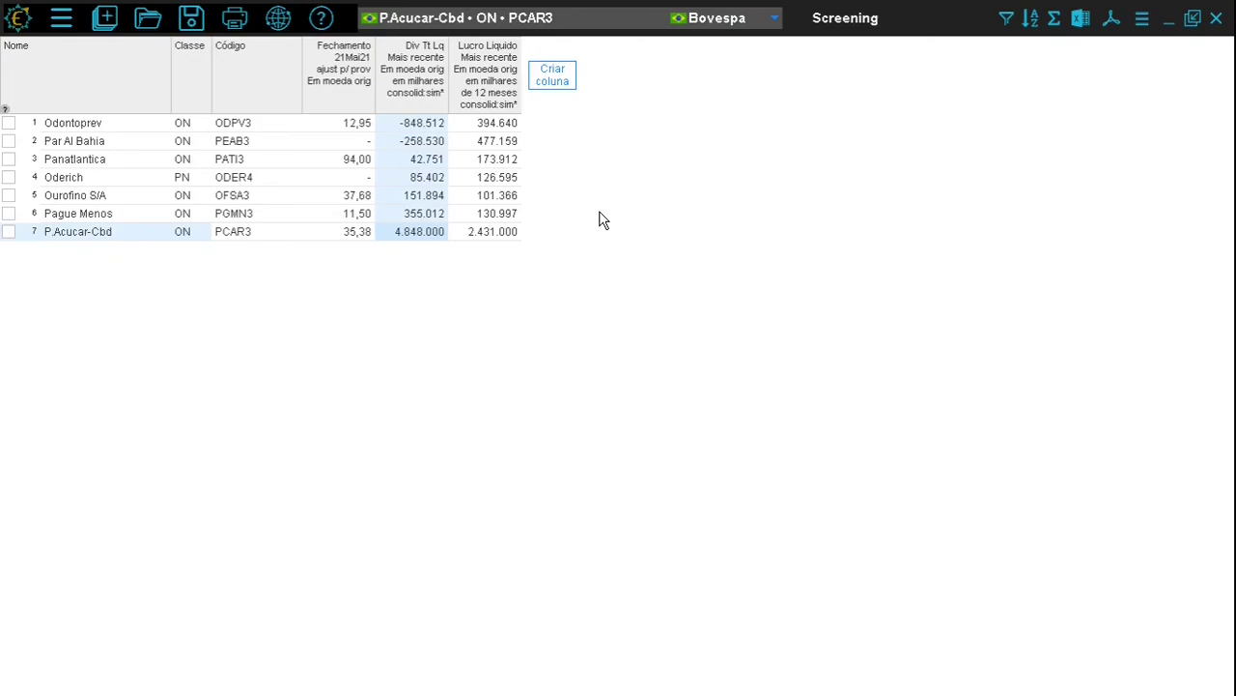
{"action": "left_click", "coordinate": [322, 19]}
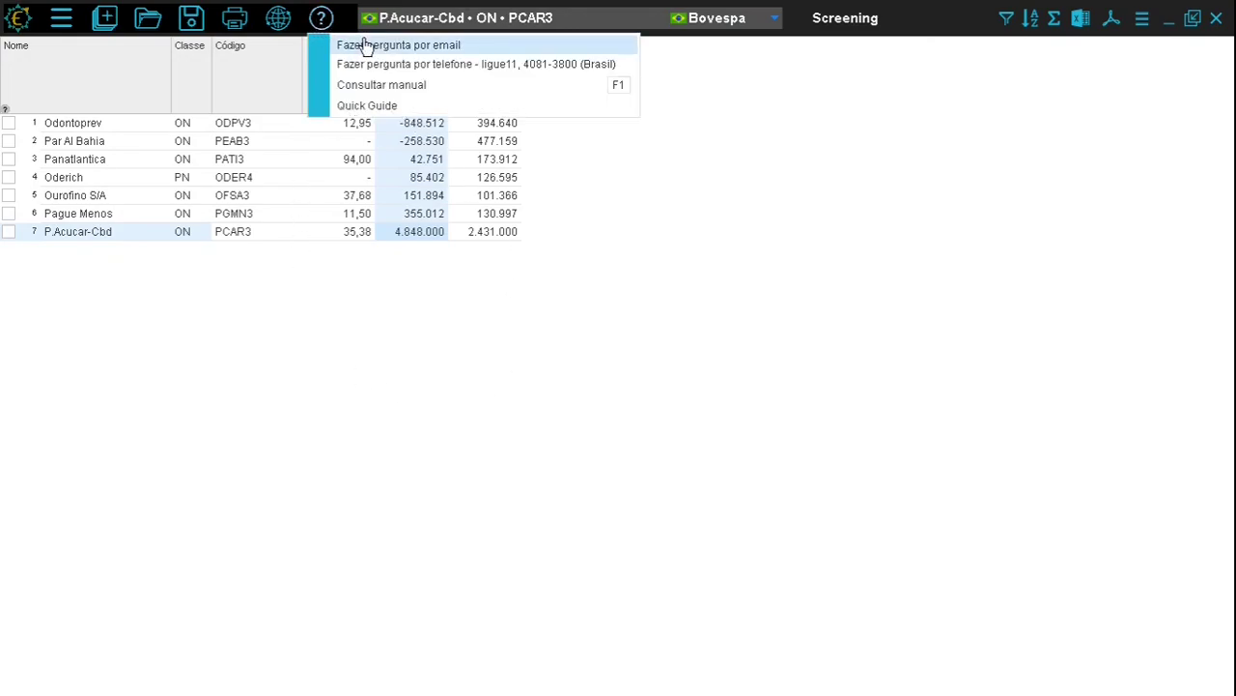